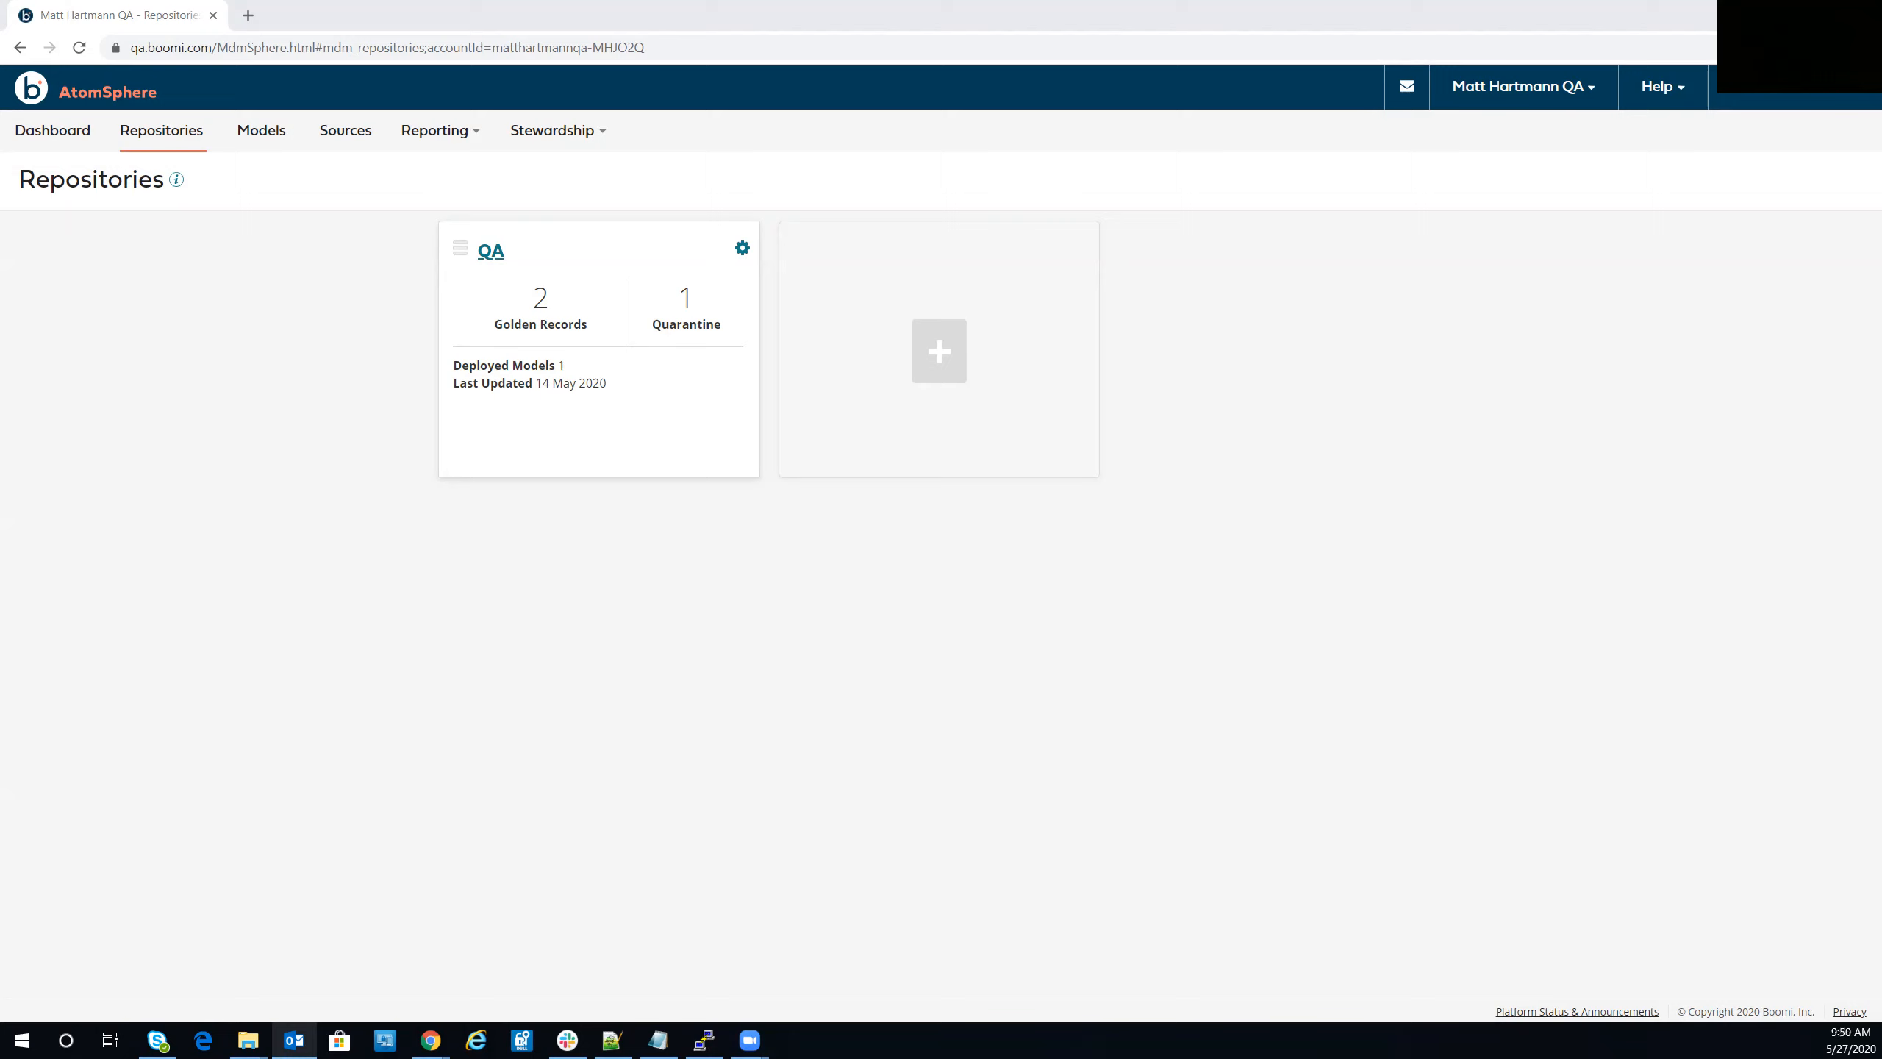
# Step: Create a new source named Salesforce with the source ID SF
pyautogui.click(339, 140)
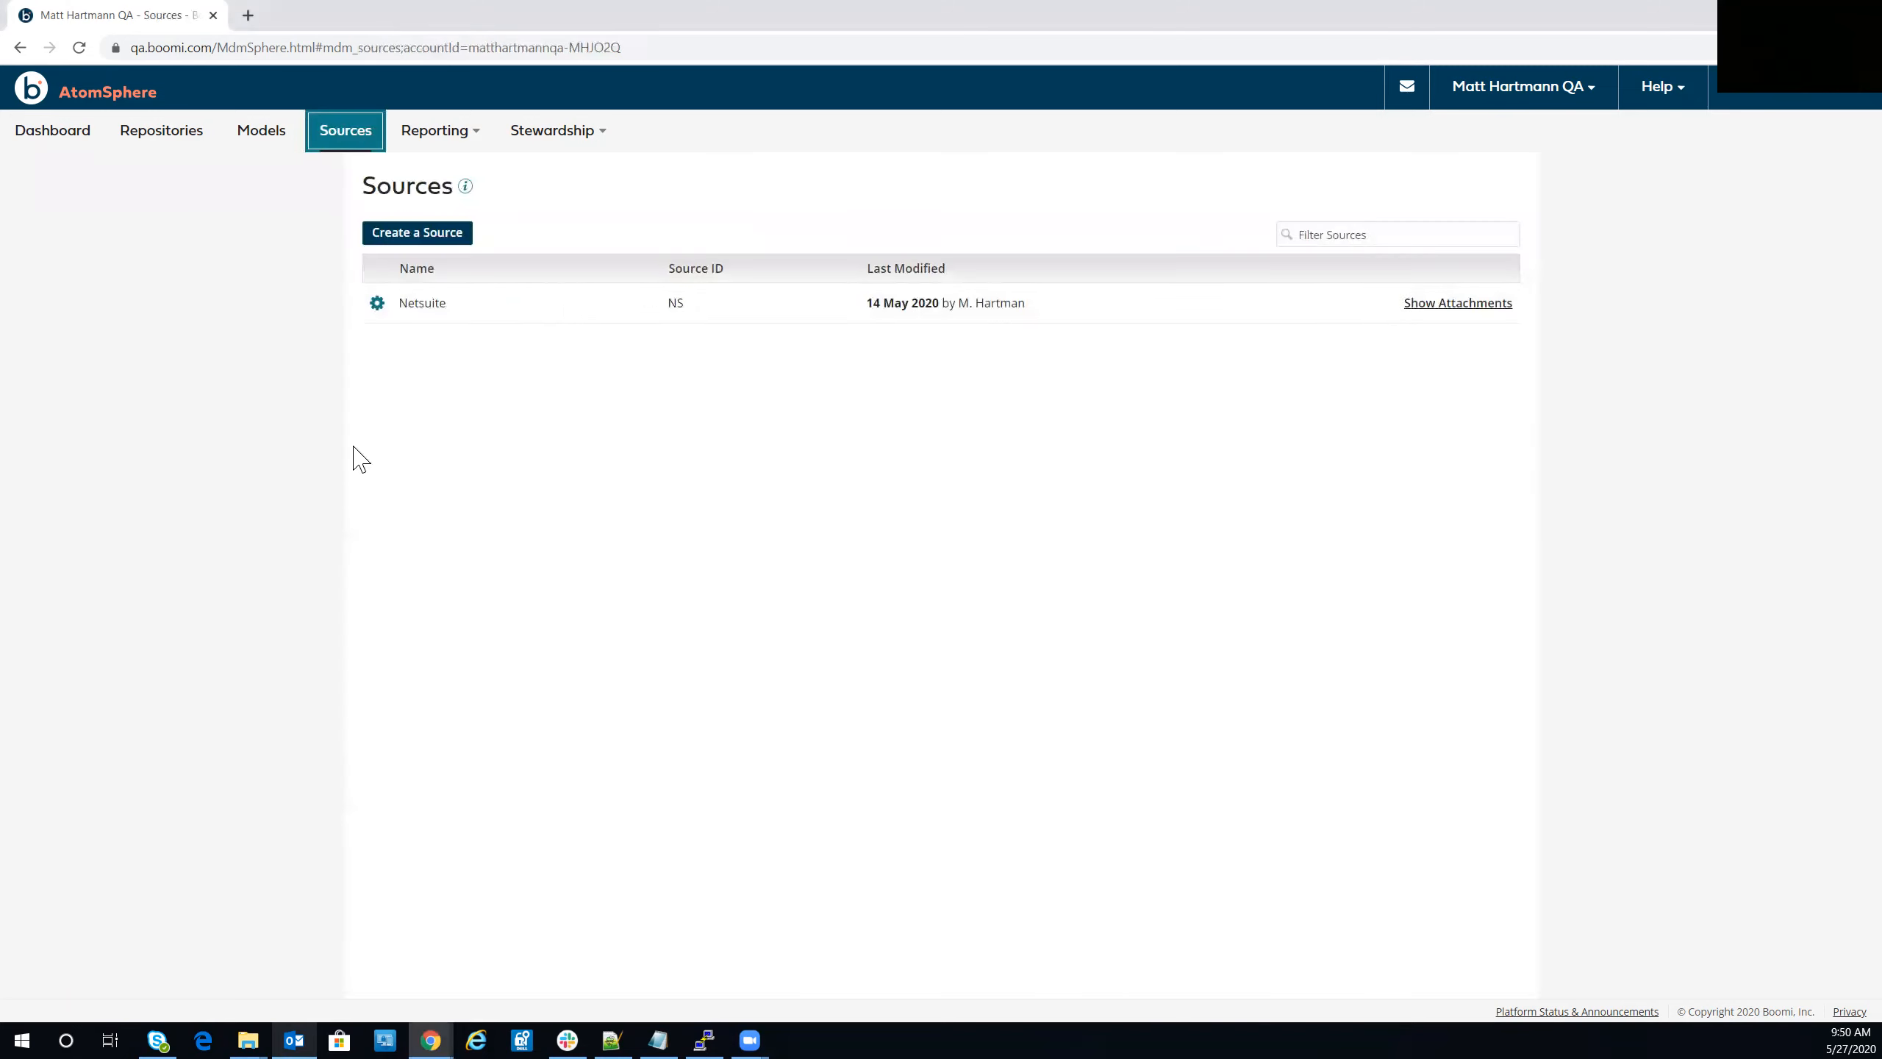
pyautogui.click(388, 236)
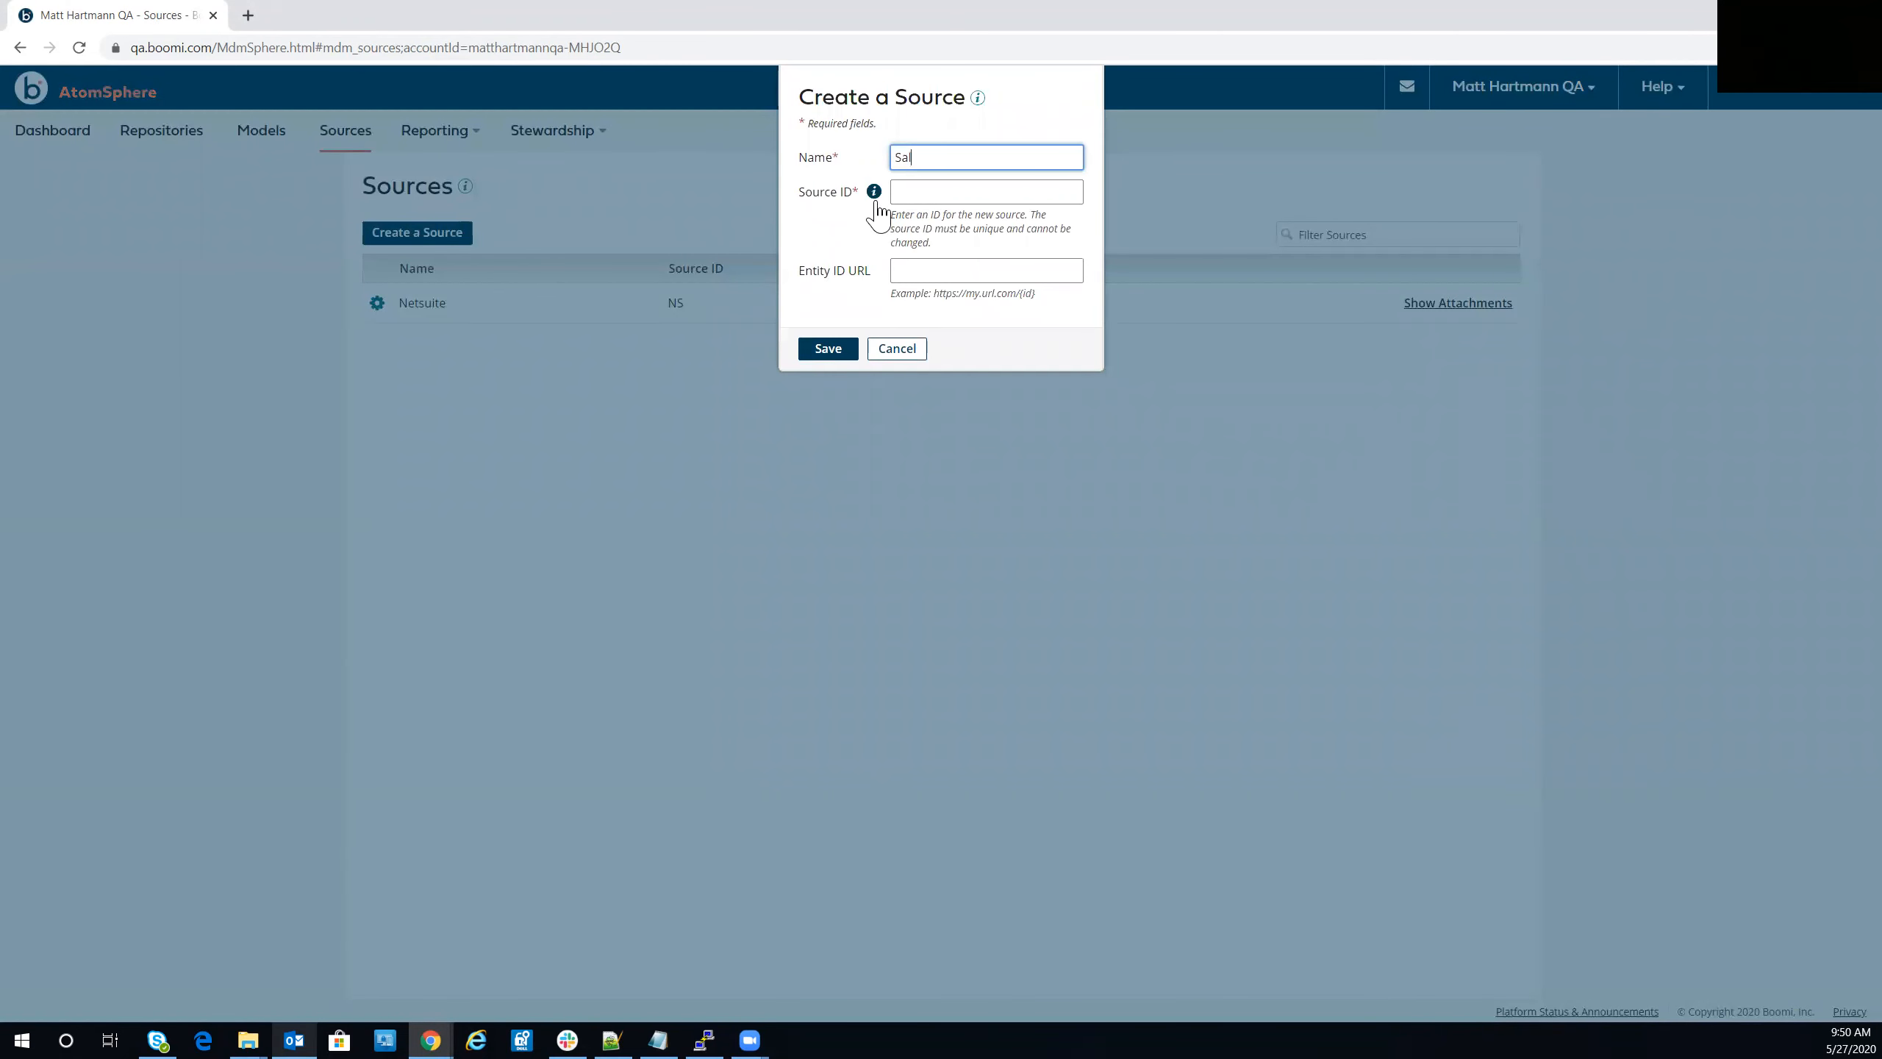
pyautogui.write('Salesforce')
pyautogui.press('Tab')
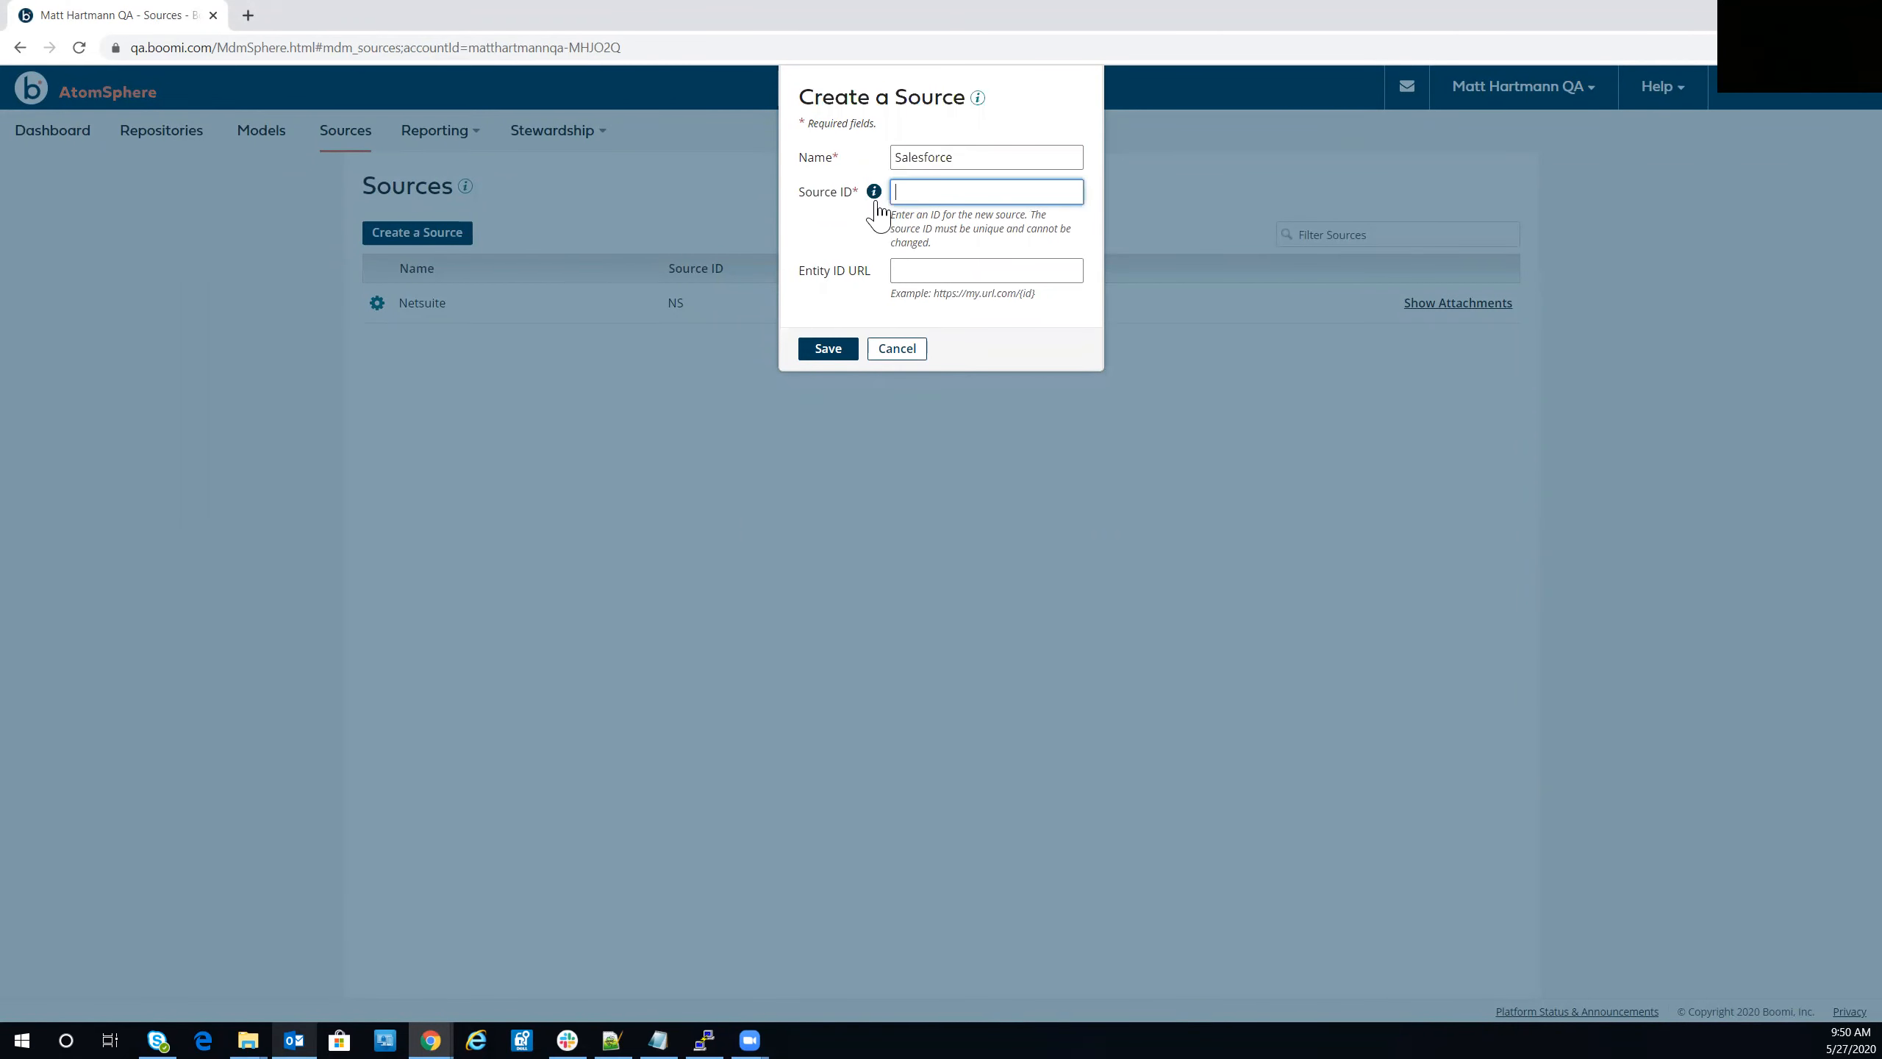
pyautogui.click(827, 353)
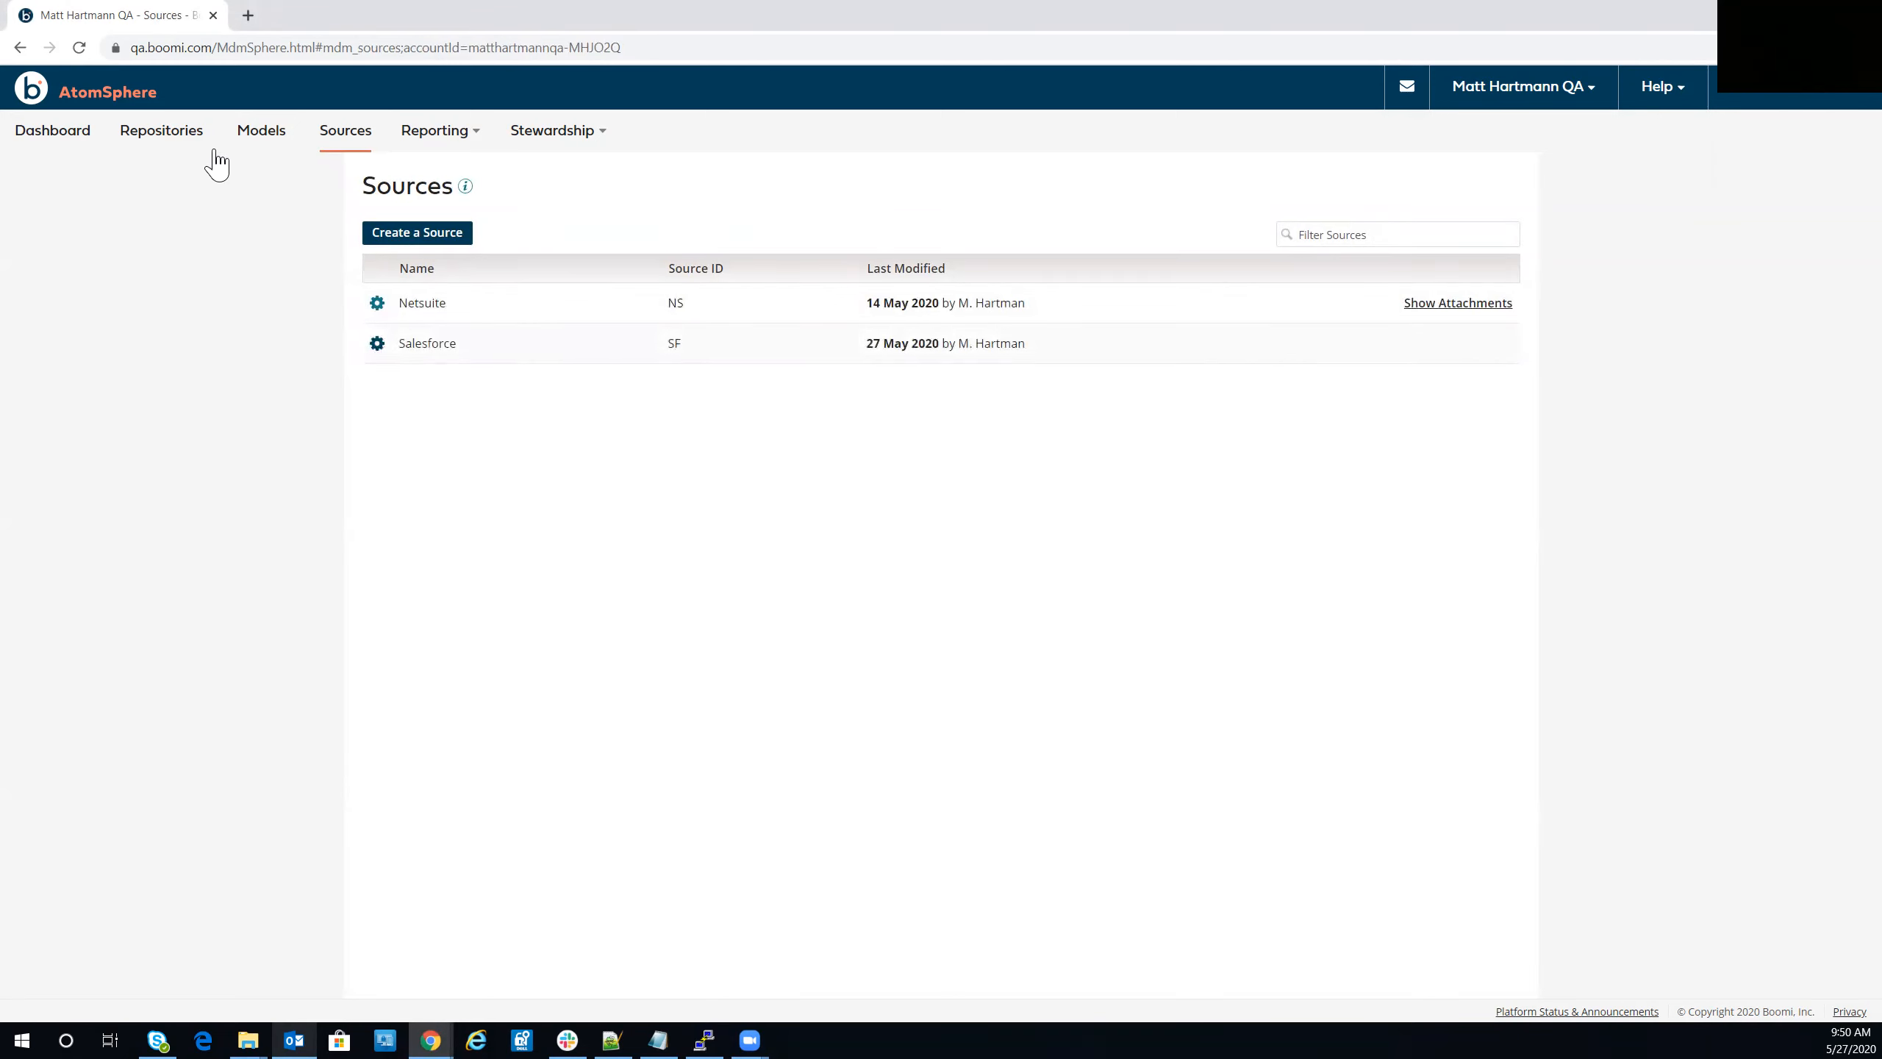
# Step: Attach the Salesforce source to the Employee model in the QA repository, letting it both contribute data and accept channel updates
pyautogui.click(186, 147)
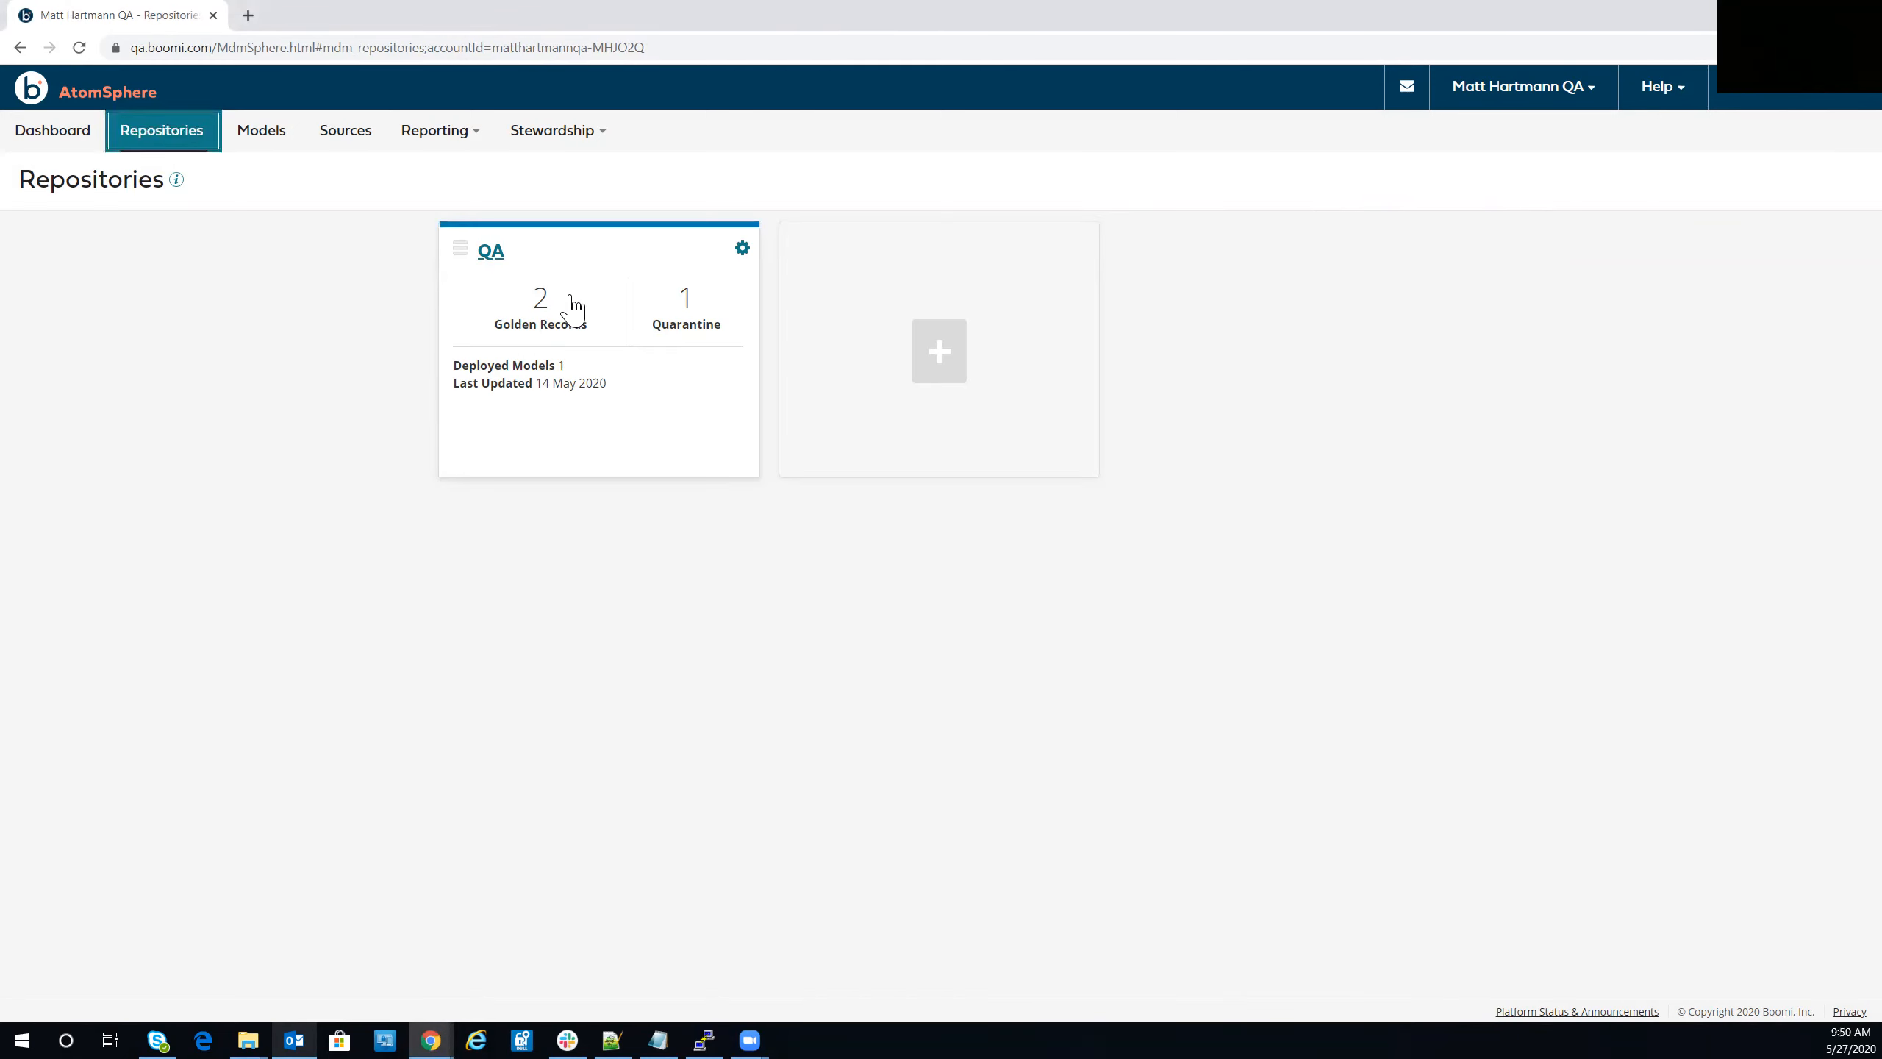
pyautogui.click(567, 302)
pyautogui.click(97, 219)
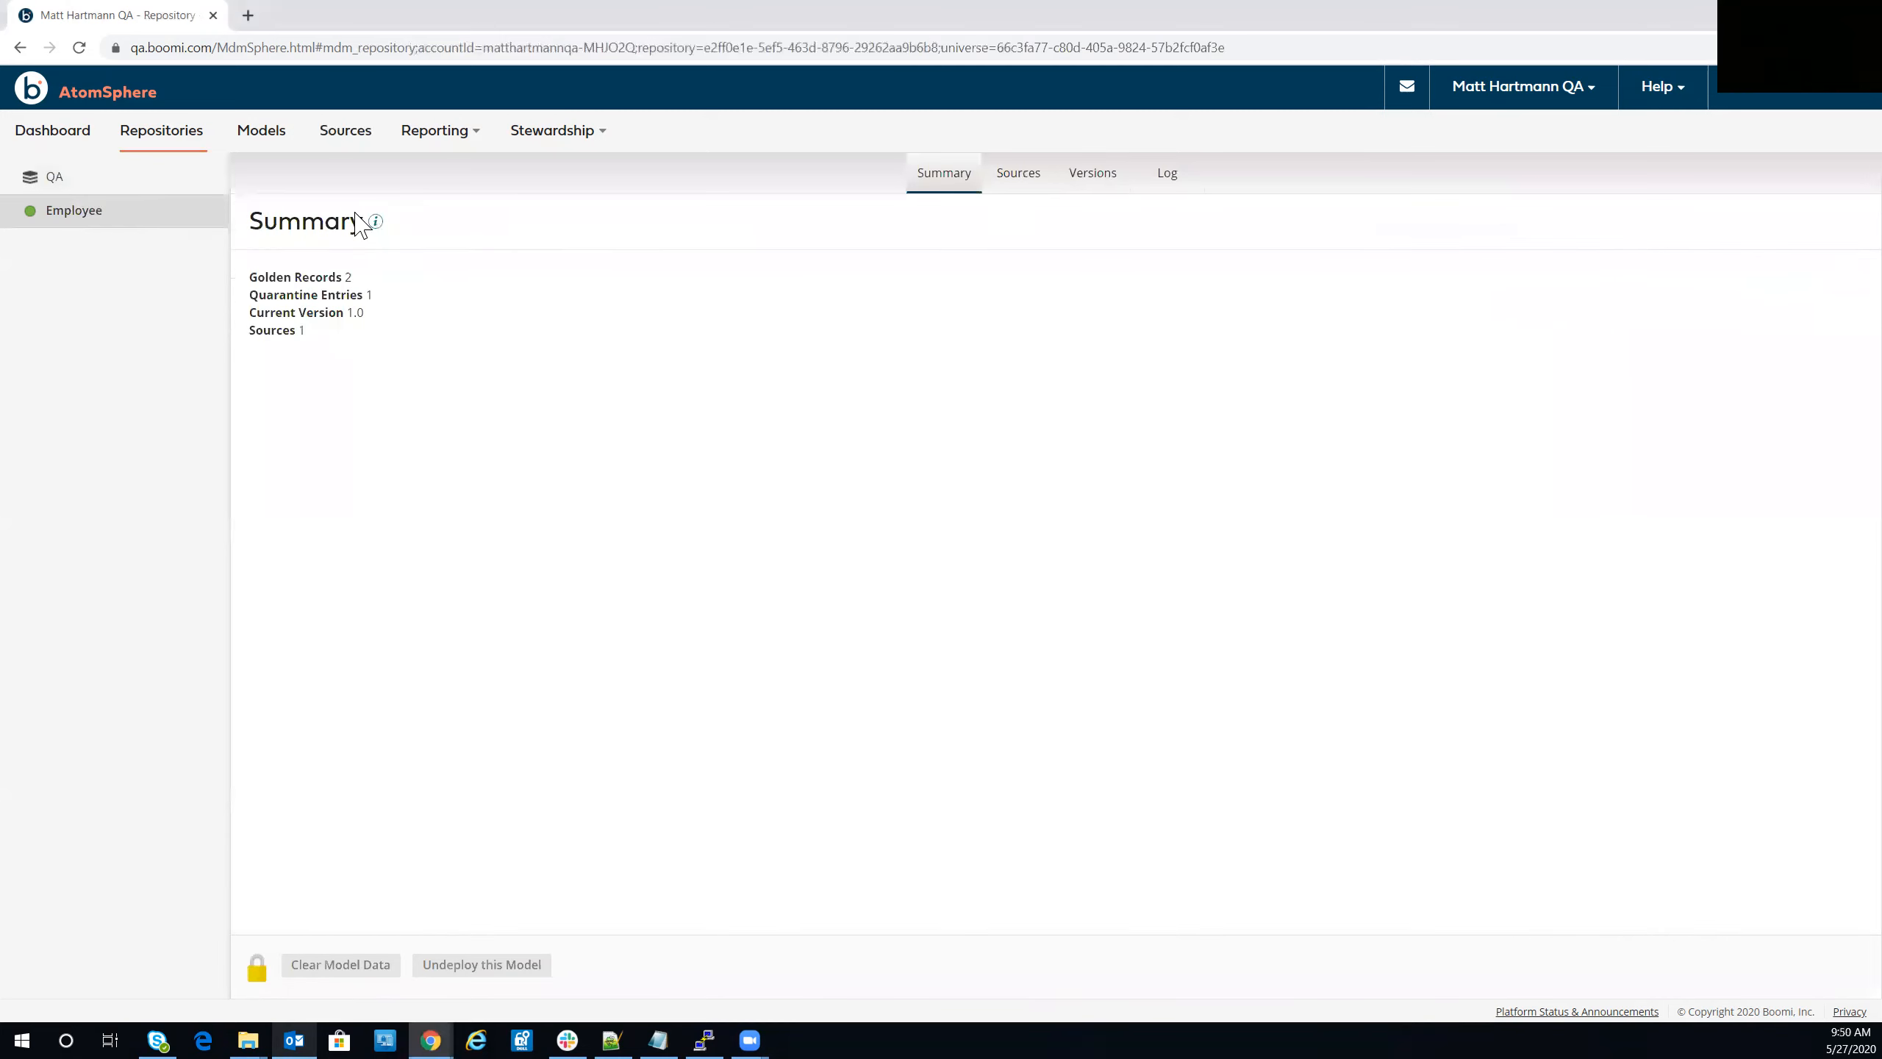
pyautogui.click(1007, 179)
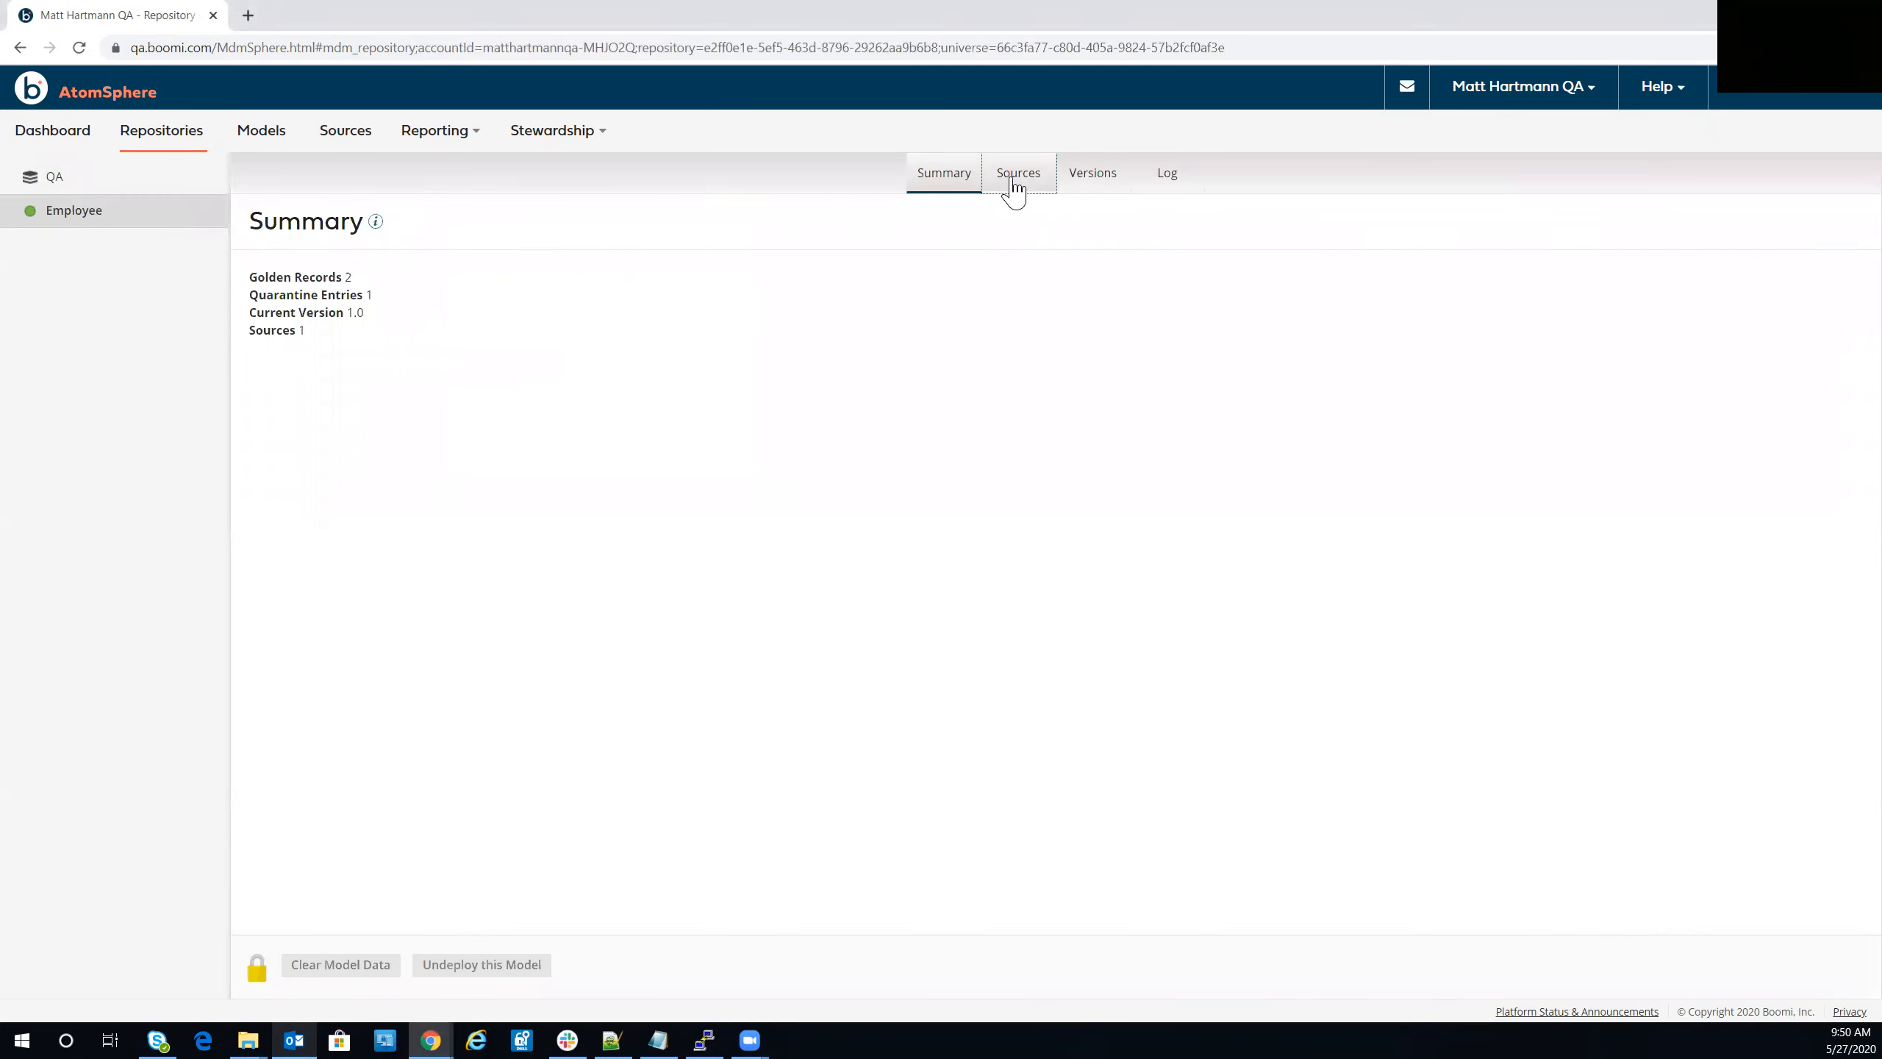
pyautogui.click(416, 223)
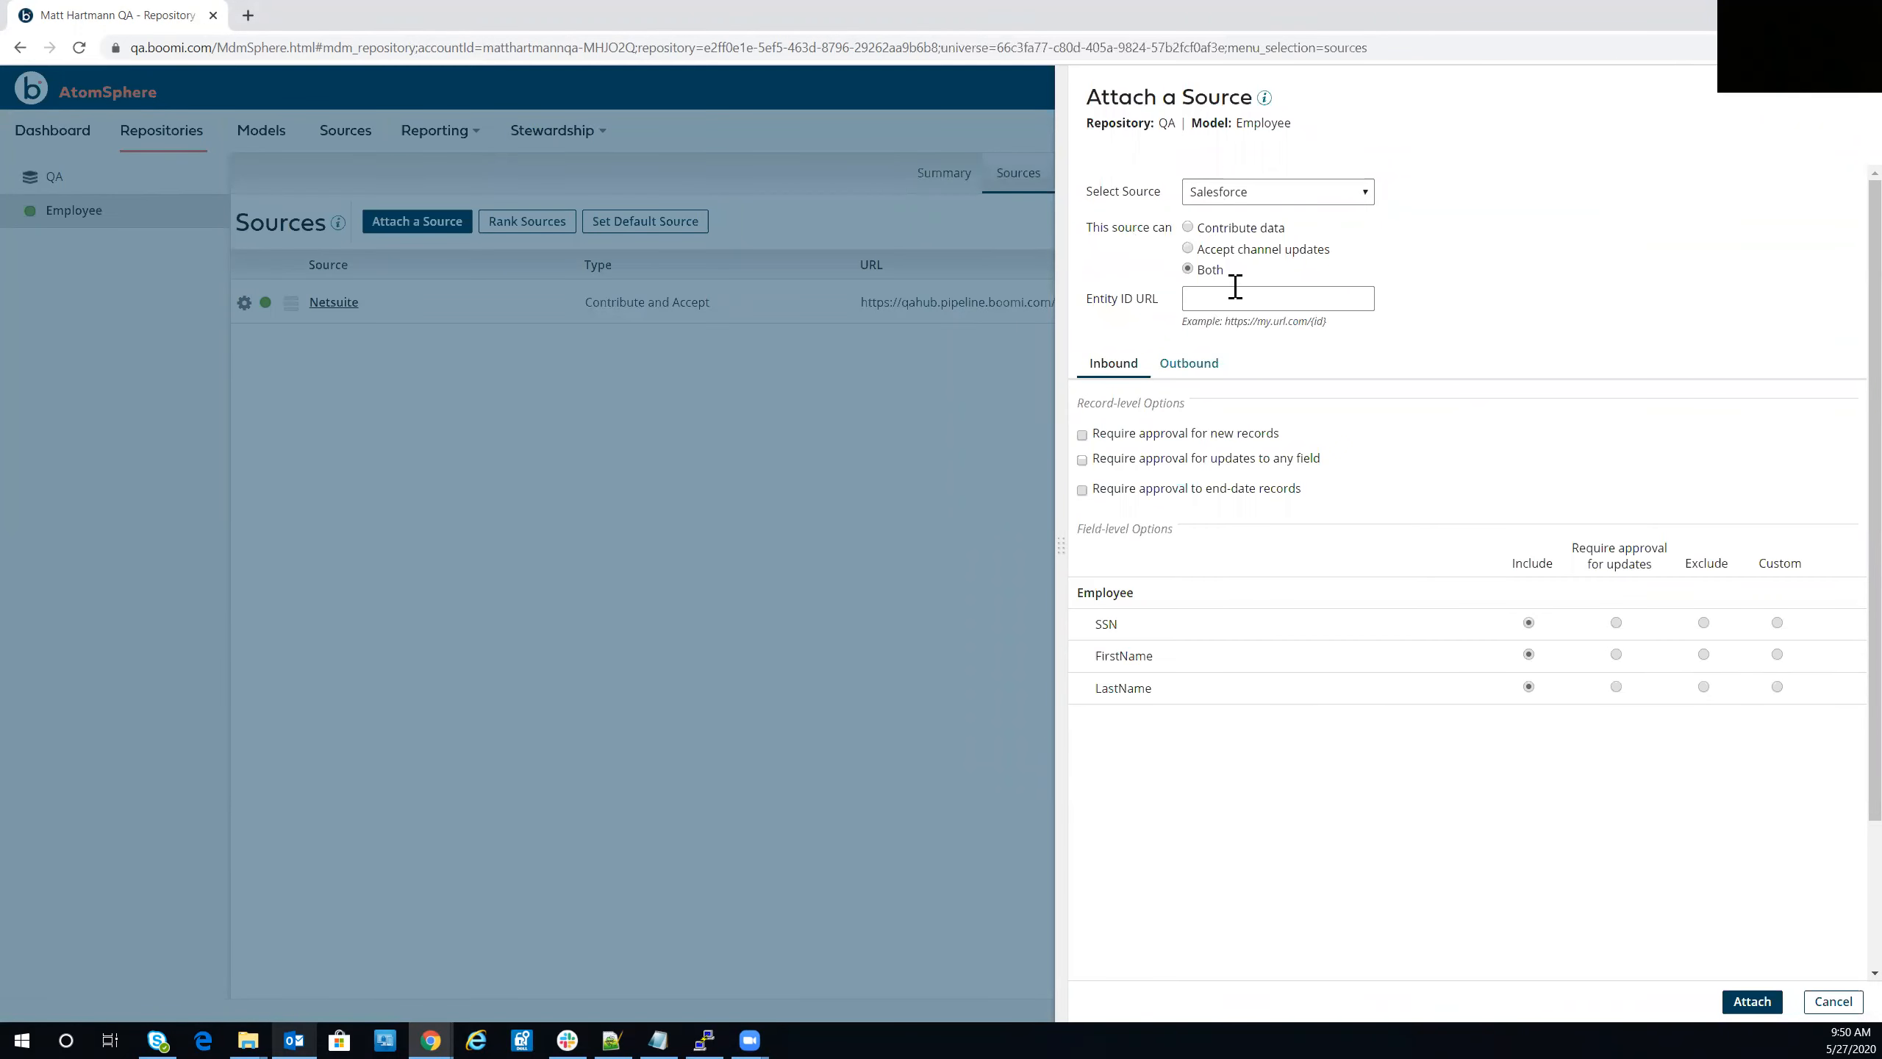
pyautogui.click(1751, 1002)
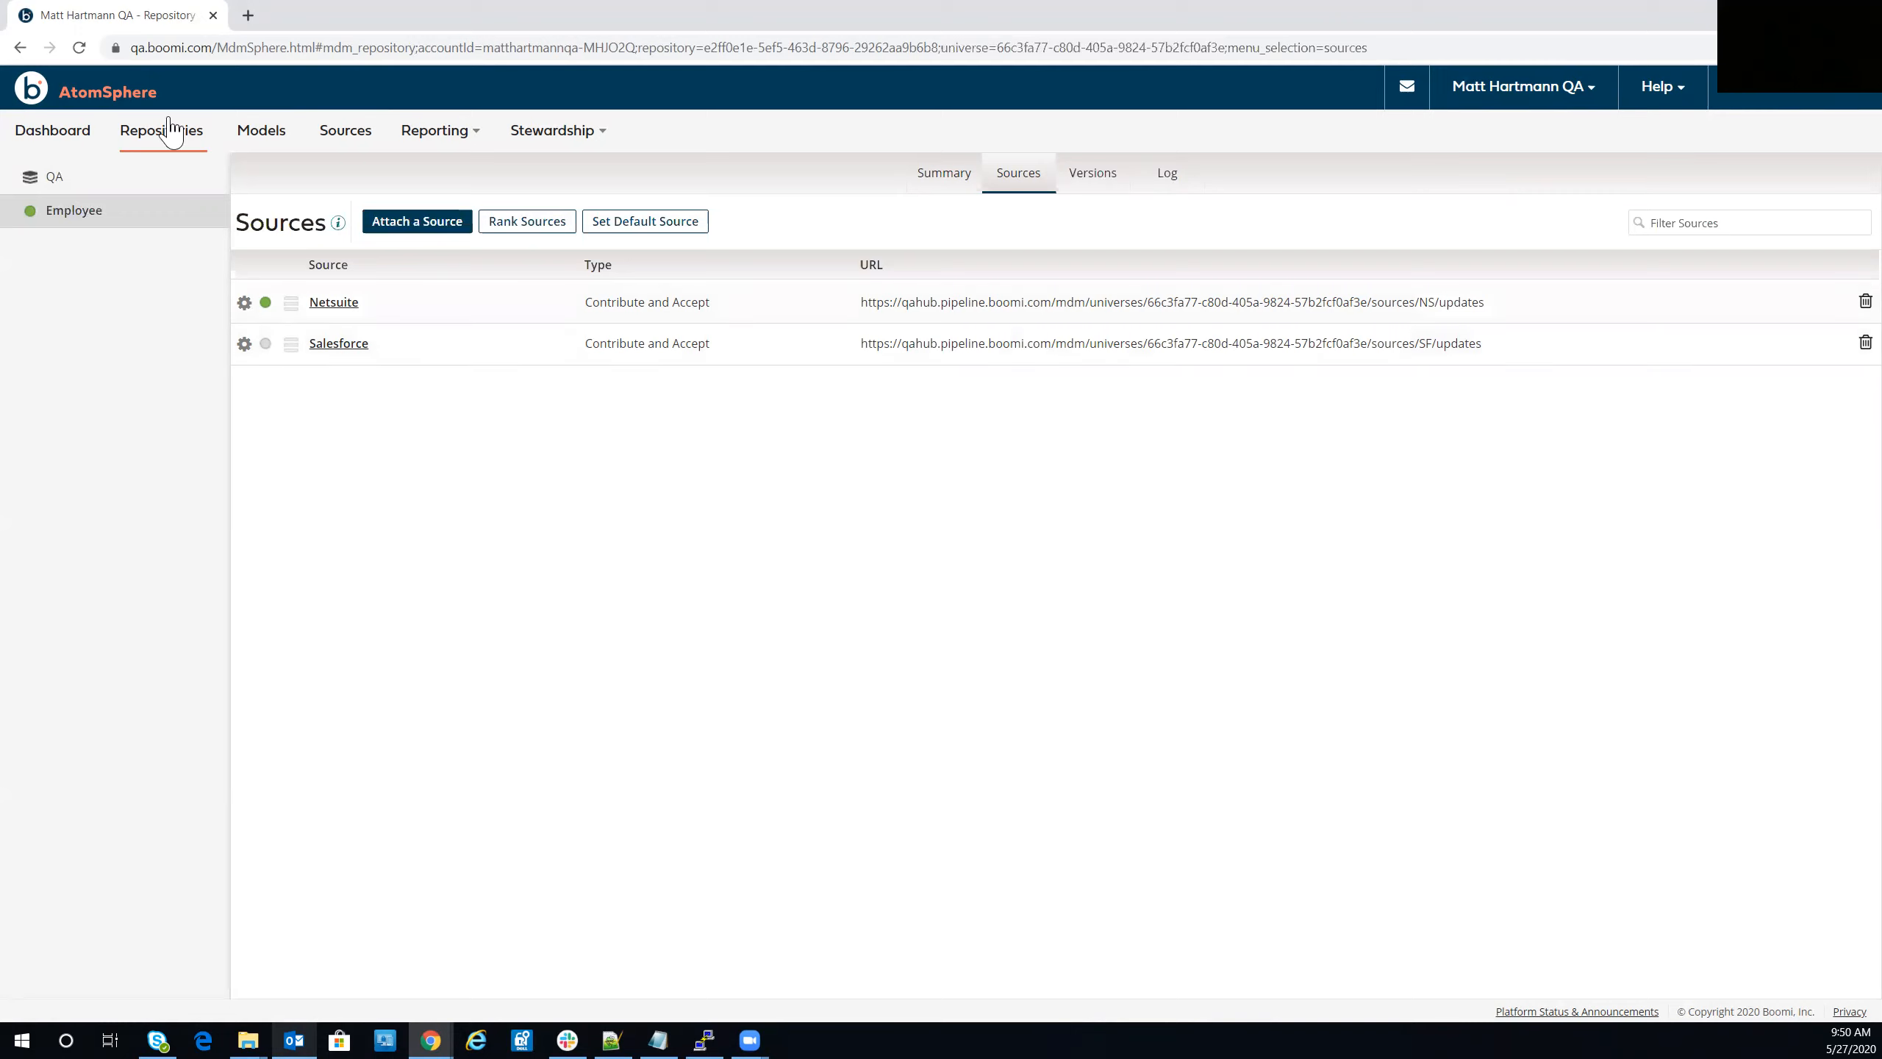
# Step: Open the Build page in a duplicated browser tab placed second, and open the recent MDMTechTopic process
pyautogui.rightClick(172, 14)
pyautogui.click(228, 109)
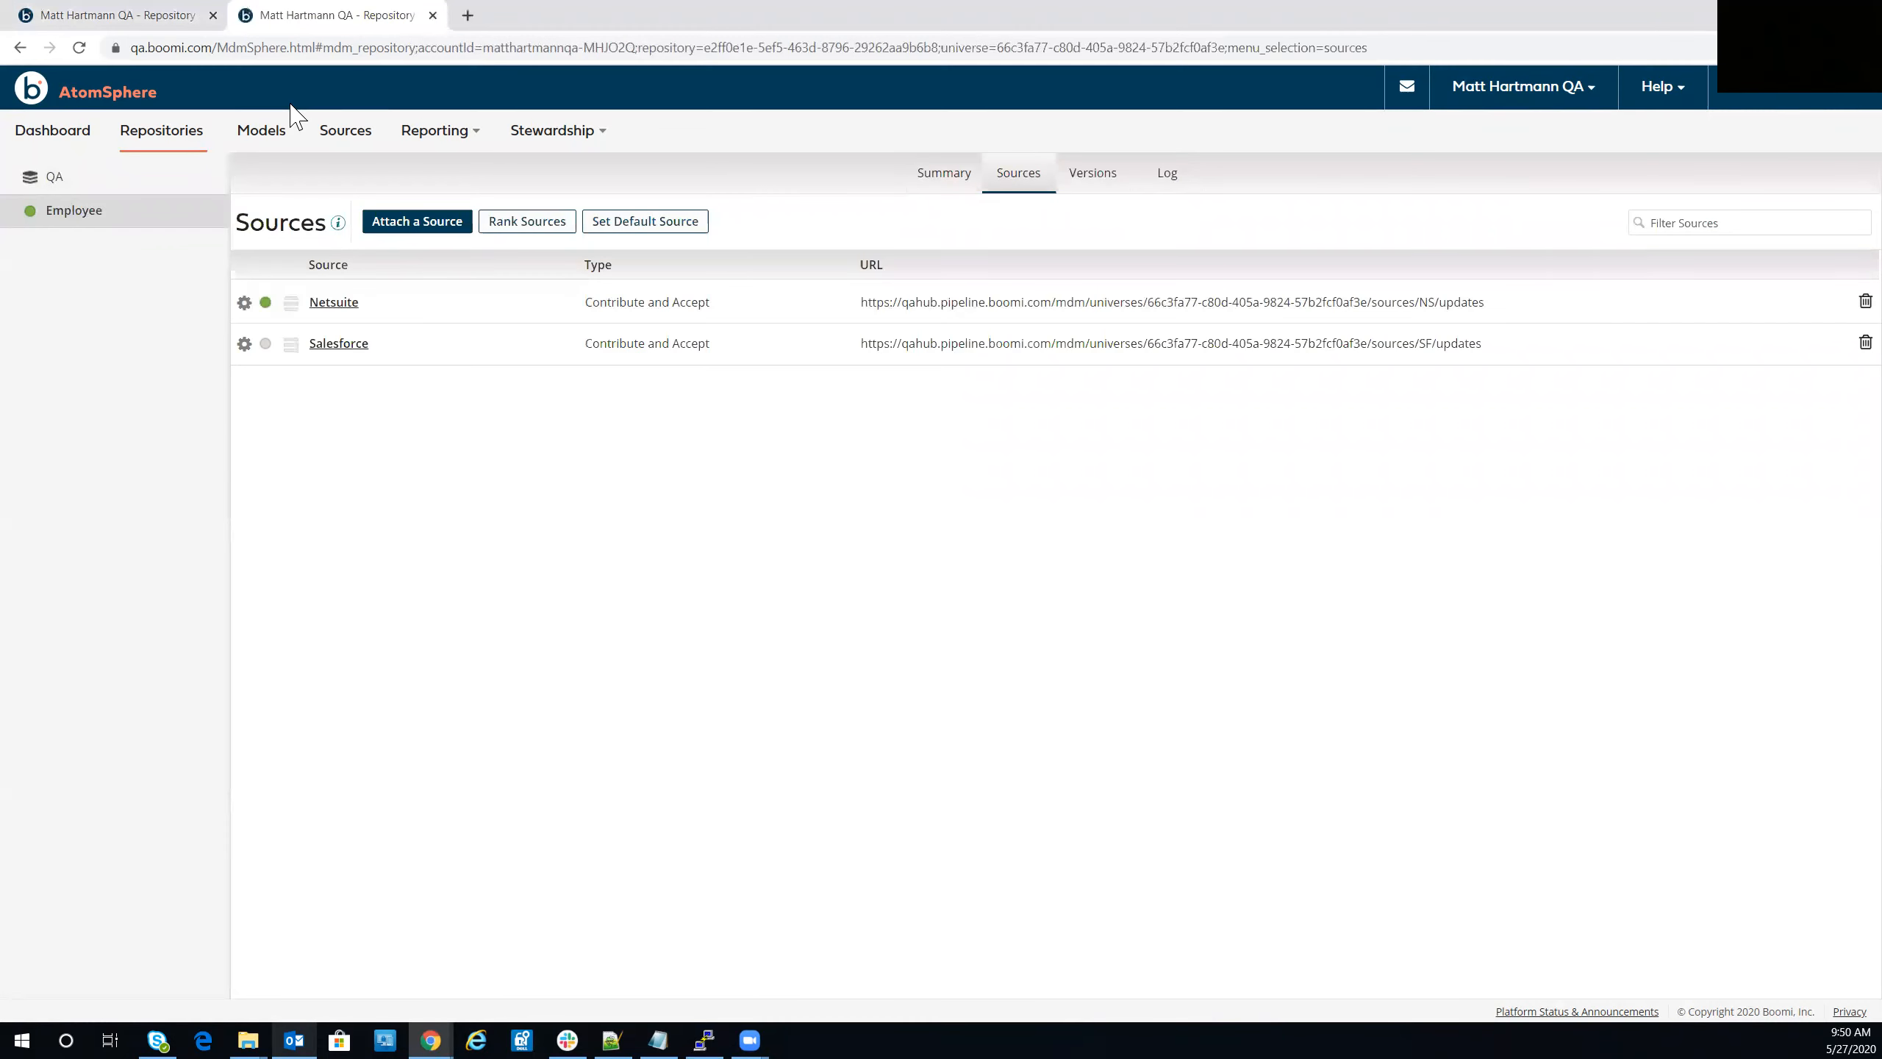
pyautogui.rightClick(1752, 133)
pyautogui.click(1673, 153)
pyautogui.moveTo(528, 16); pyautogui.dragTo(201, 12)
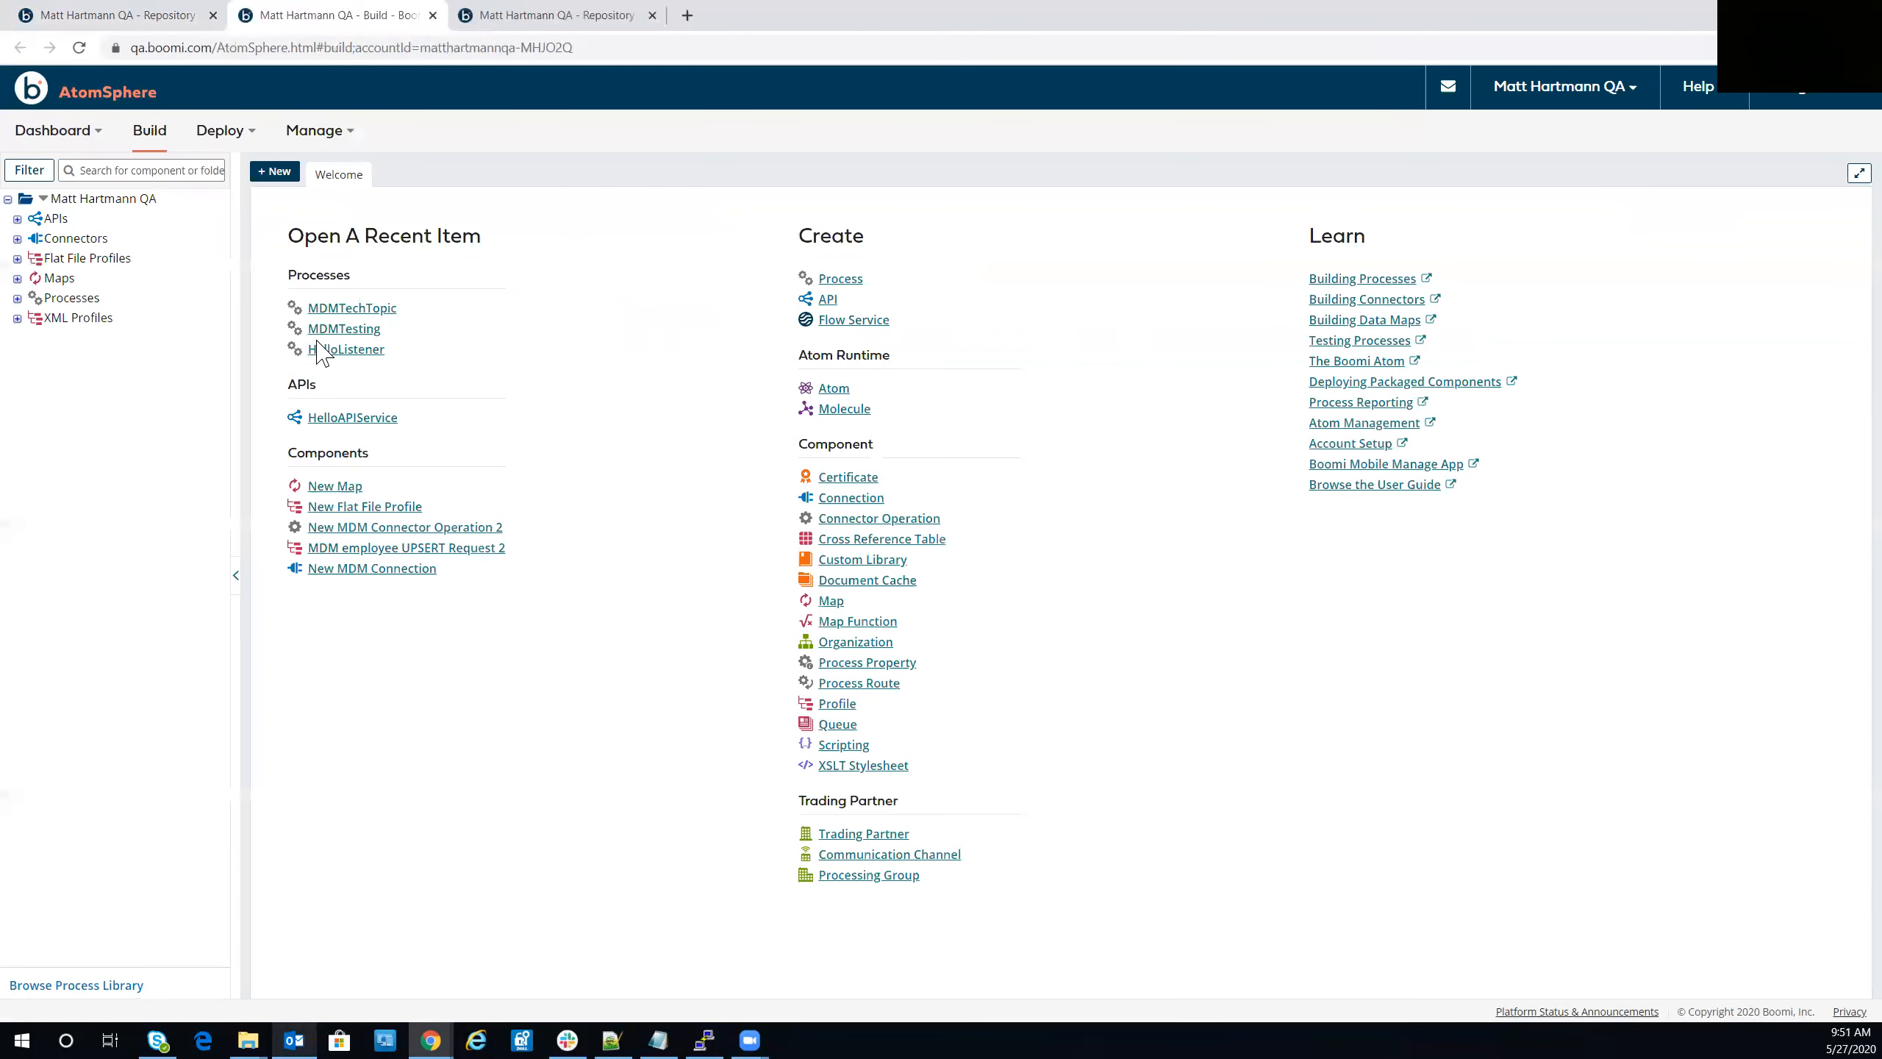
pyautogui.click(330, 307)
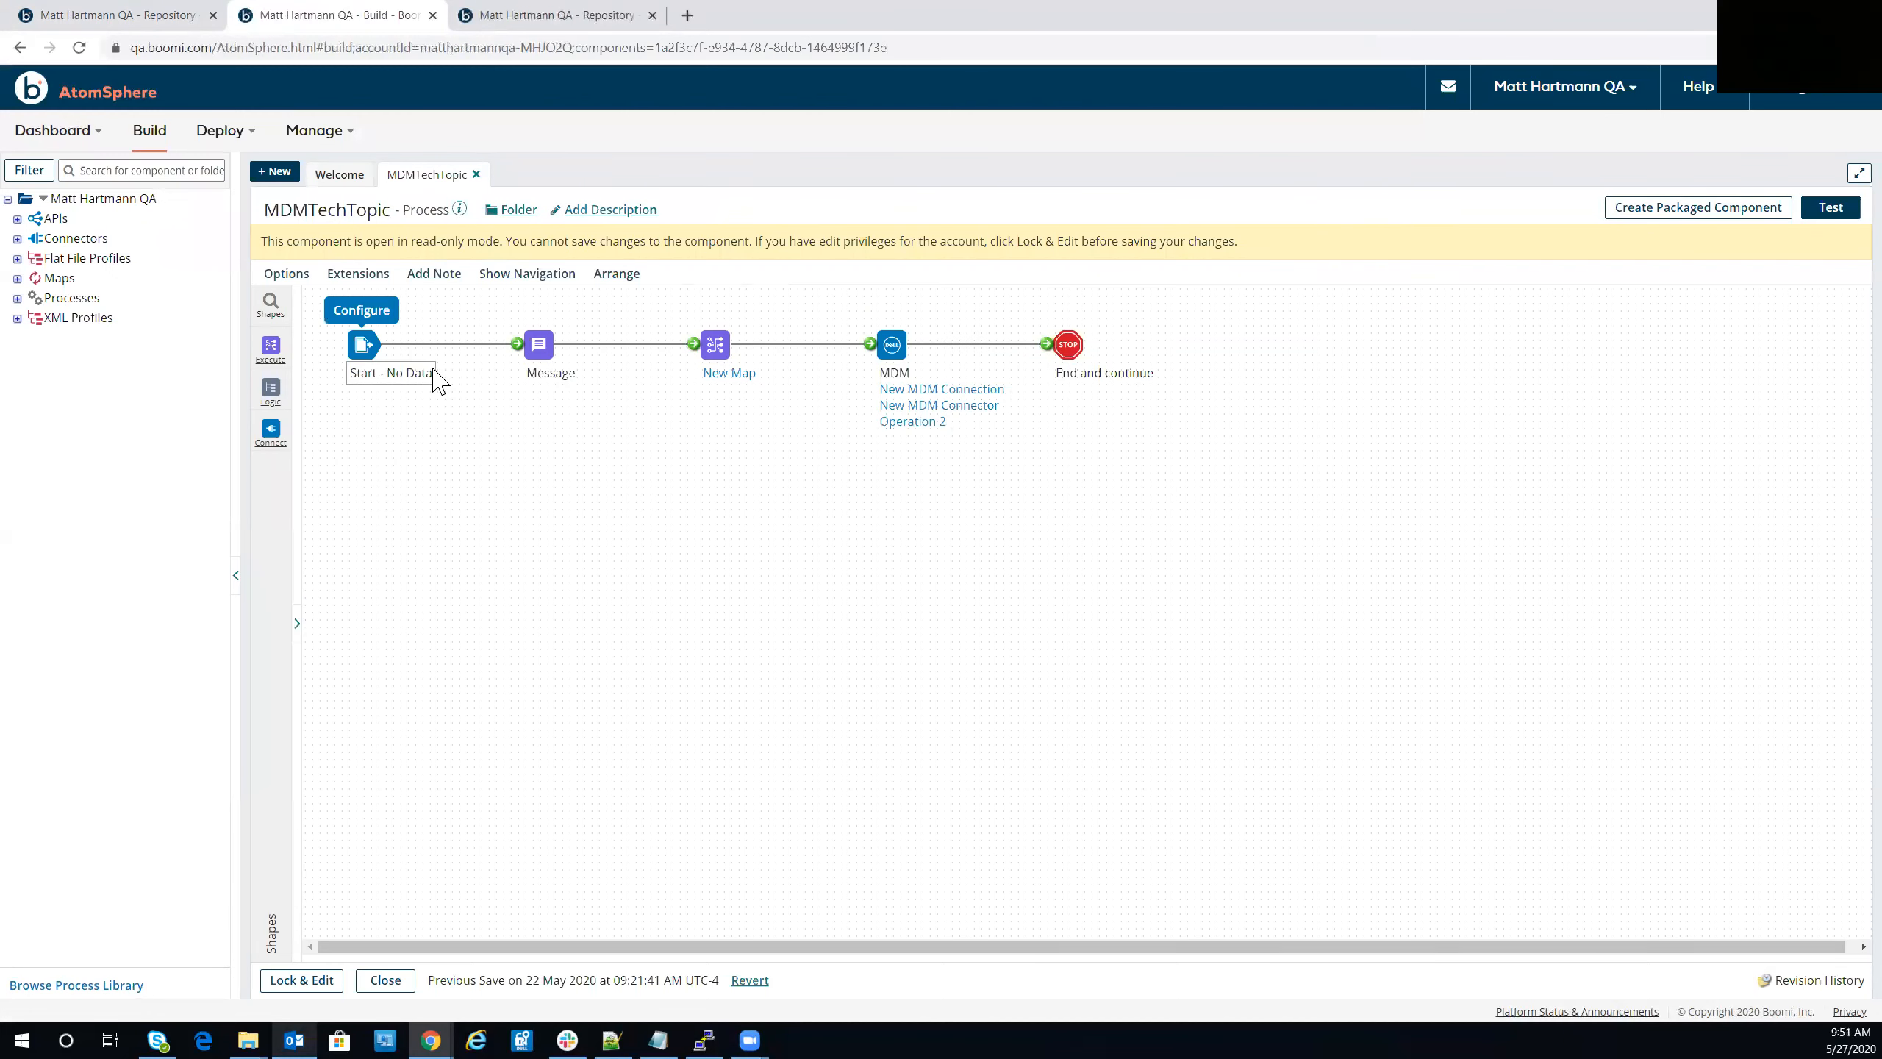
# Step: Rename the process's existing MDM connector operation as NS, then save and close it
pyautogui.click(898, 421)
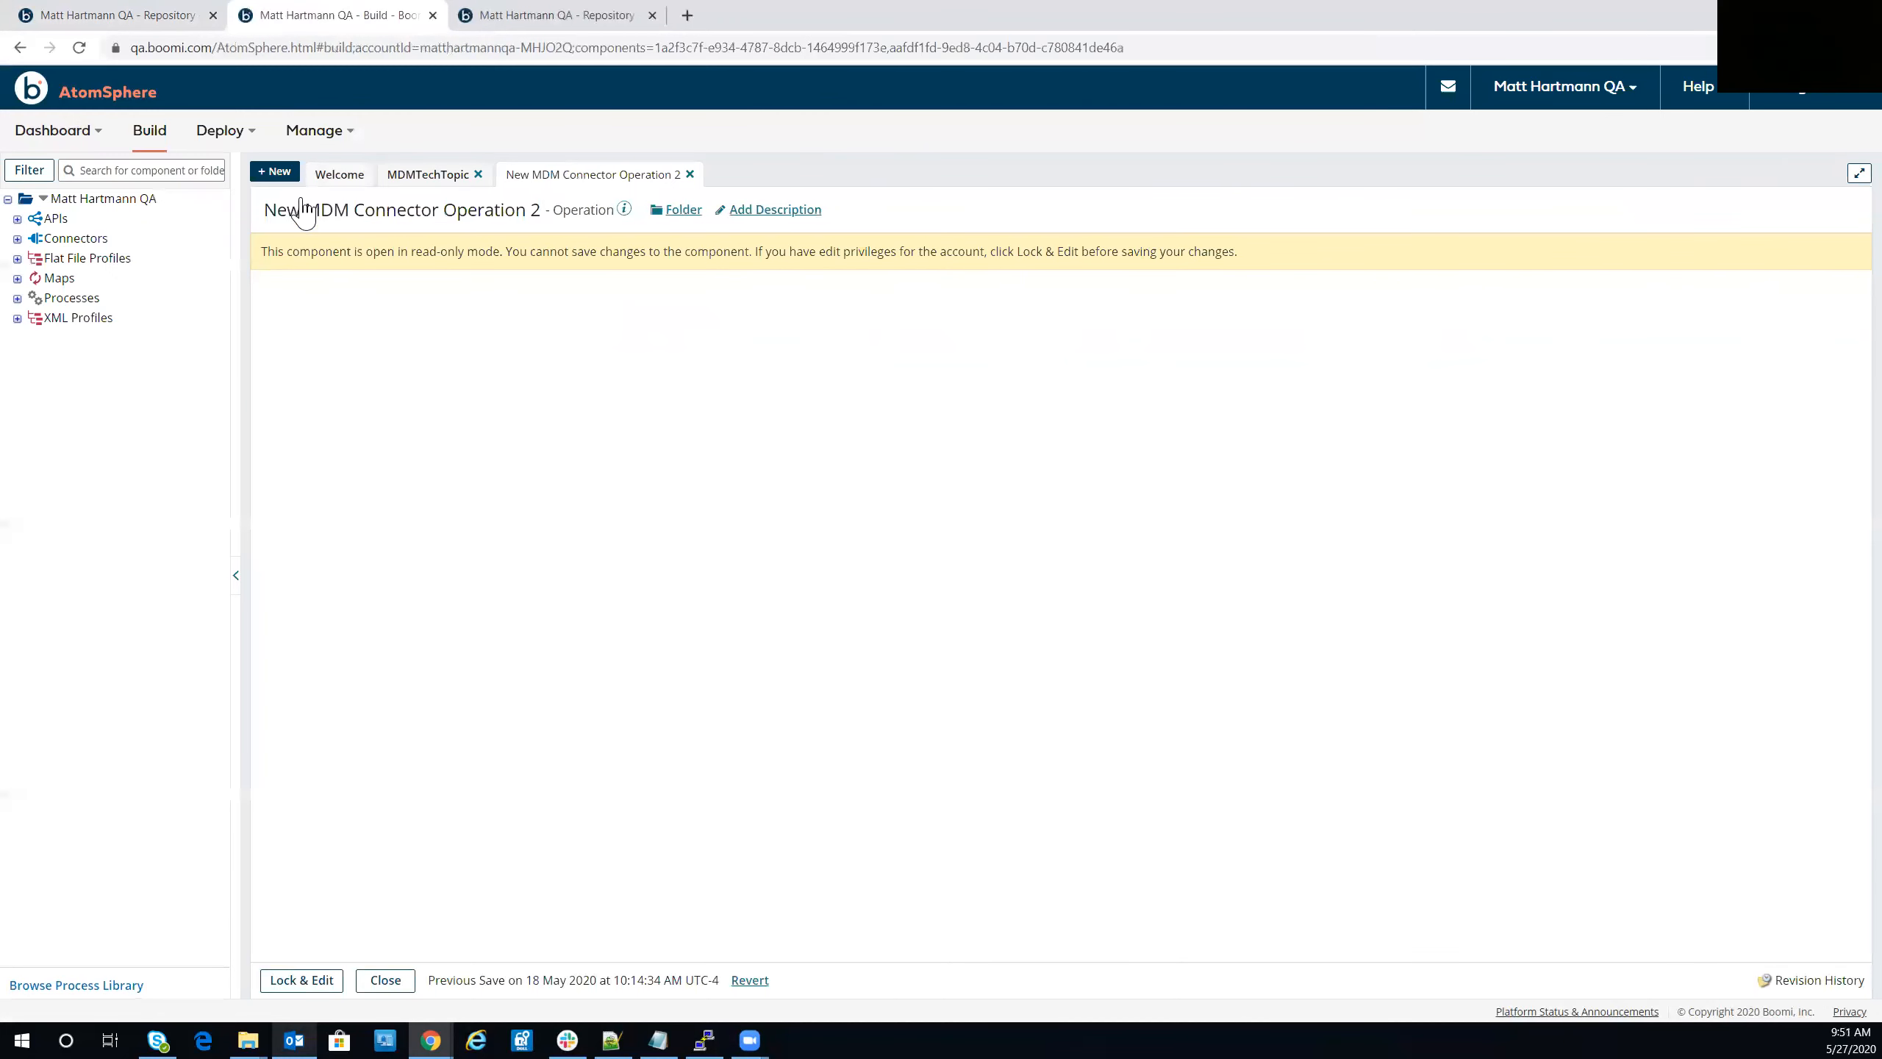
pyautogui.click(303, 210)
pyautogui.doubleClick(335, 213)
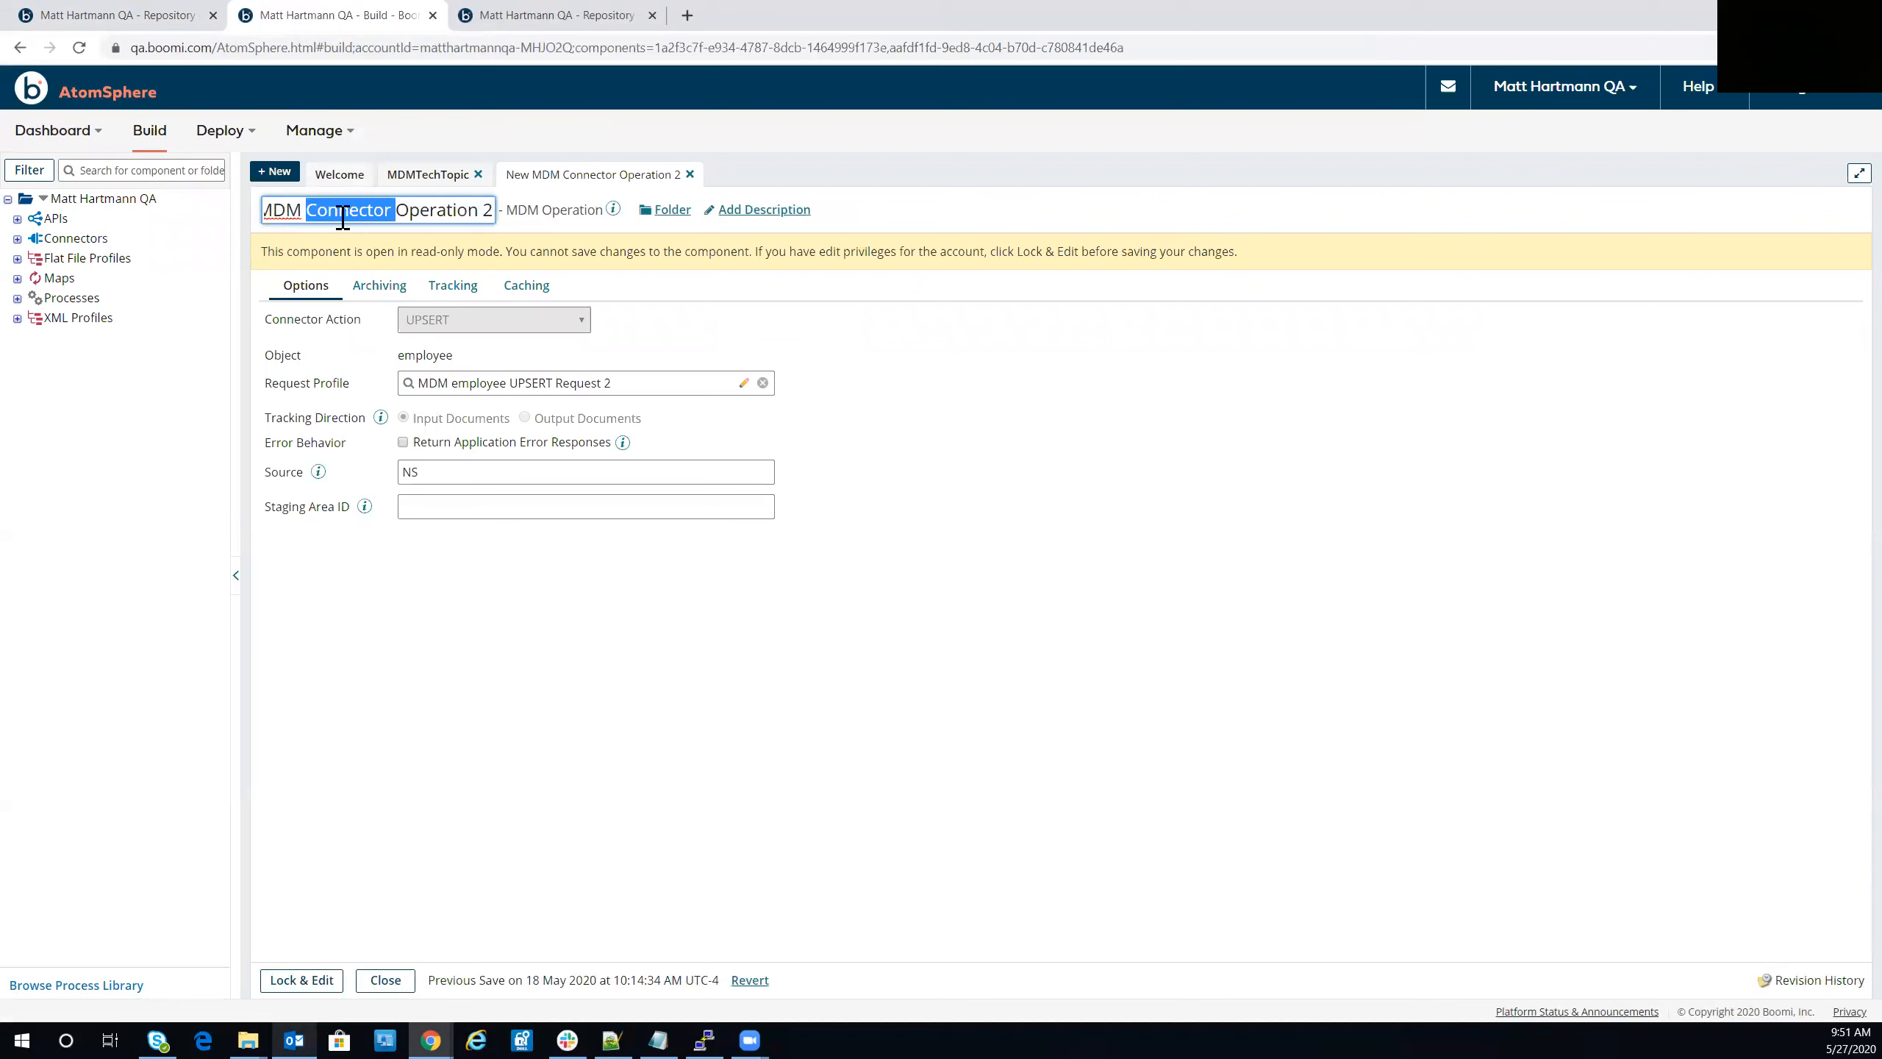
pyautogui.tripleClick(343, 213)
pyautogui.write('NS')
pyautogui.click(296, 980)
pyautogui.click(285, 980)
pyautogui.click(384, 979)
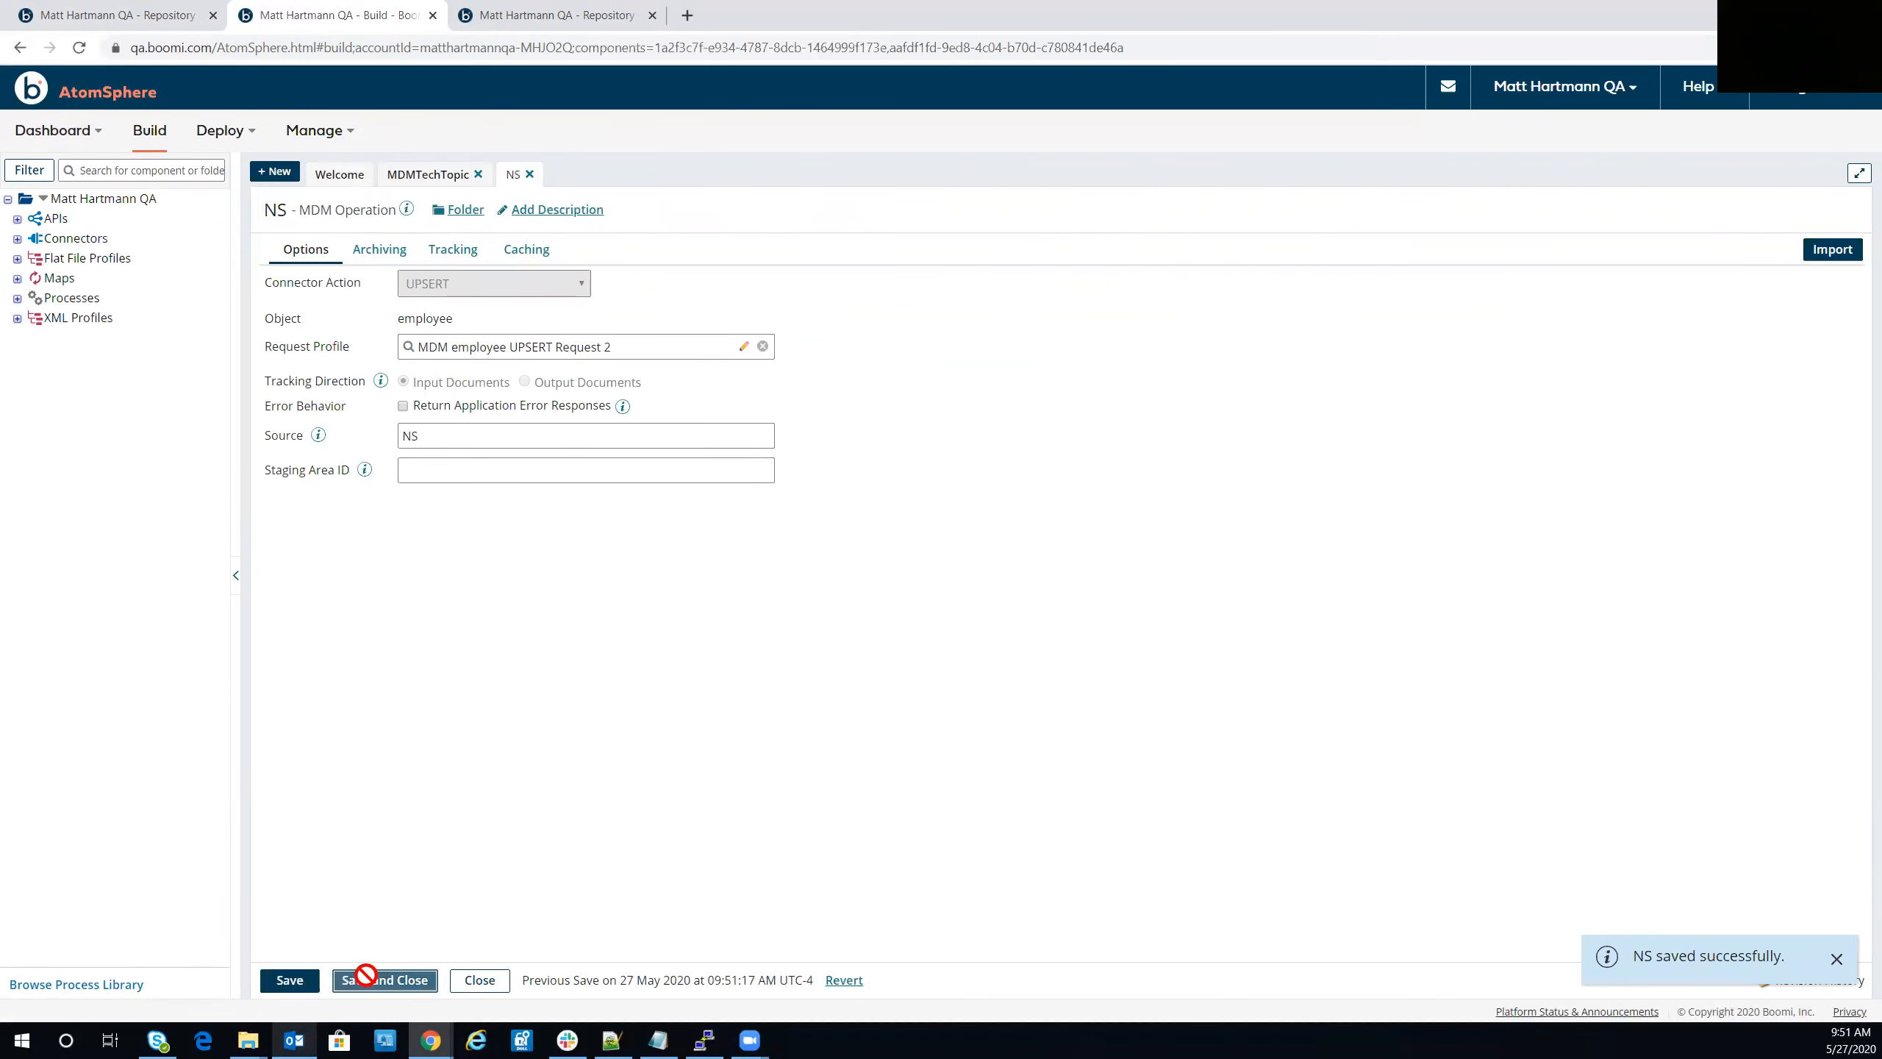
# Step: Replace the MDM shape's operation with a new UPSERT operation named SF and save the operation
pyautogui.click(891, 309)
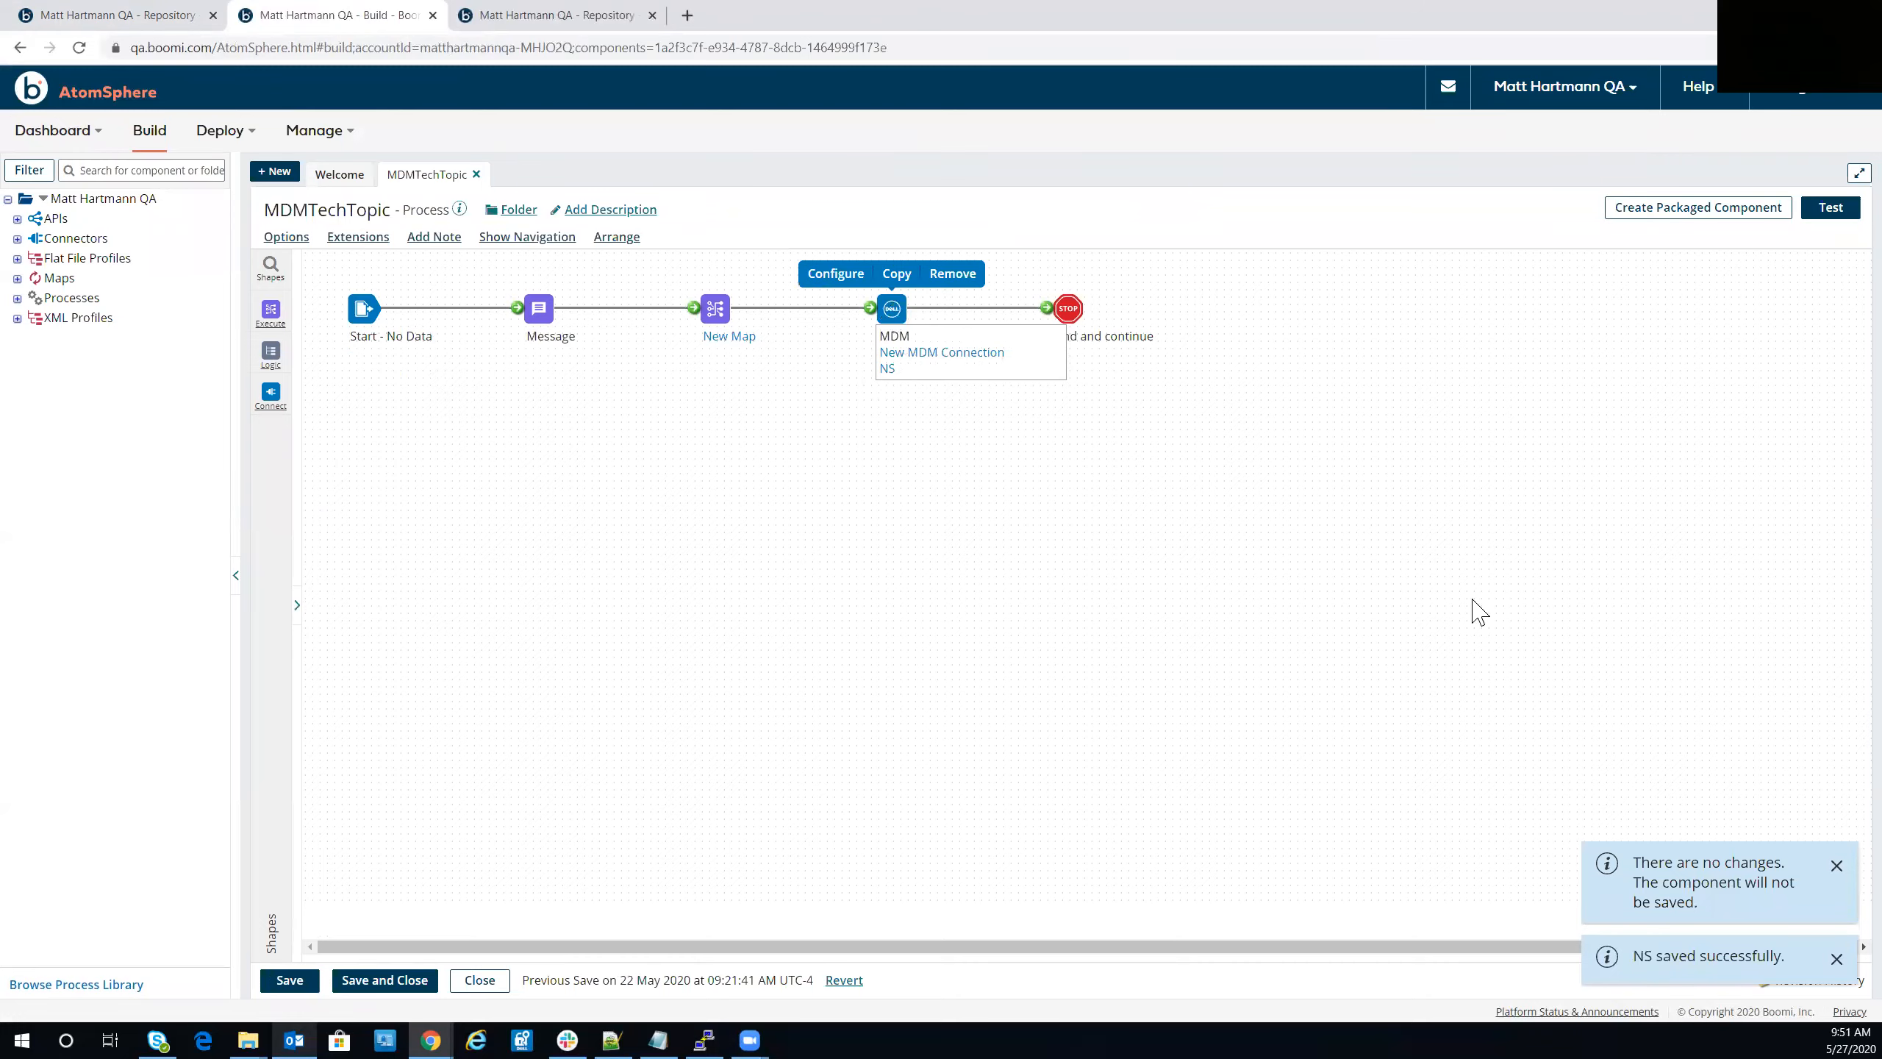
pyautogui.click(1831, 580)
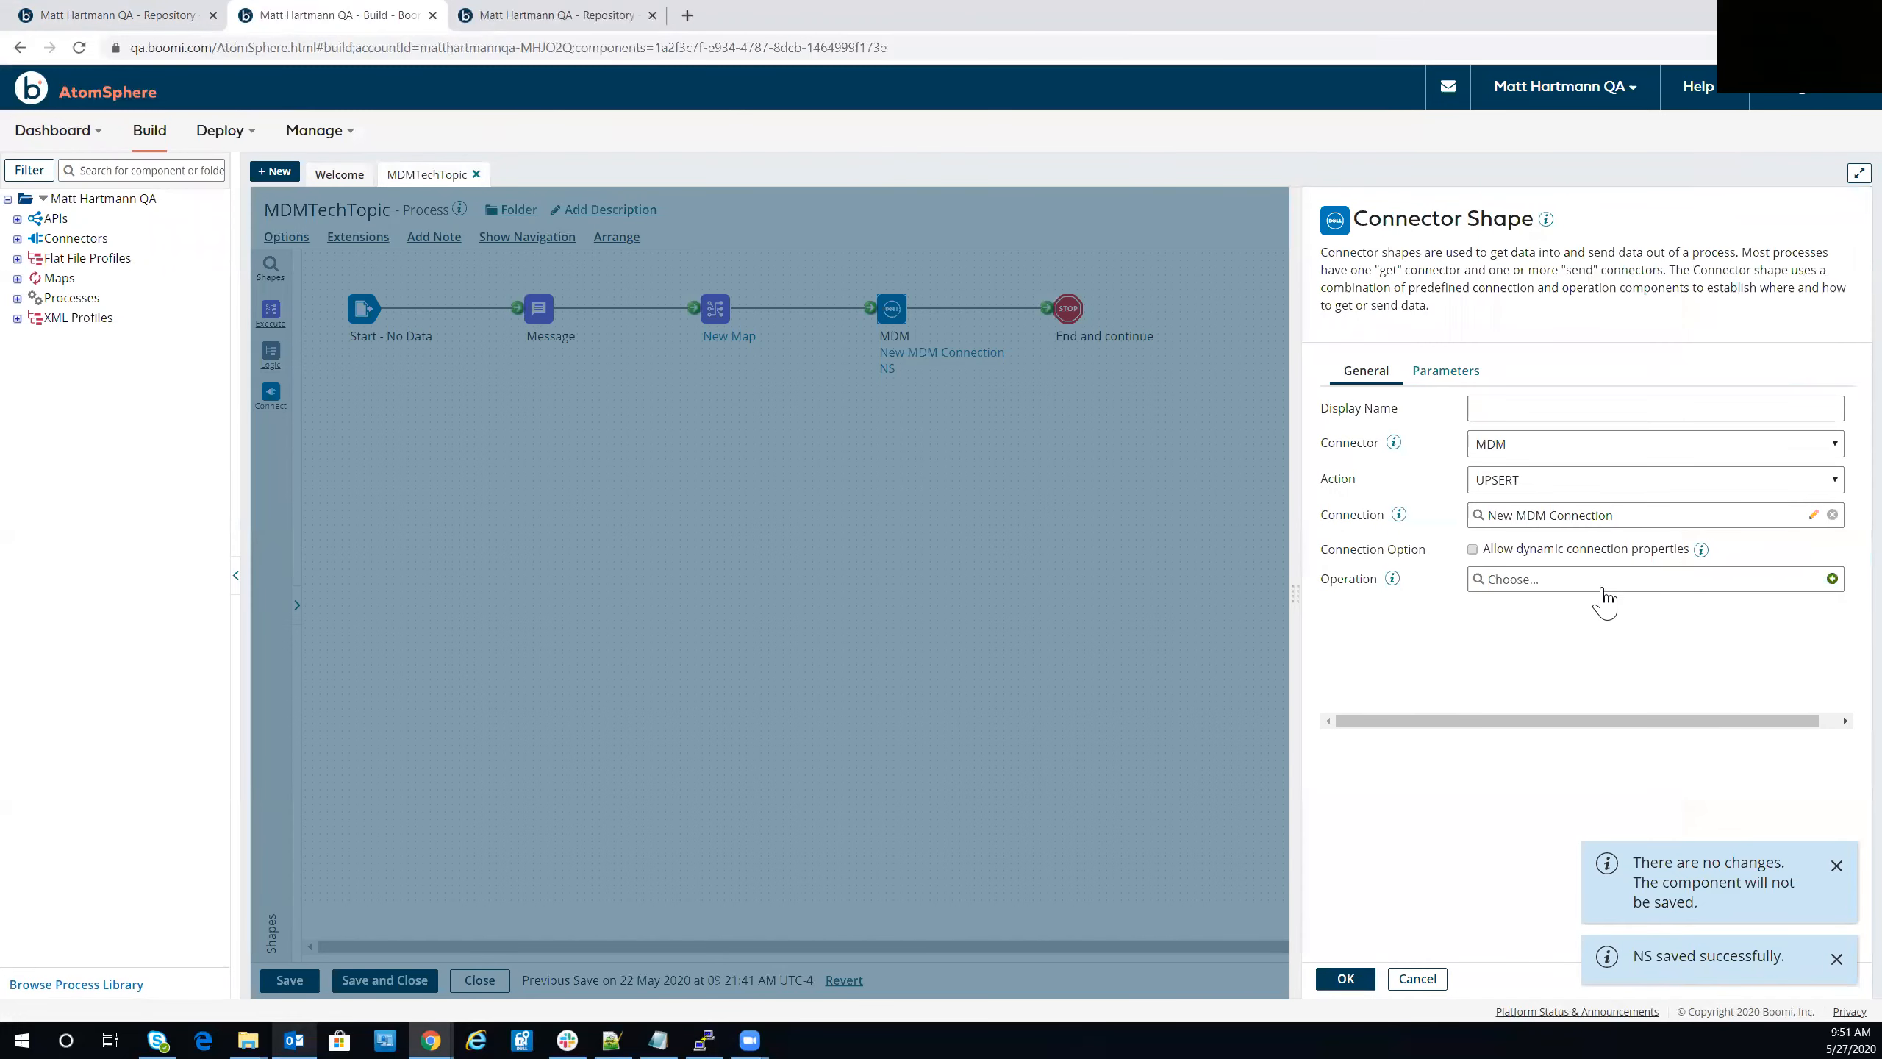
pyautogui.click(1634, 584)
pyautogui.click(1833, 578)
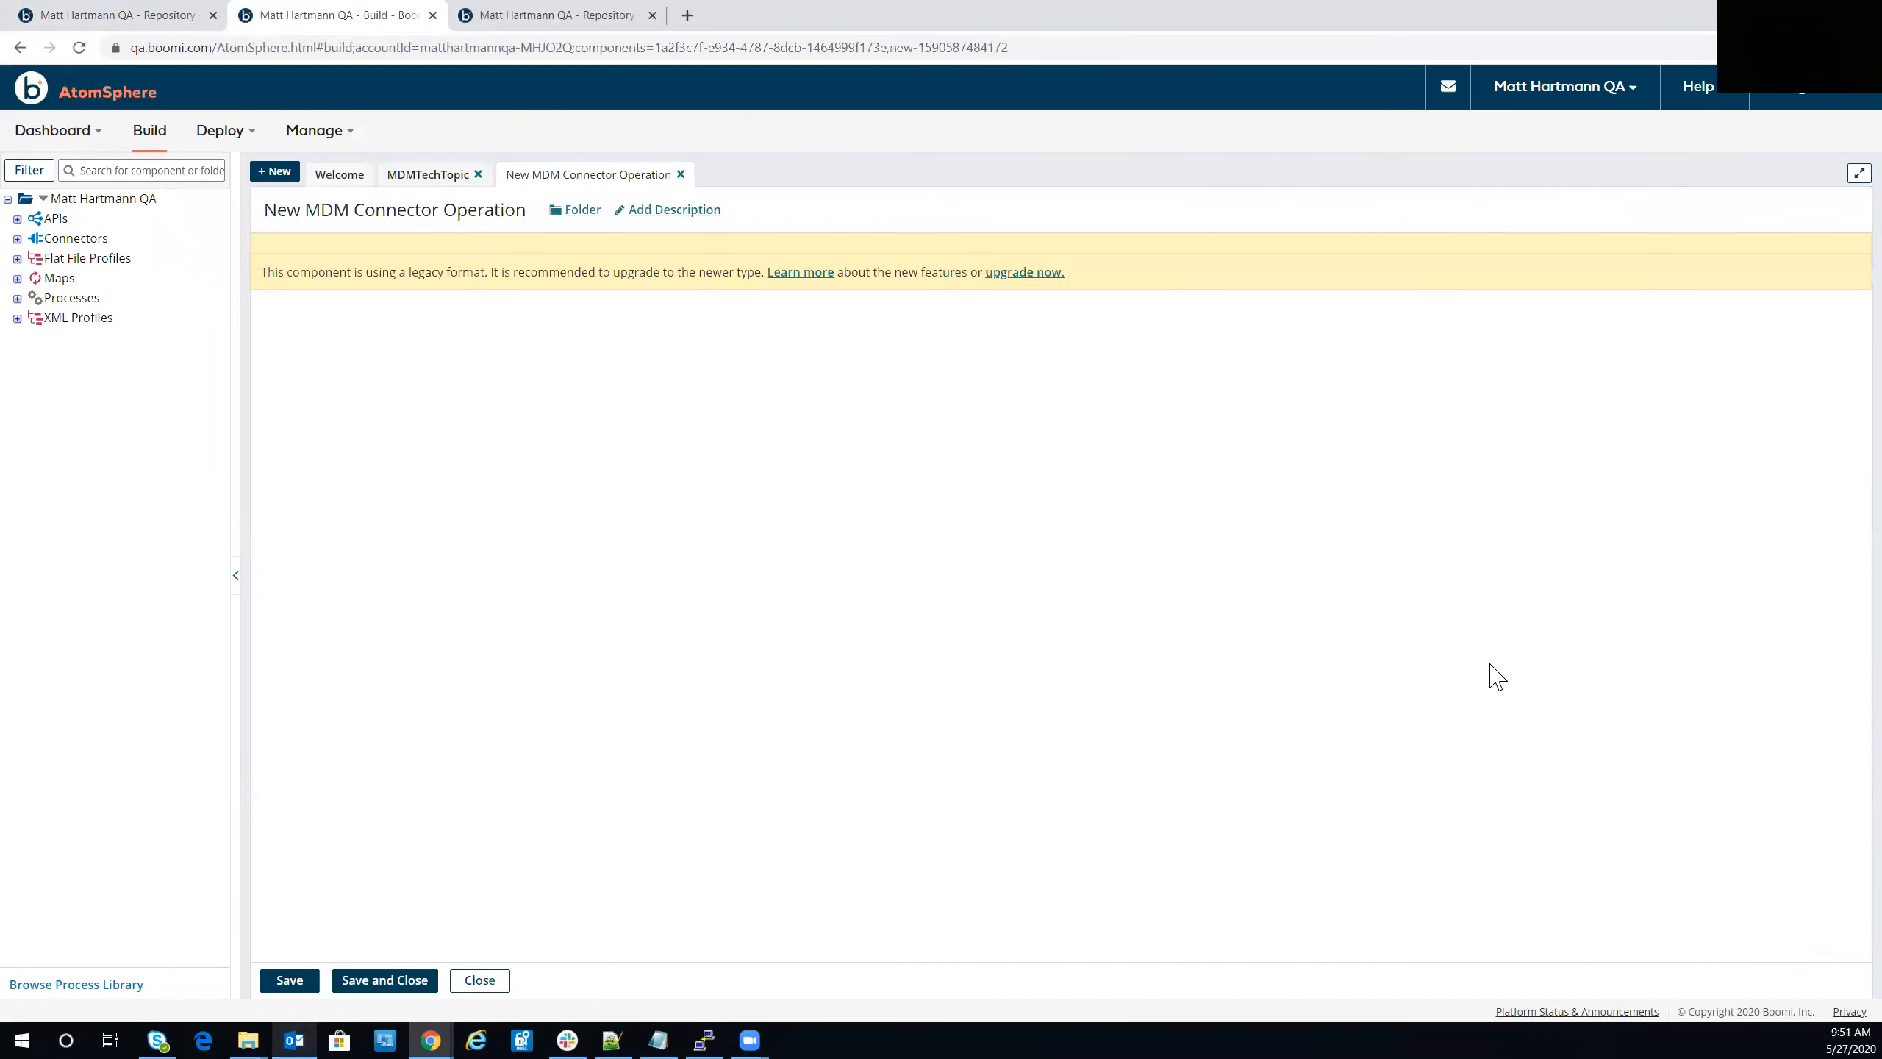
pyautogui.hotkey('ctrl', 'a')
pyautogui.write('S')
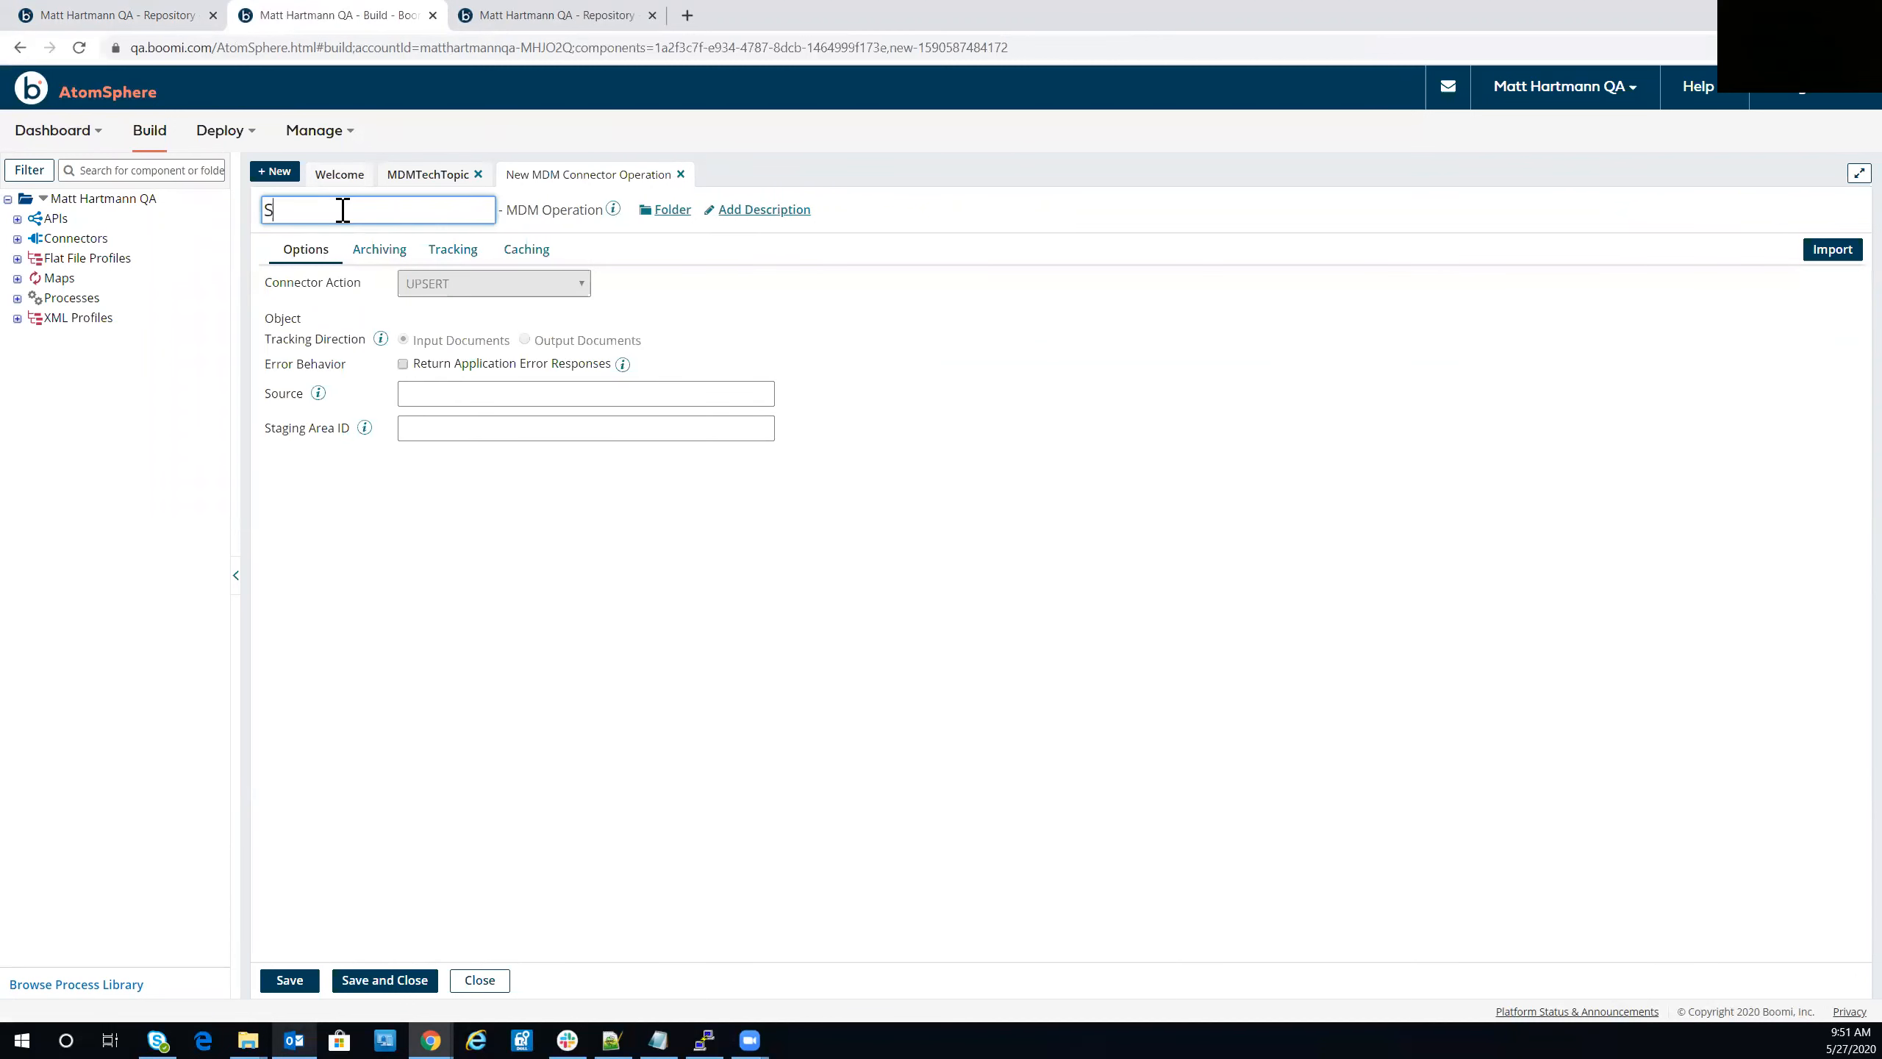
pyautogui.click(289, 980)
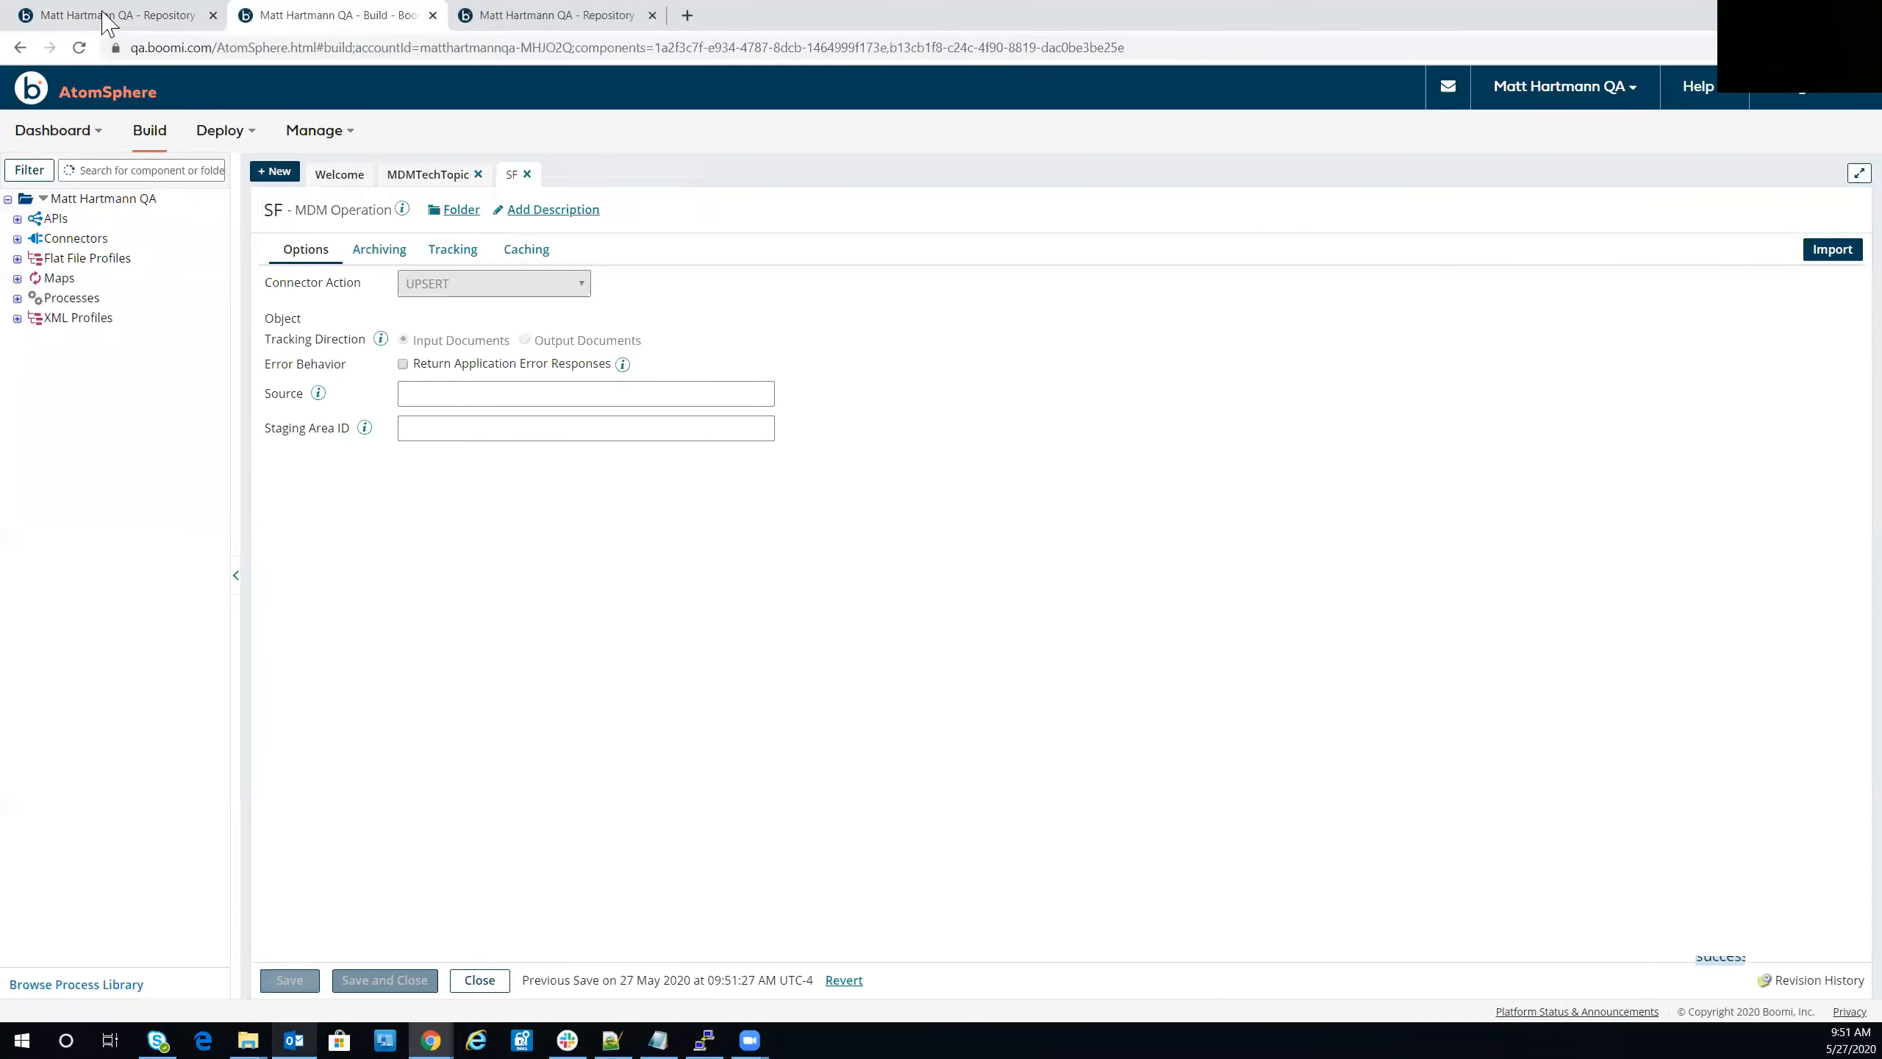
# Step: Enable initial load for the Salesforce source on the Employee model and reload the repository page
pyautogui.click(92, 13)
pyautogui.click(245, 343)
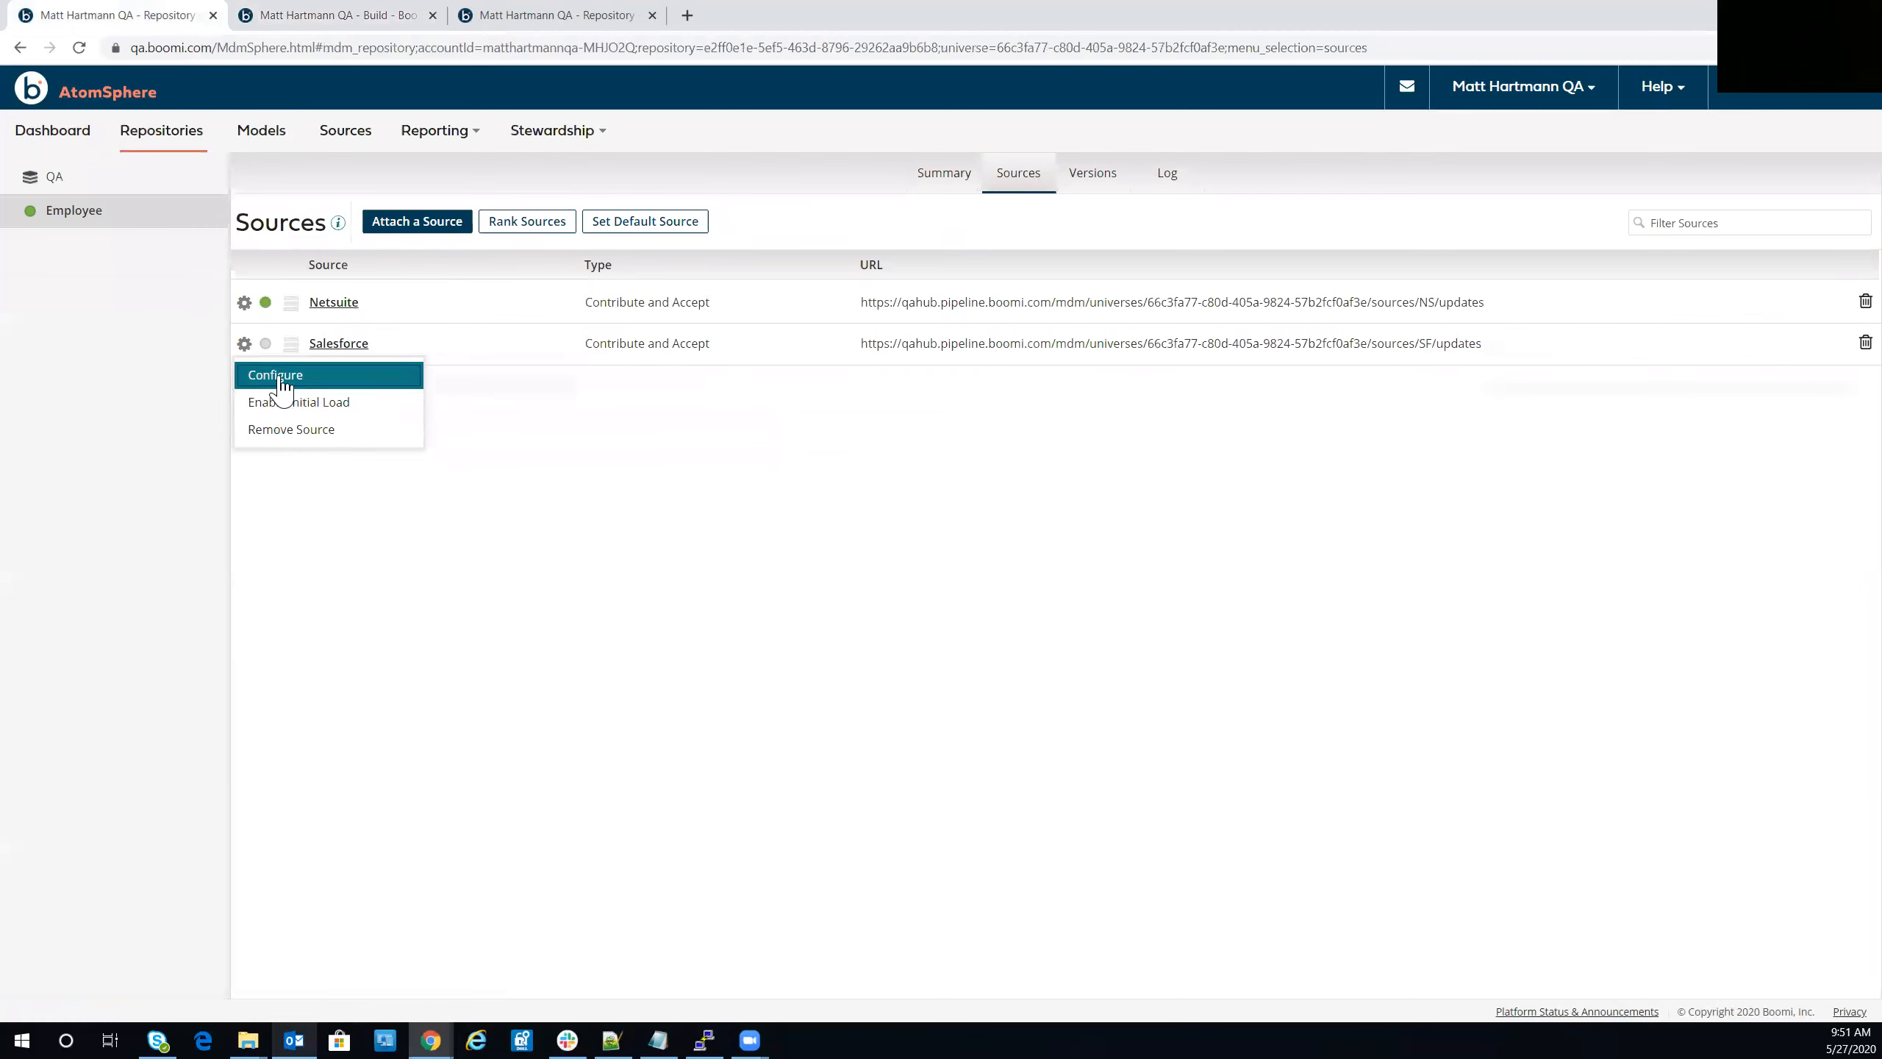
pyautogui.click(290, 405)
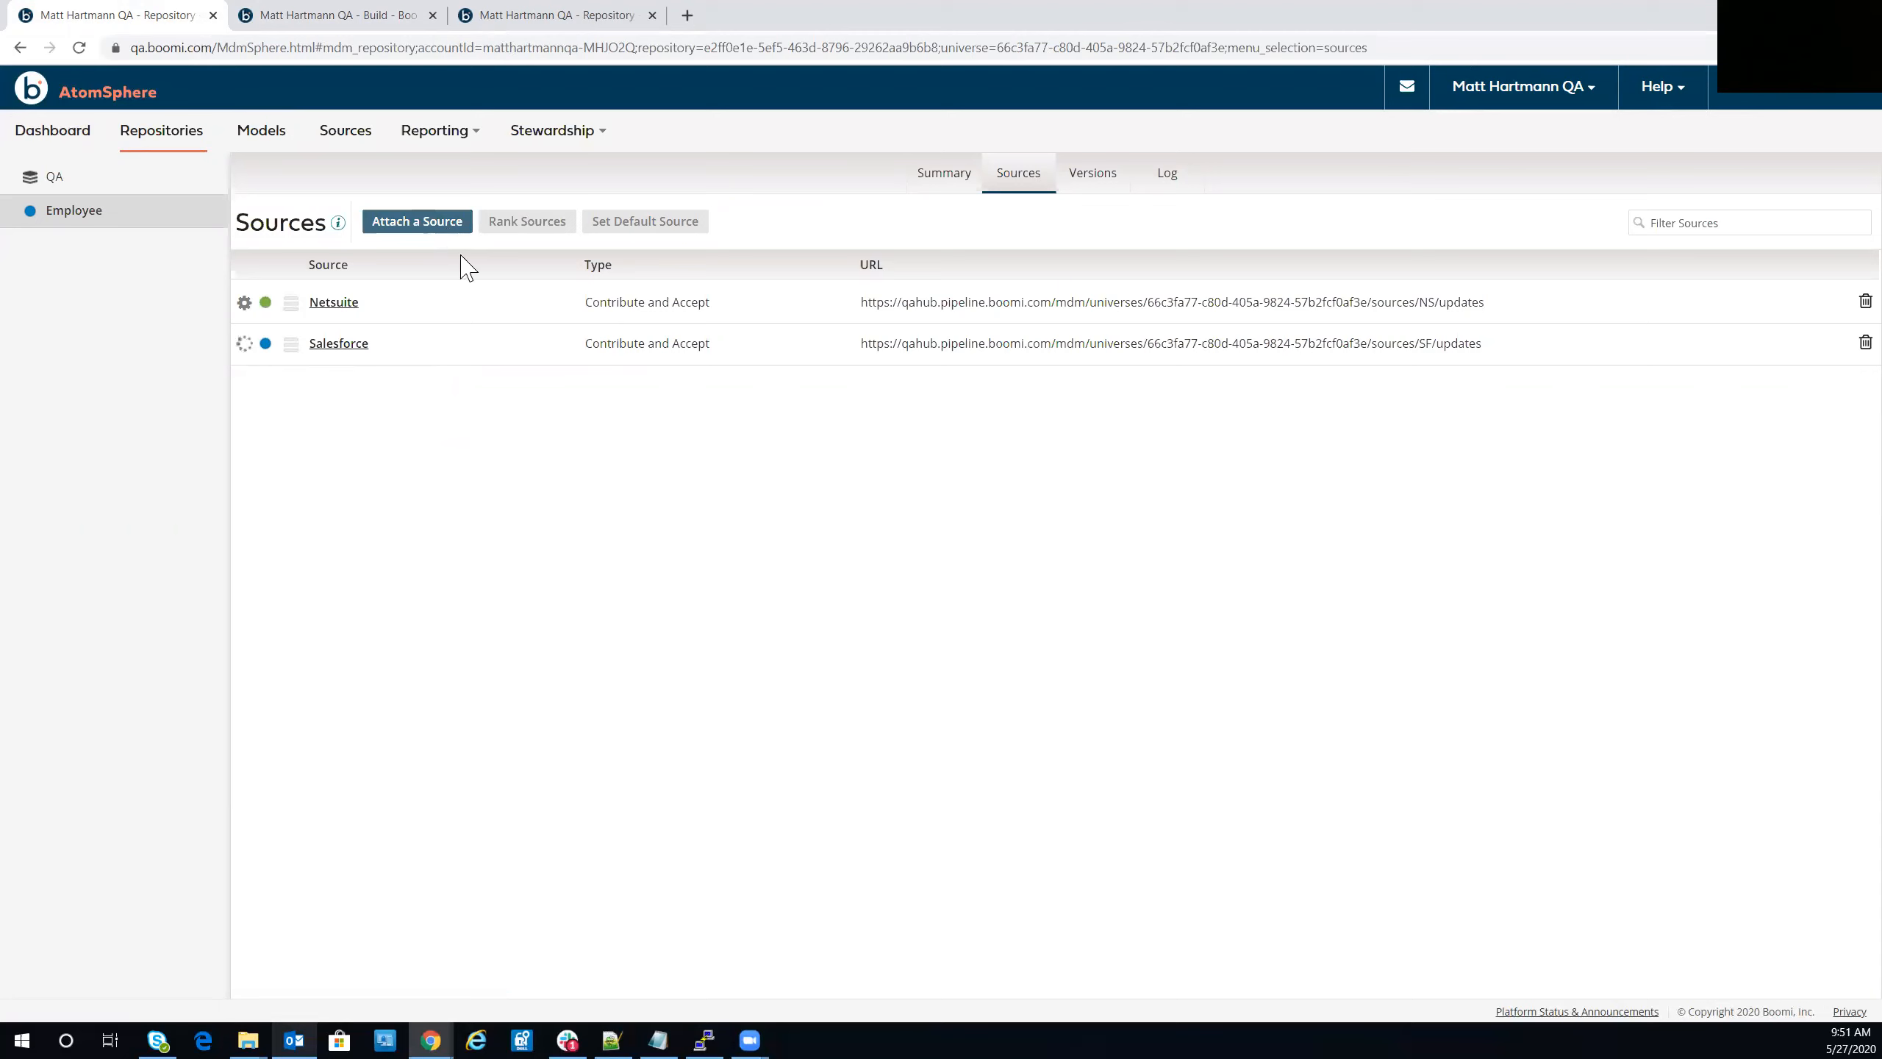
pyautogui.click(428, 48)
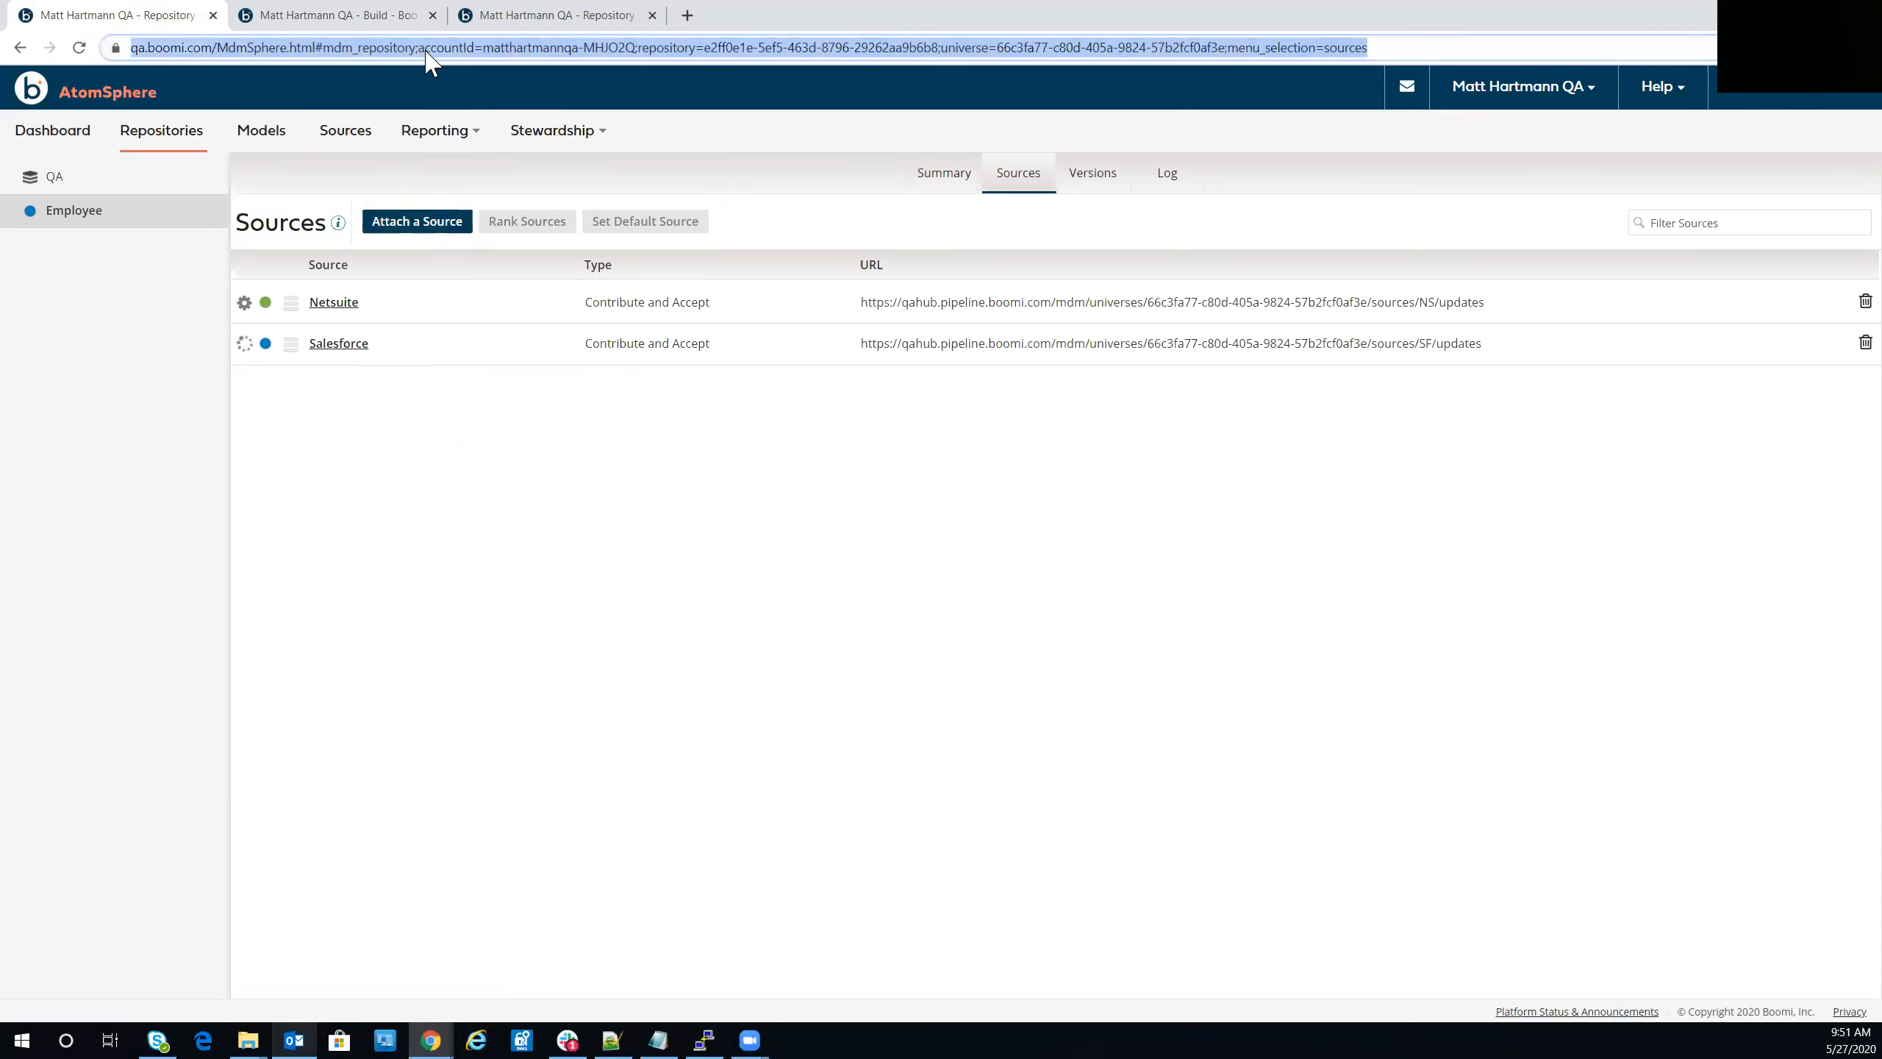
pyautogui.press('Return')
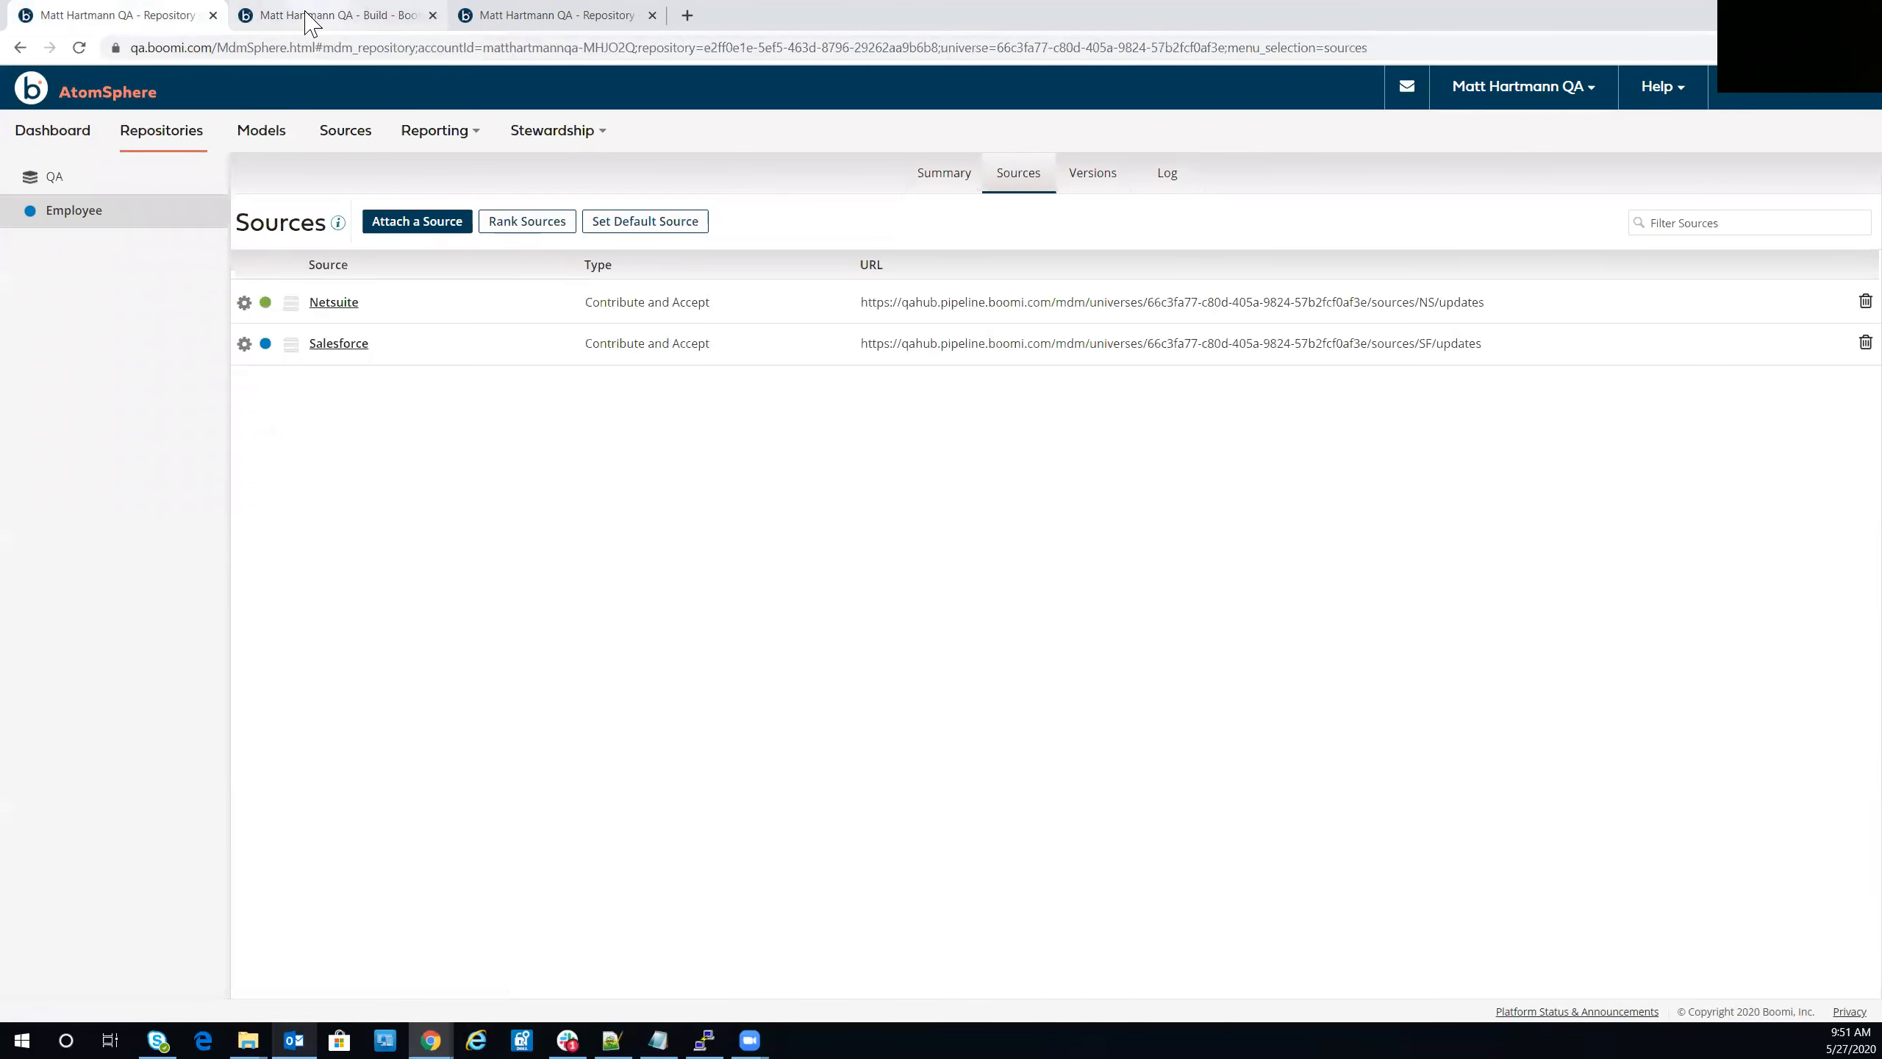
# Step: Start an import for the SF operation using New MDM Connection with SF as the source
pyautogui.click(309, 21)
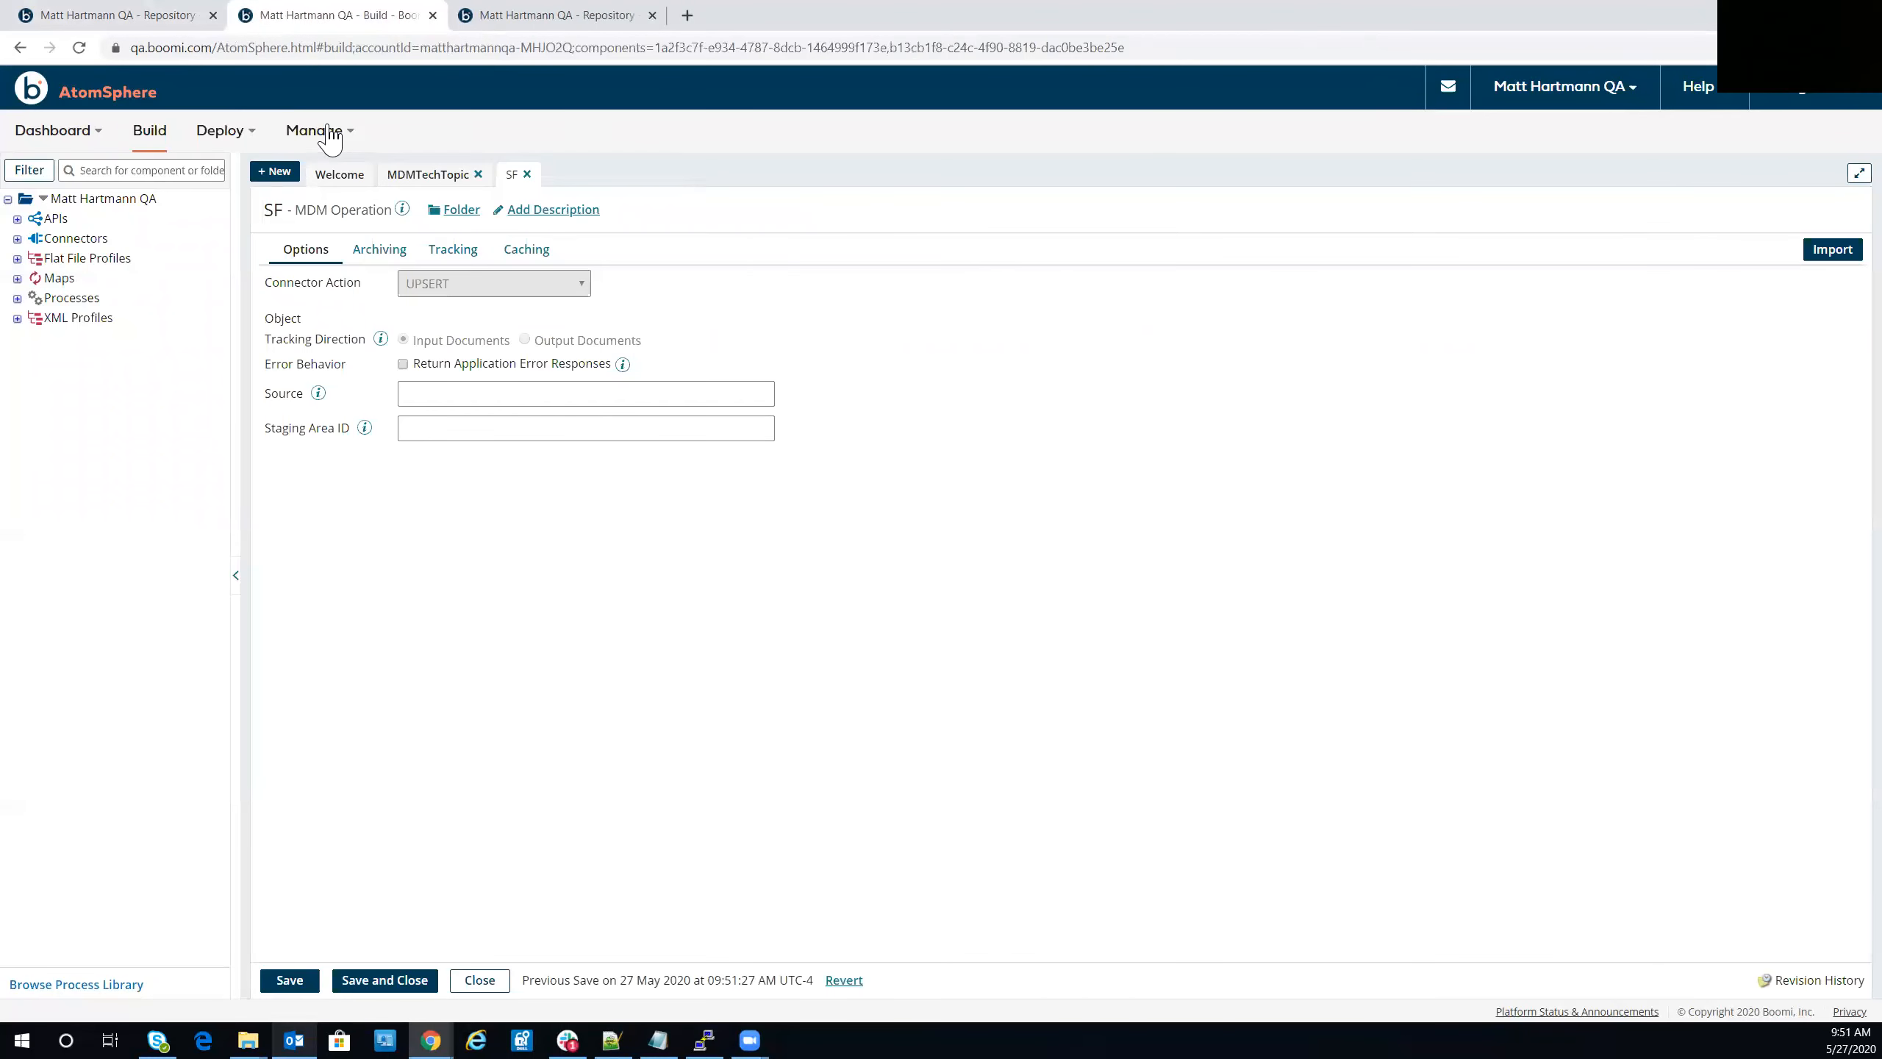
pyautogui.click(1832, 250)
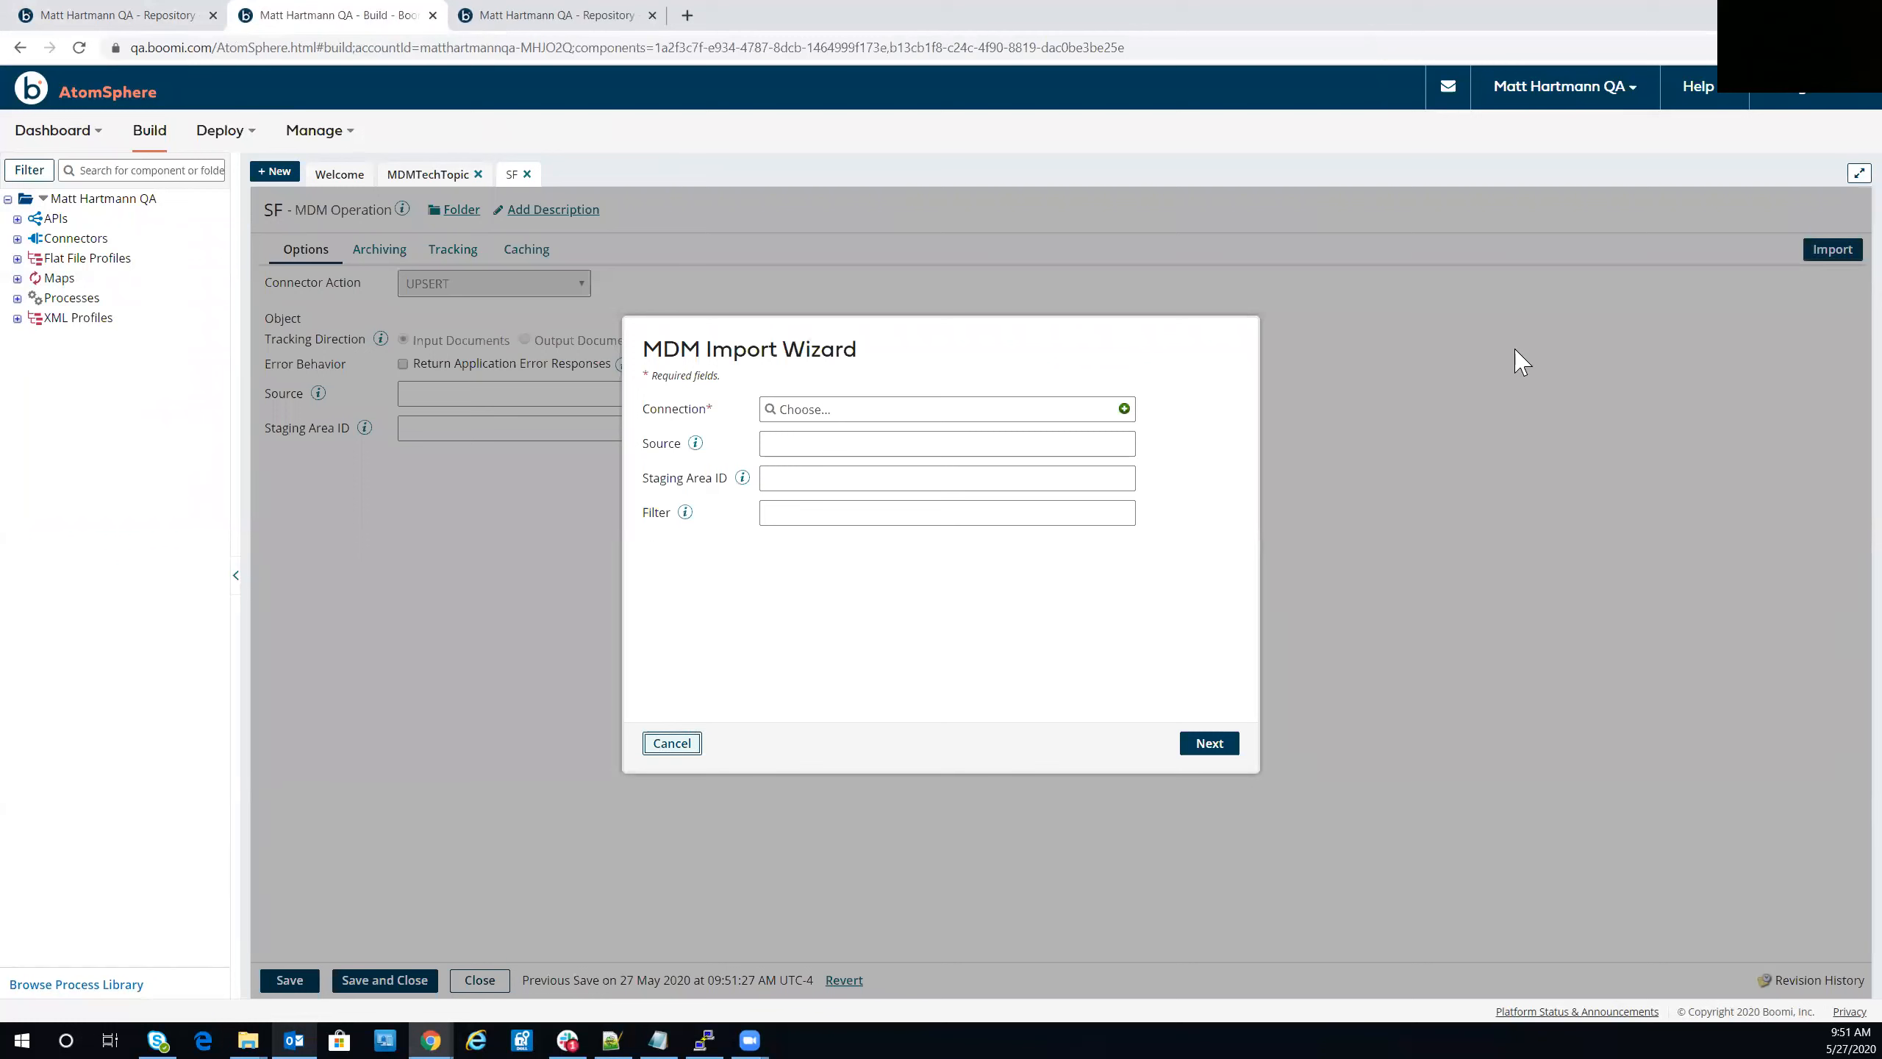
pyautogui.click(809, 413)
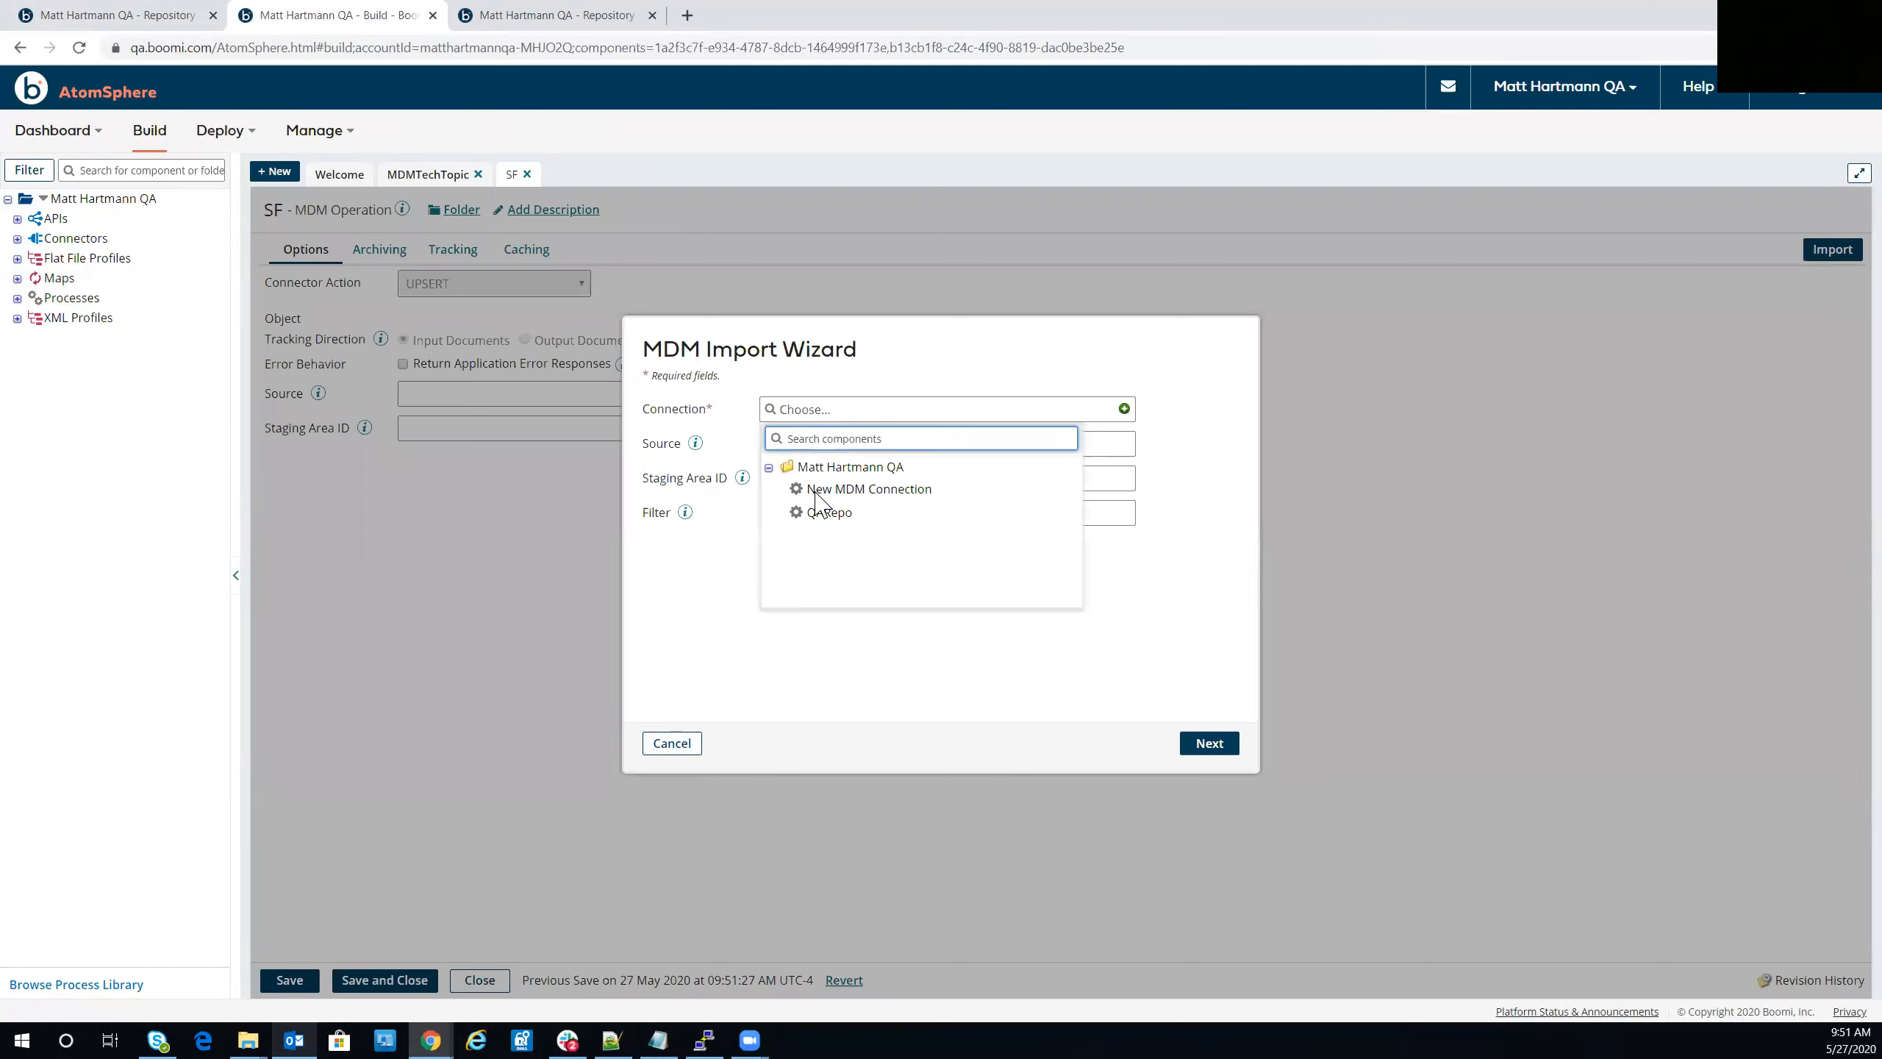
pyautogui.click(819, 491)
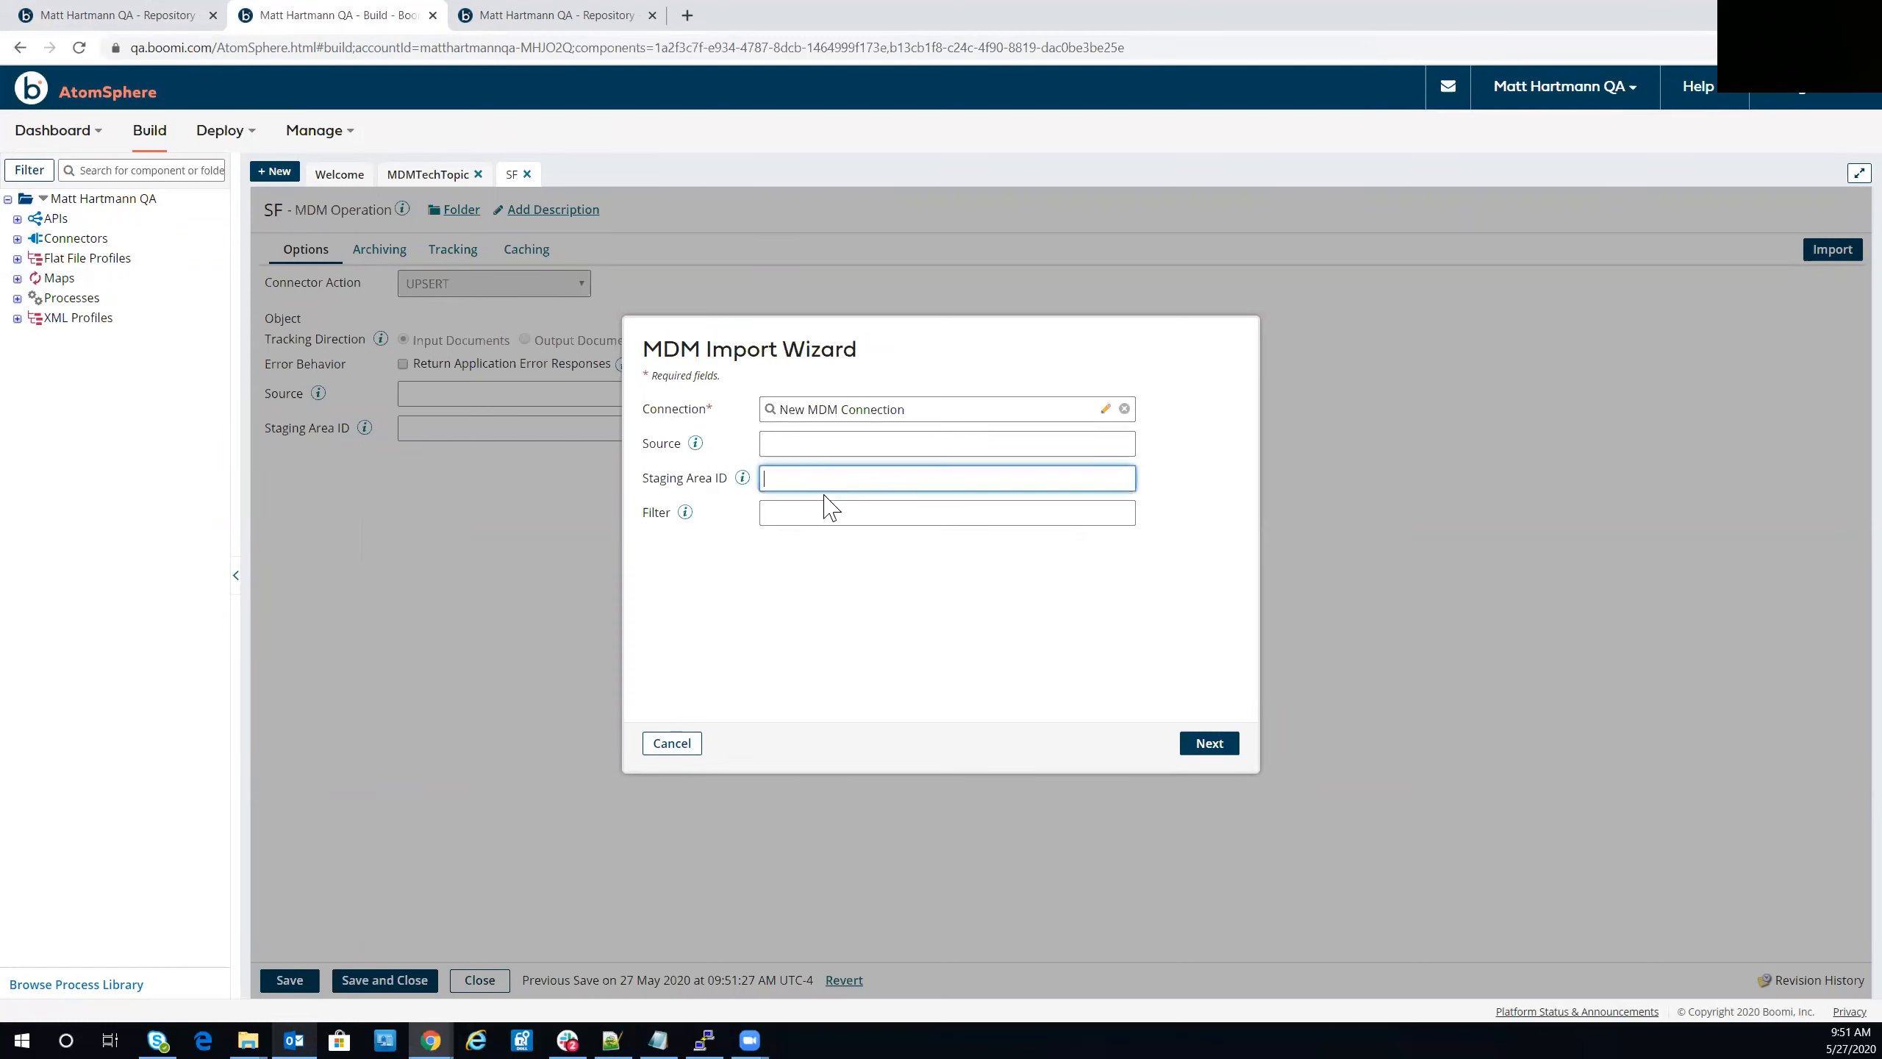
pyautogui.click(790, 443)
pyautogui.click(411, 174)
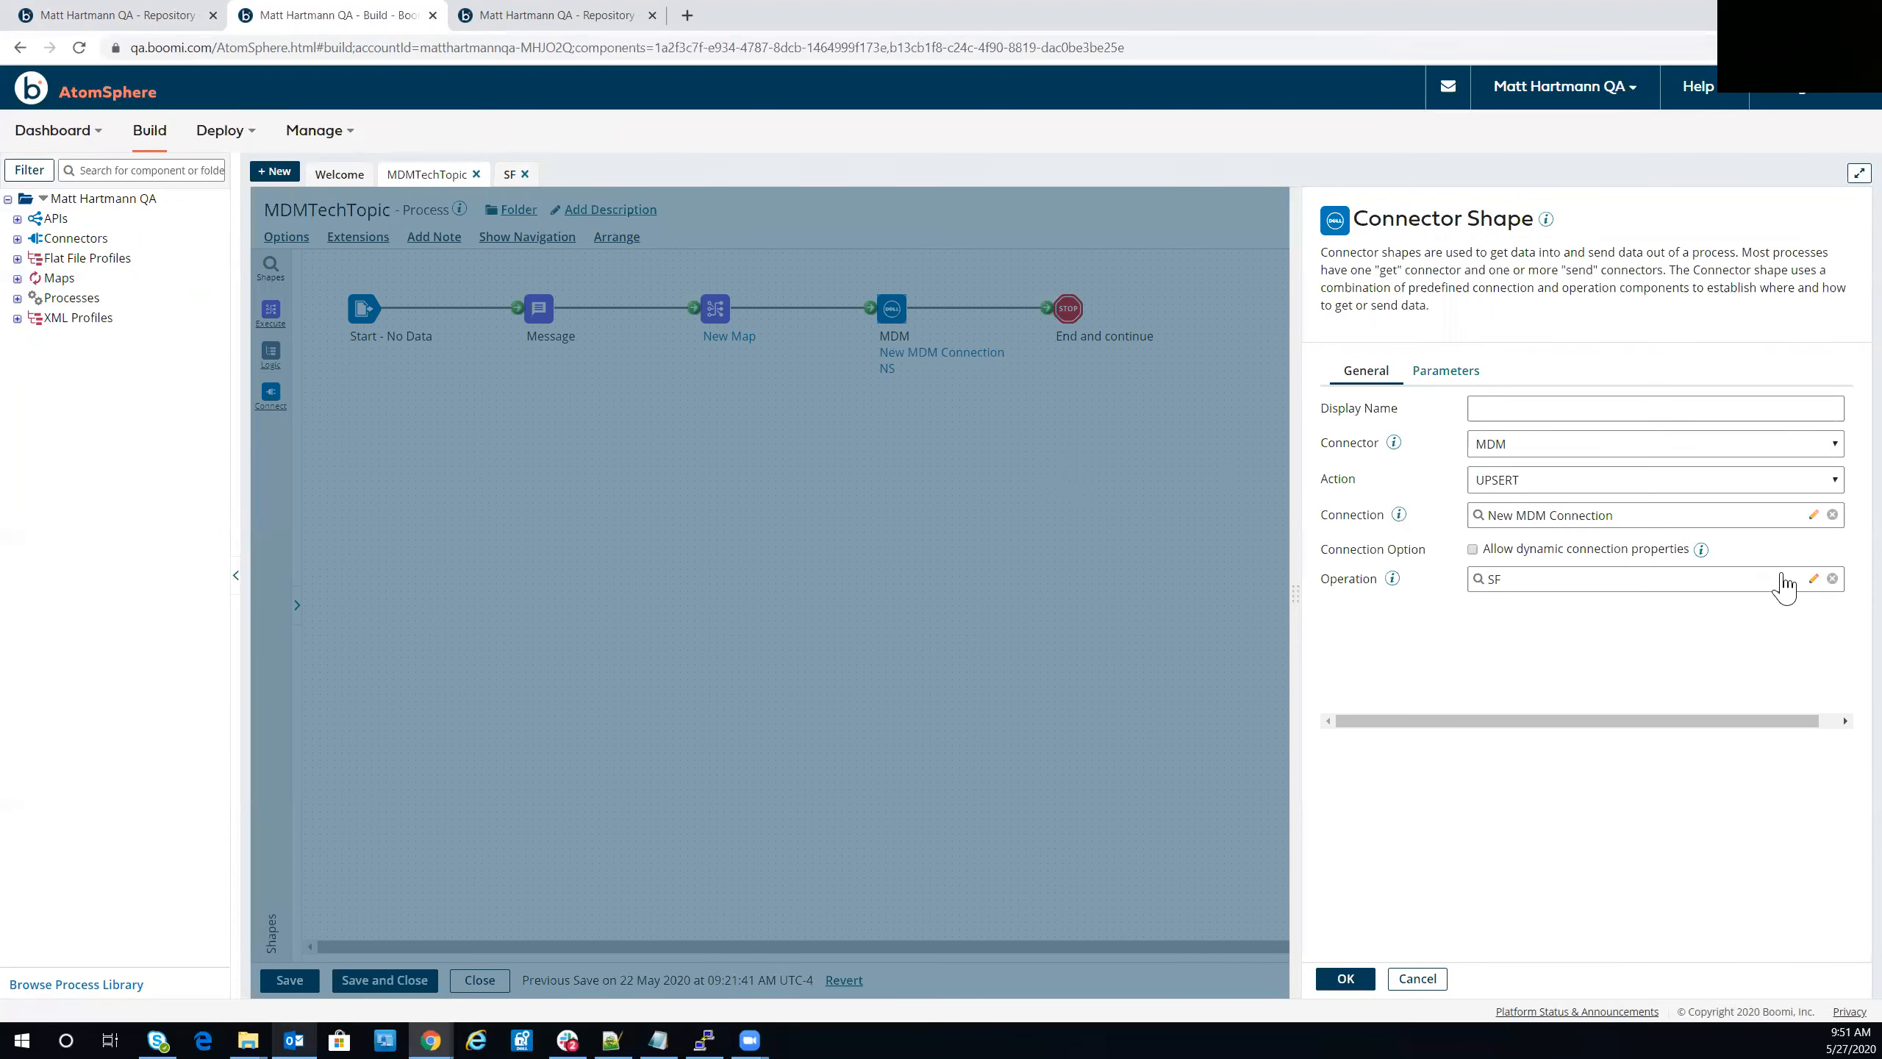
pyautogui.click(510, 174)
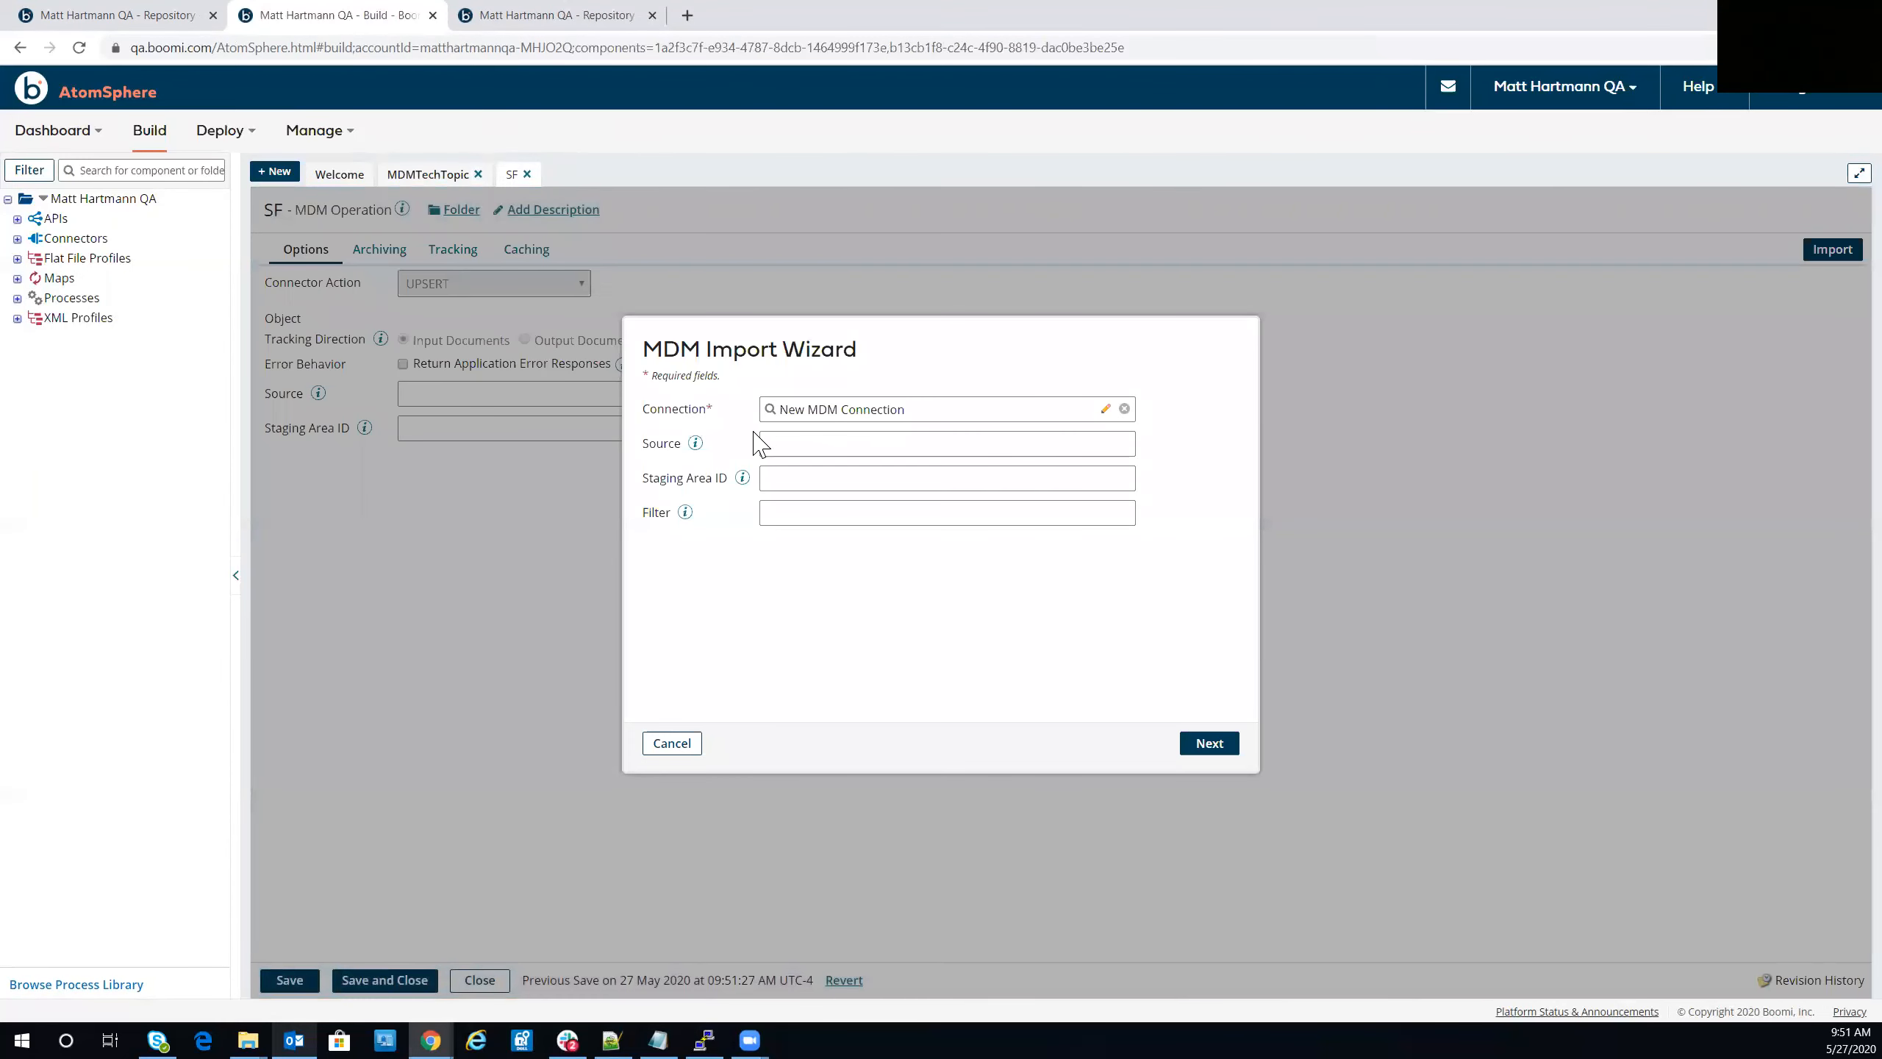
pyautogui.click(781, 441)
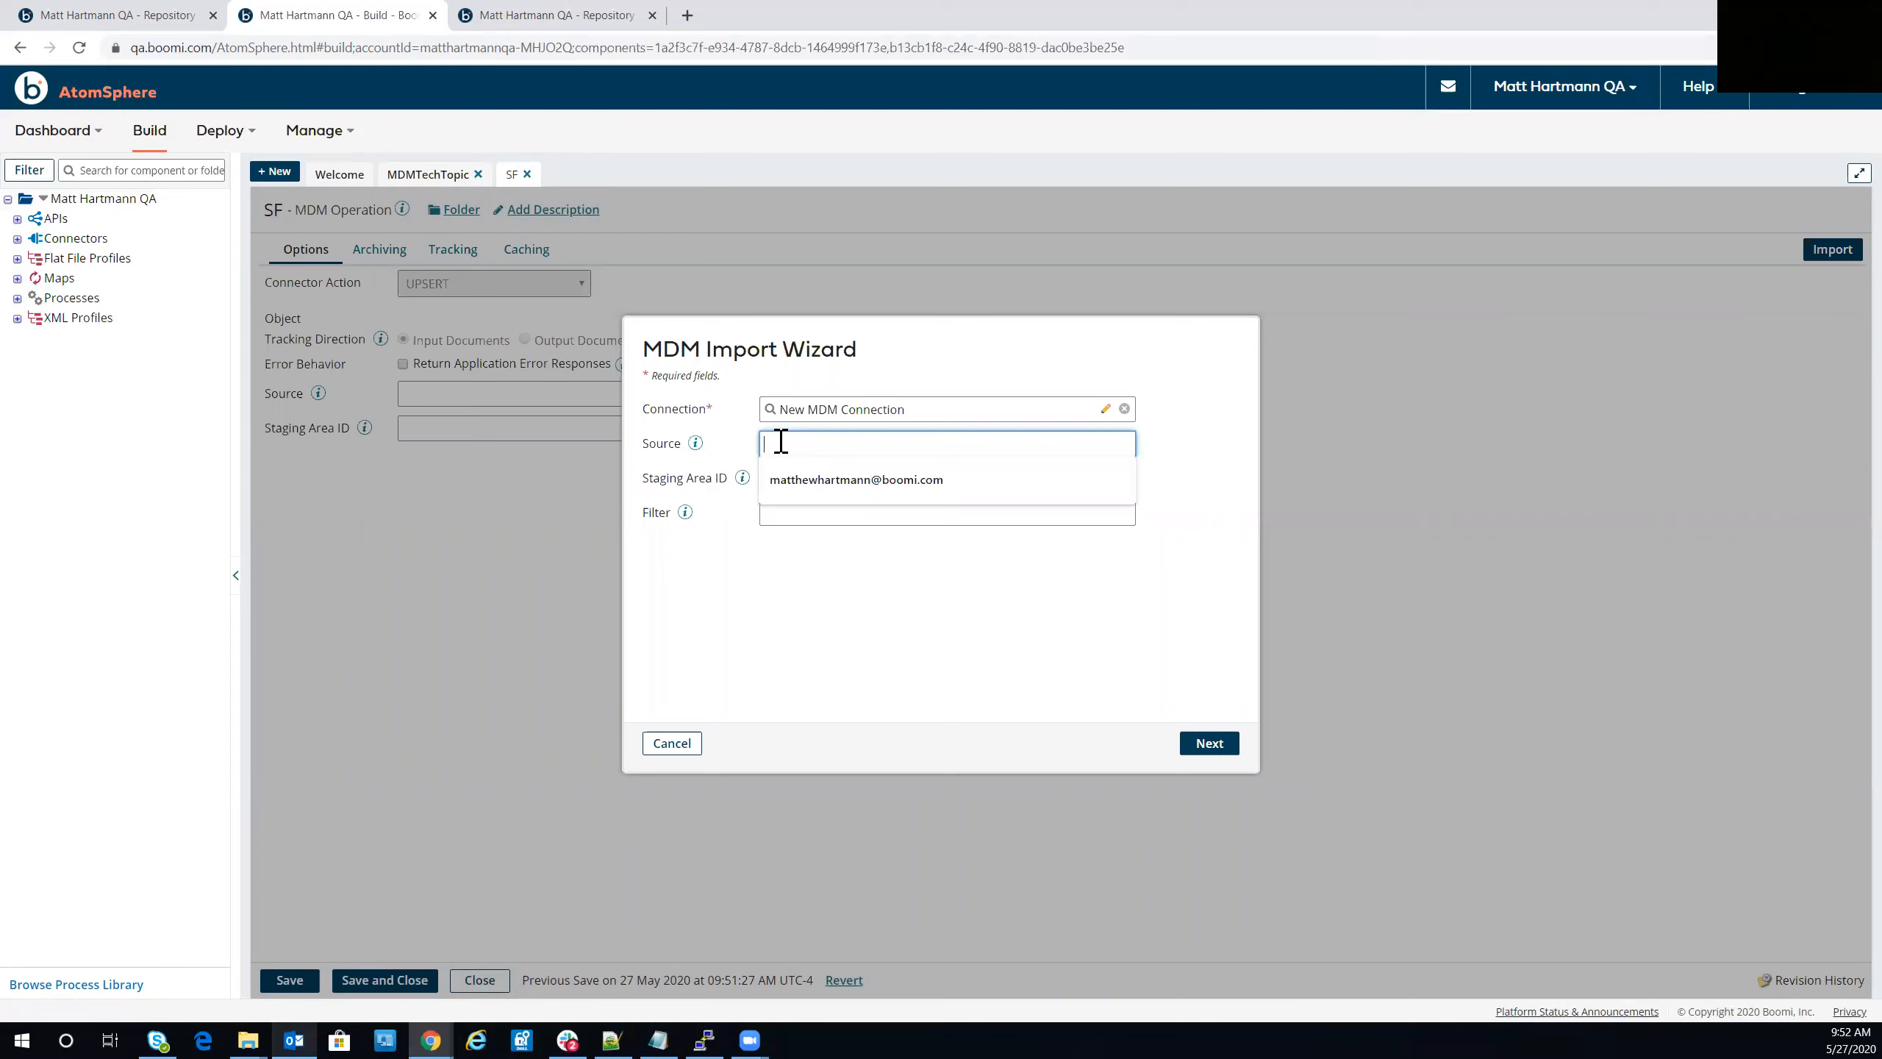
pyautogui.write('SF')
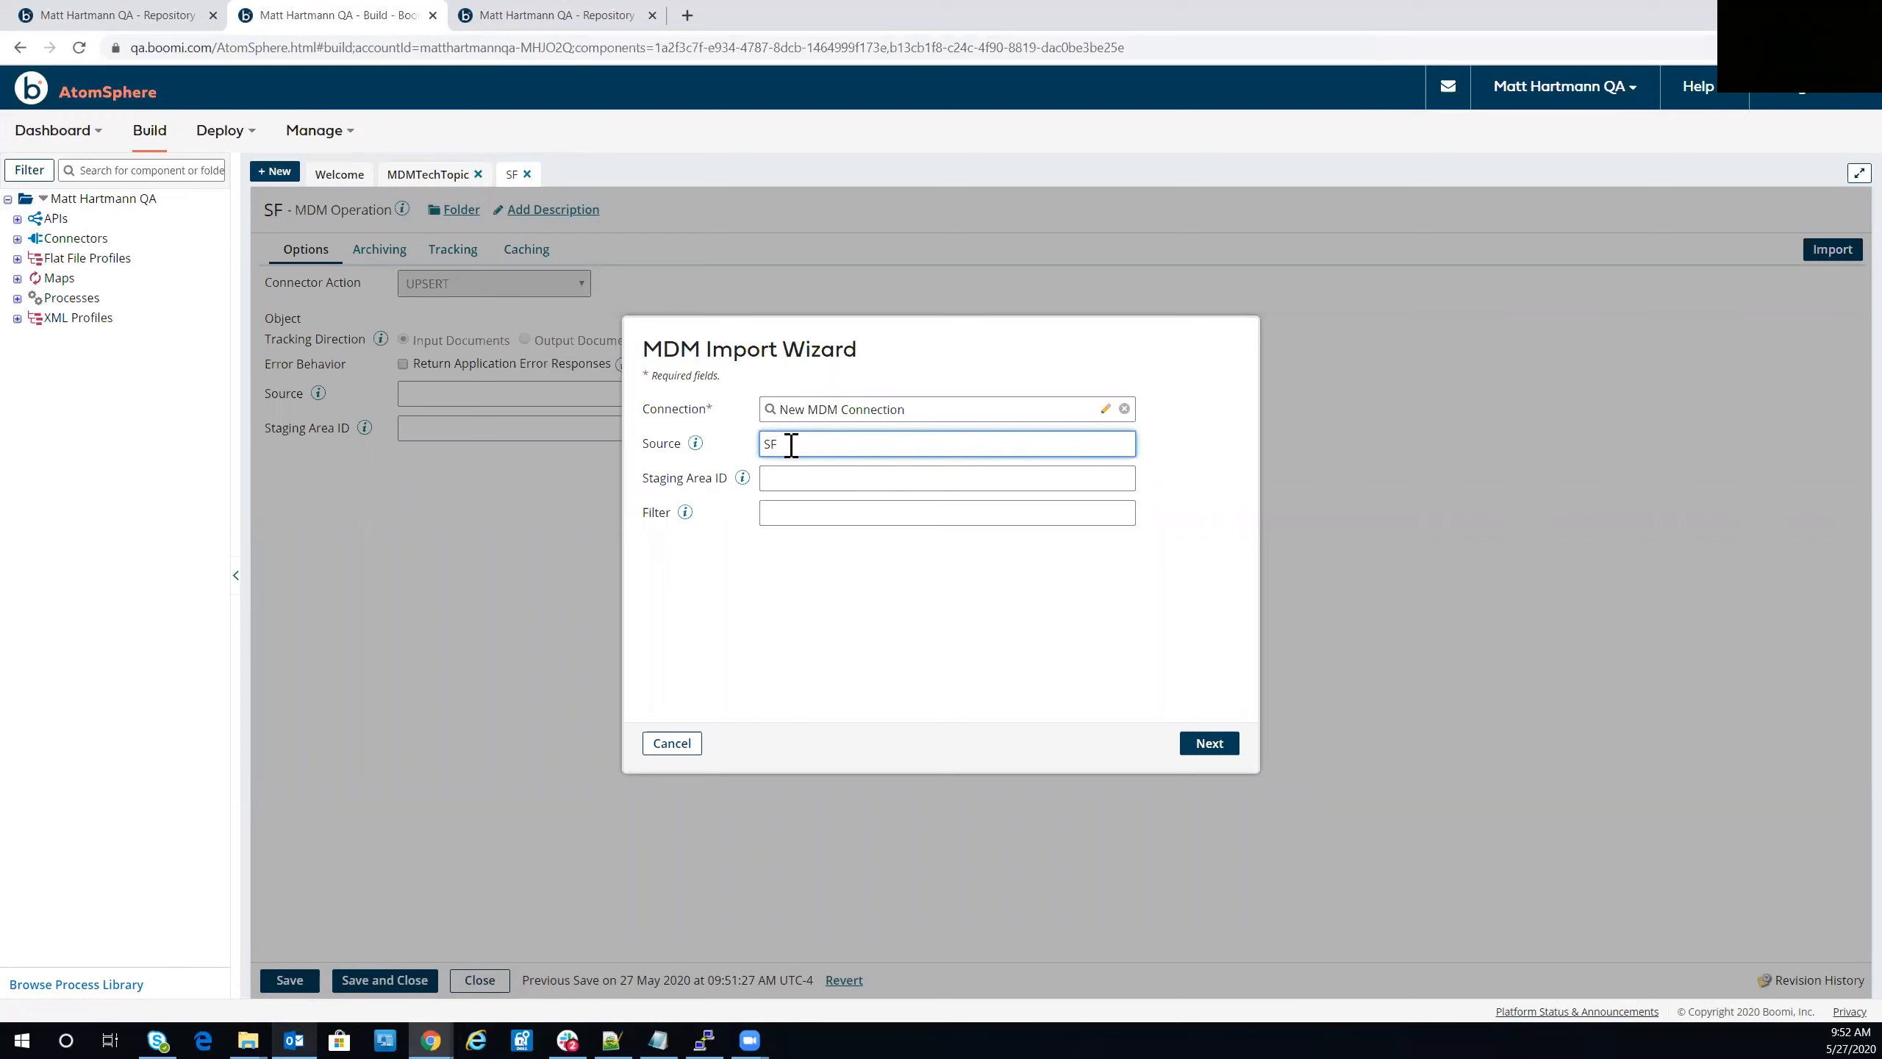
# Step: Load the employee object type and its request profile in the MDM import
pyautogui.click(1209, 744)
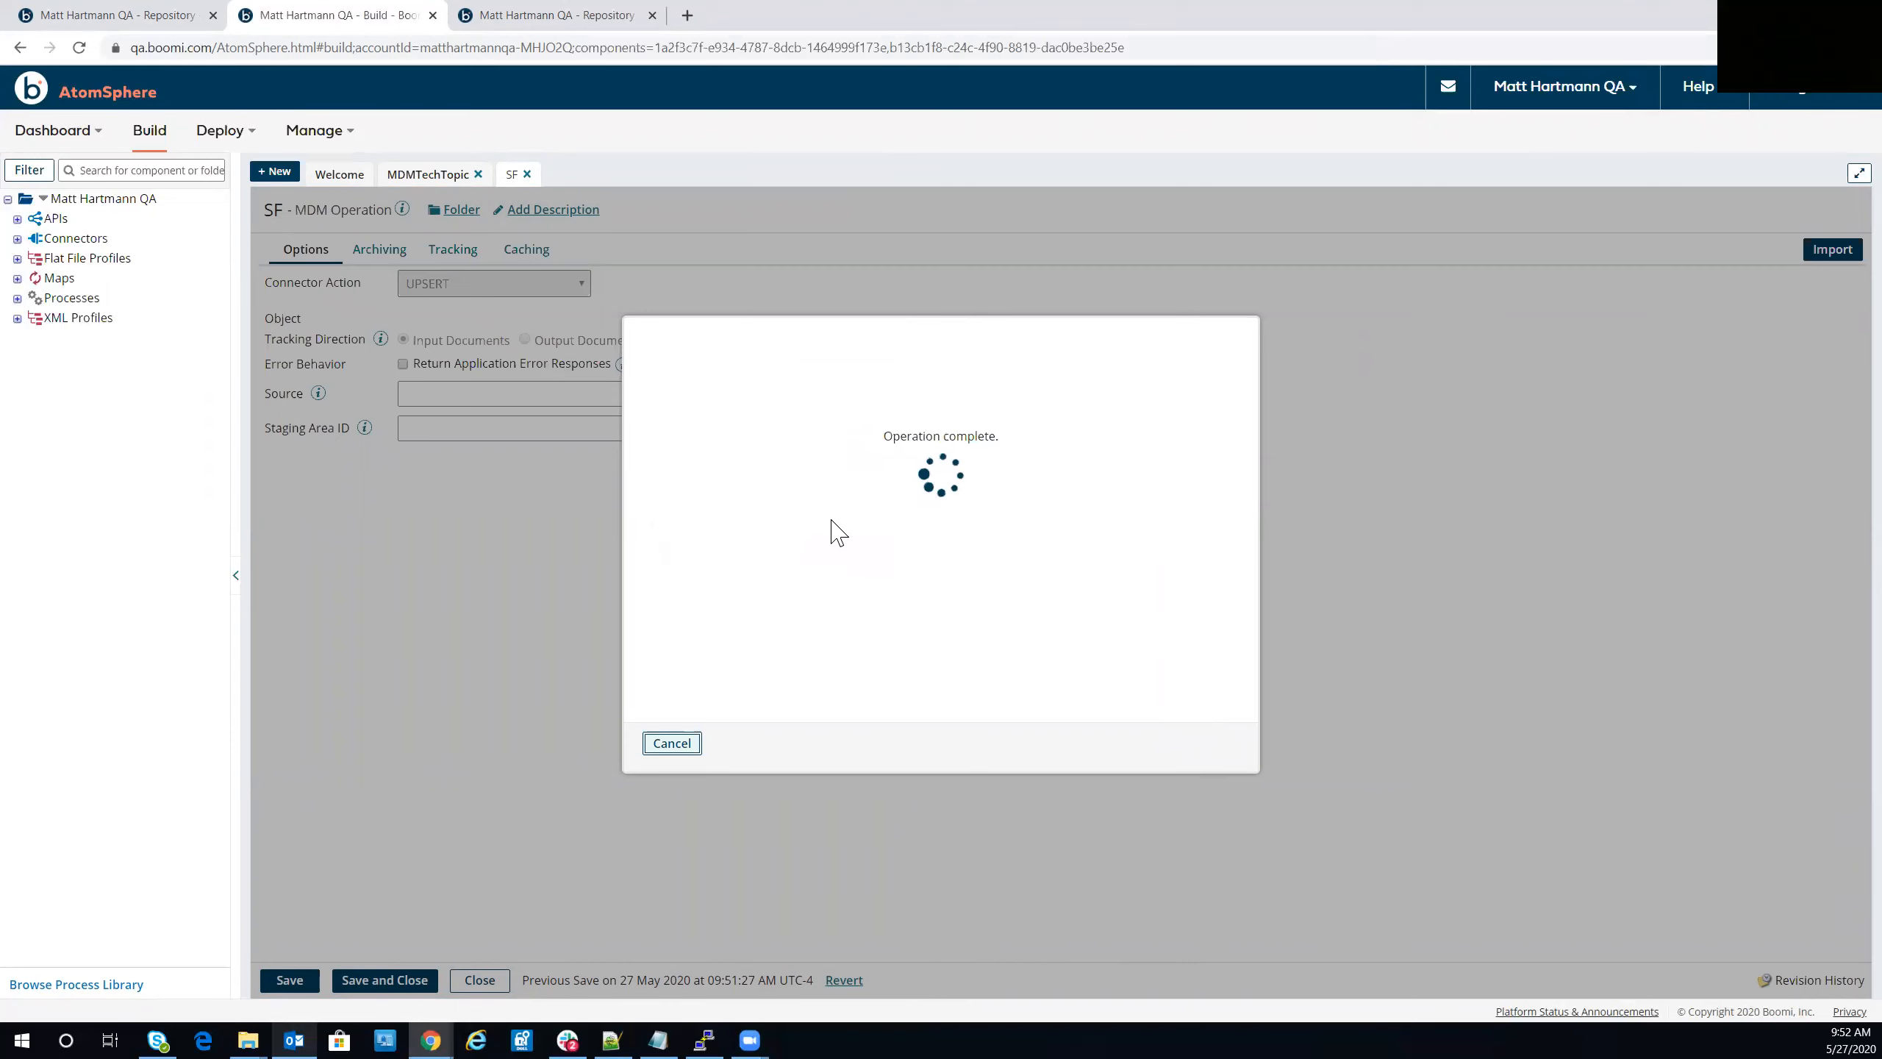
pyautogui.click(785, 416)
pyautogui.click(786, 422)
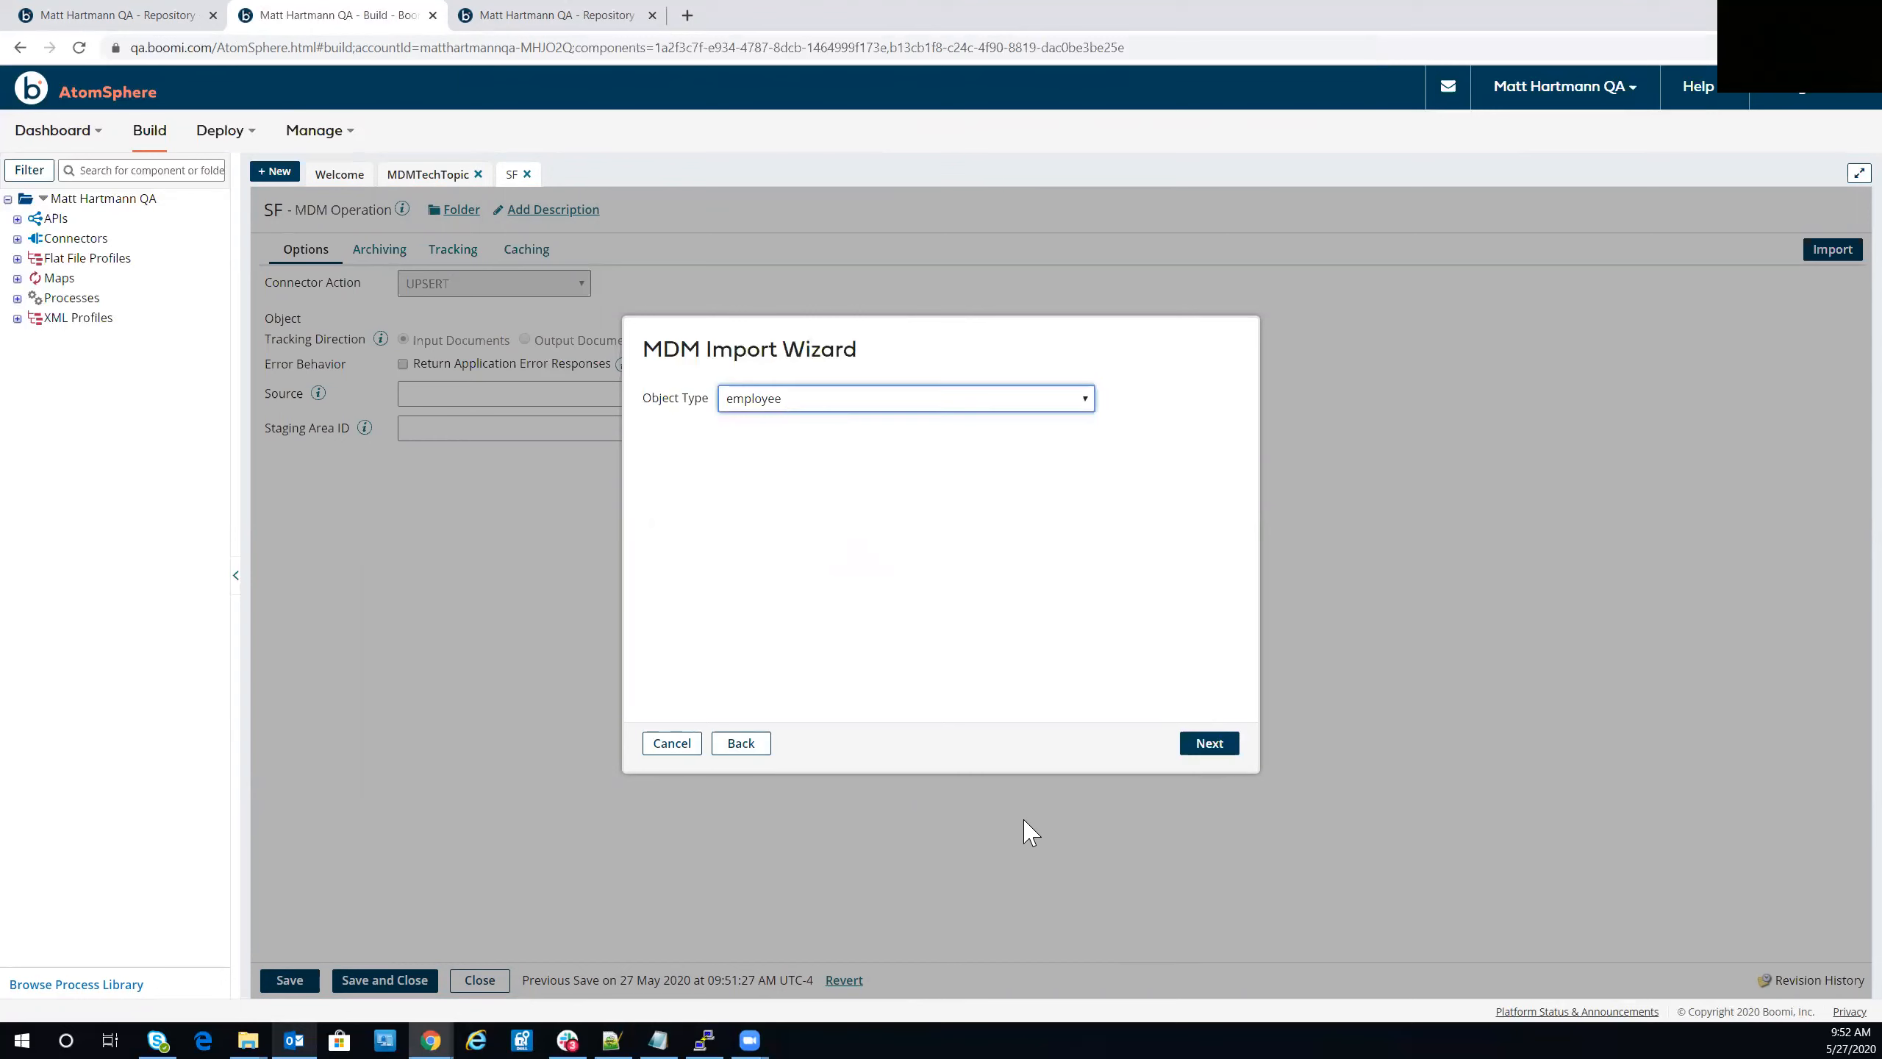
pyautogui.click(1209, 745)
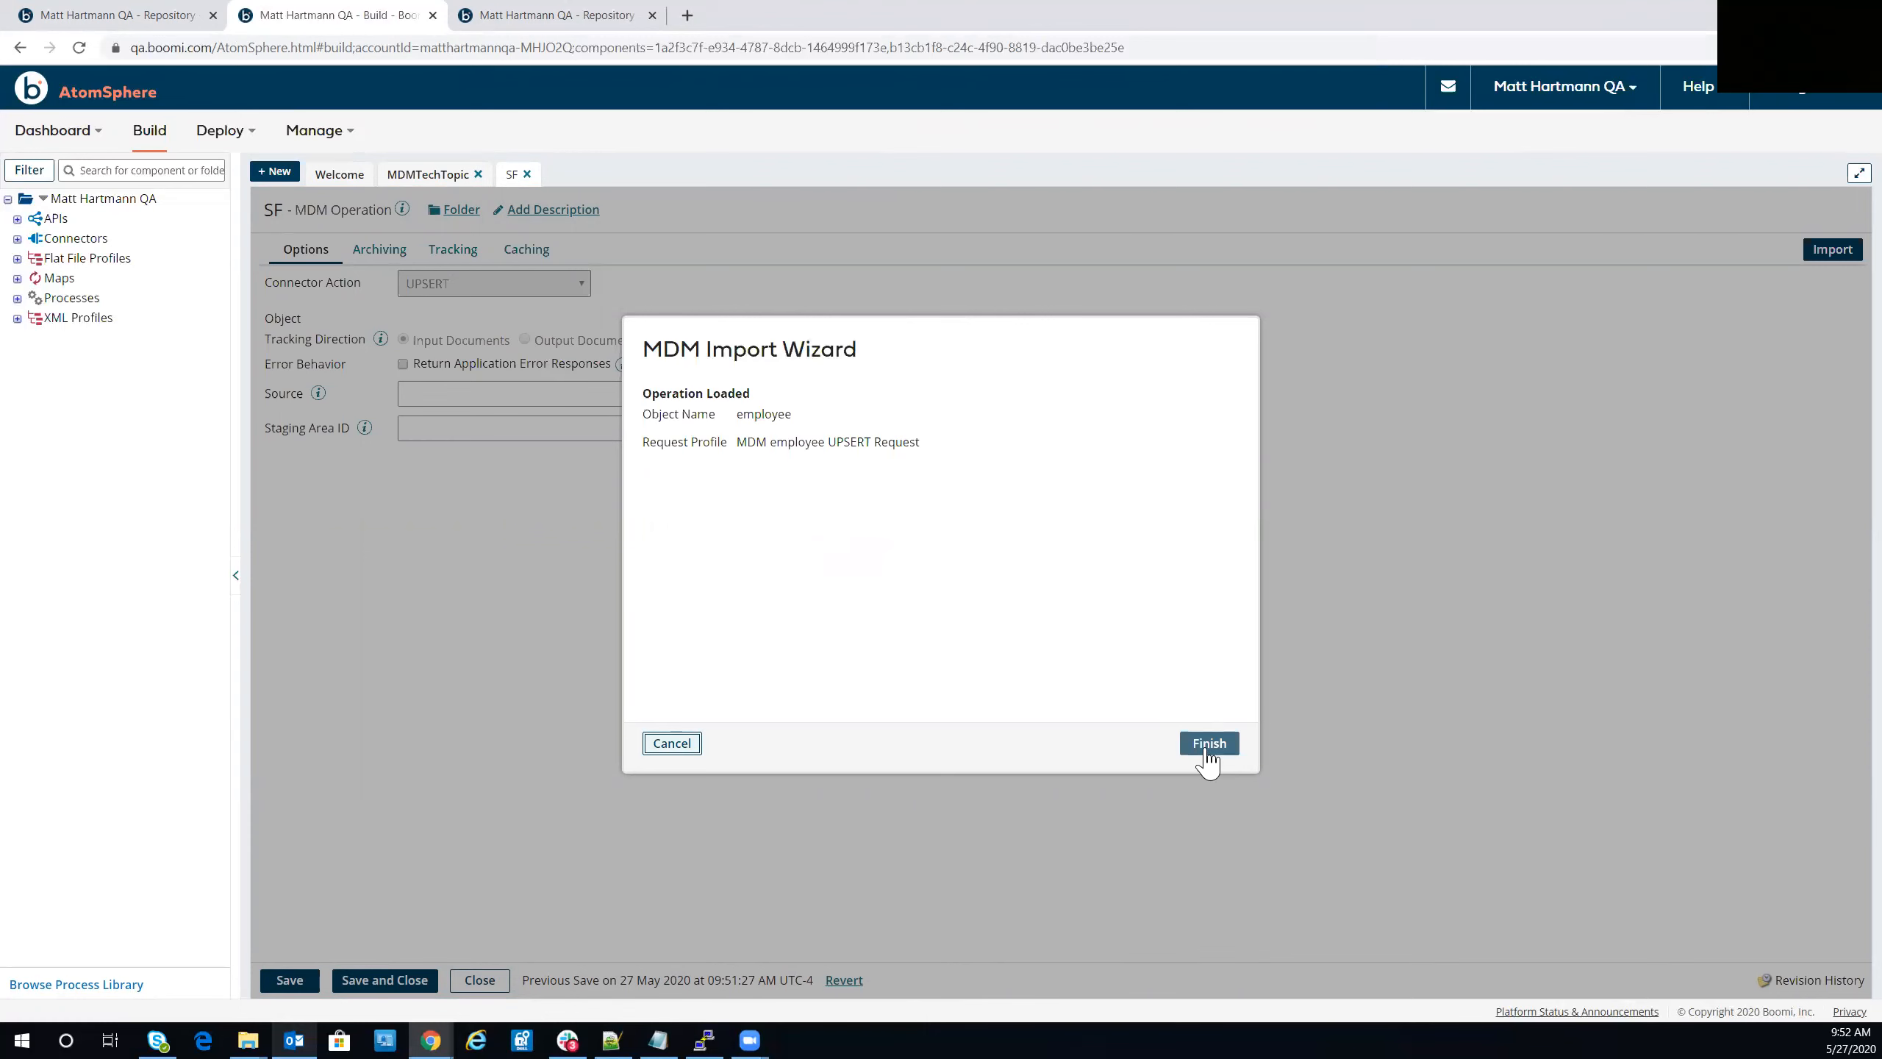
# Step: Finish the MDM import for the employee object and save both the SF operation and the MDMTechTopic process
pyautogui.click(1215, 745)
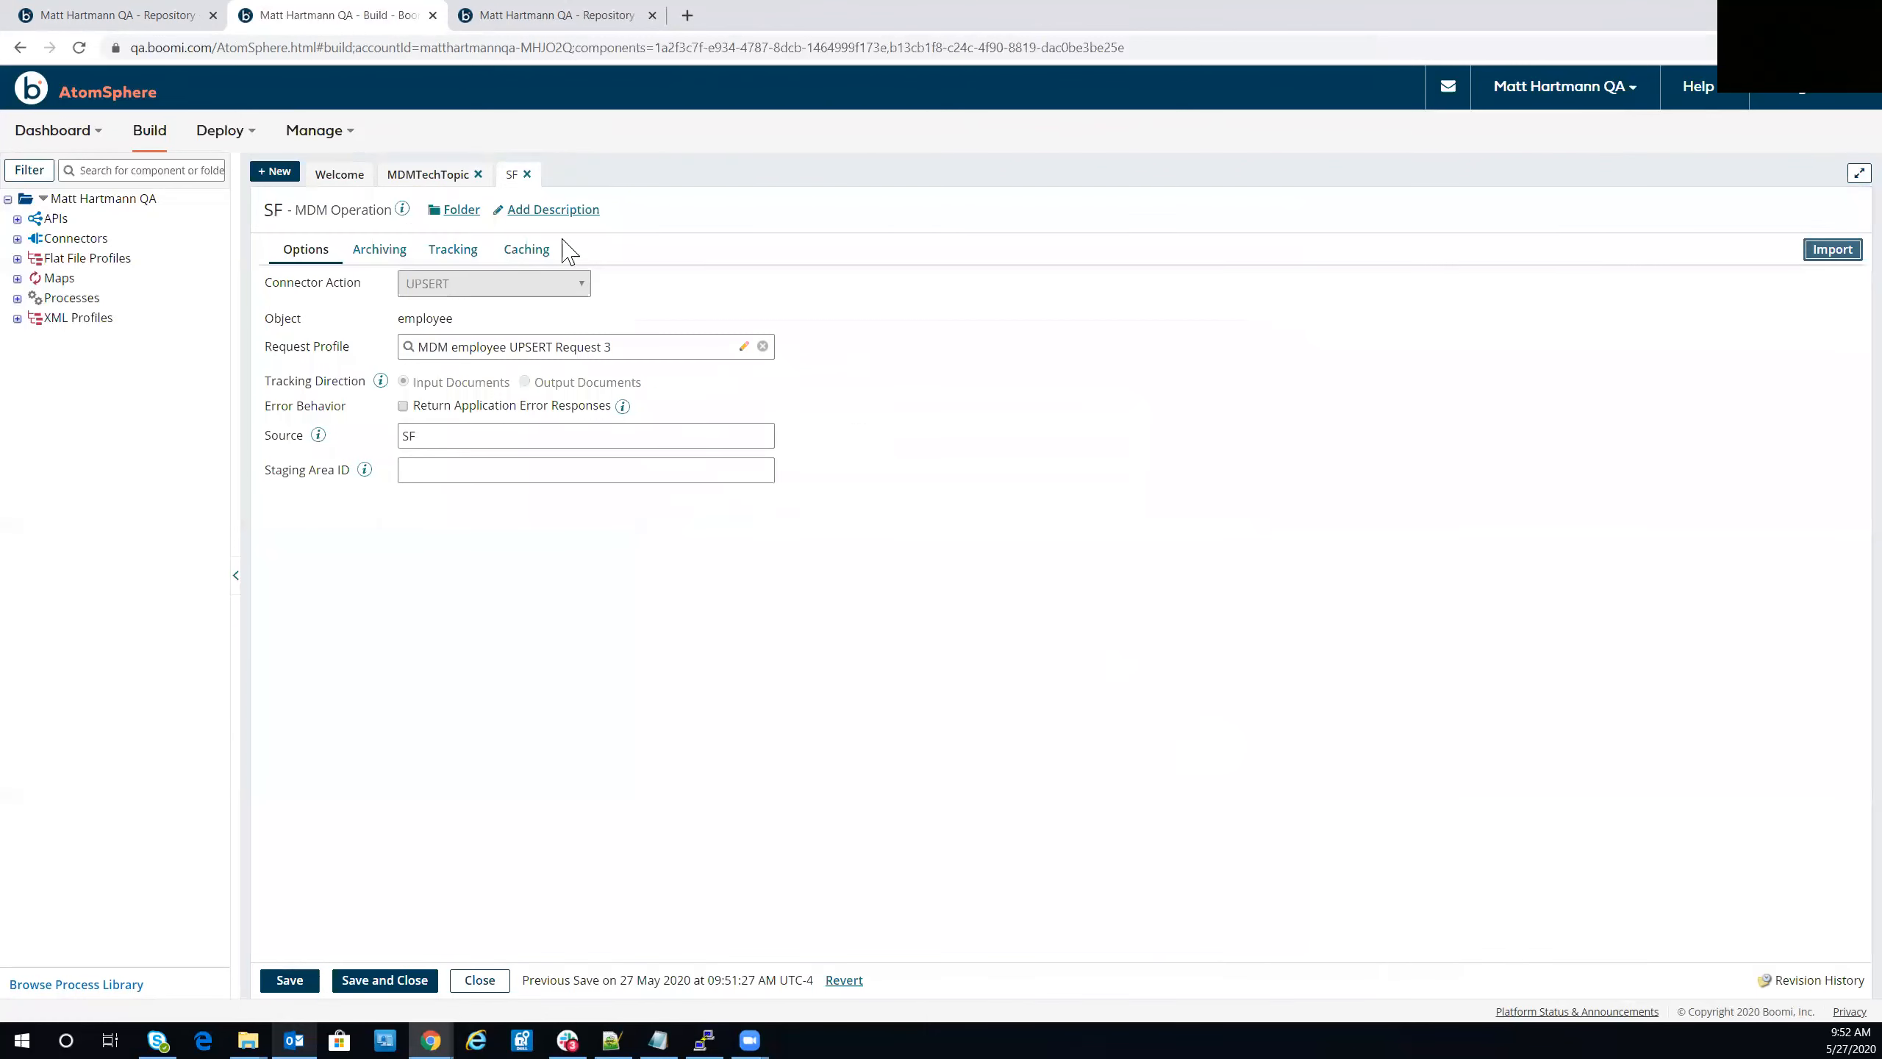
pyautogui.click(314, 984)
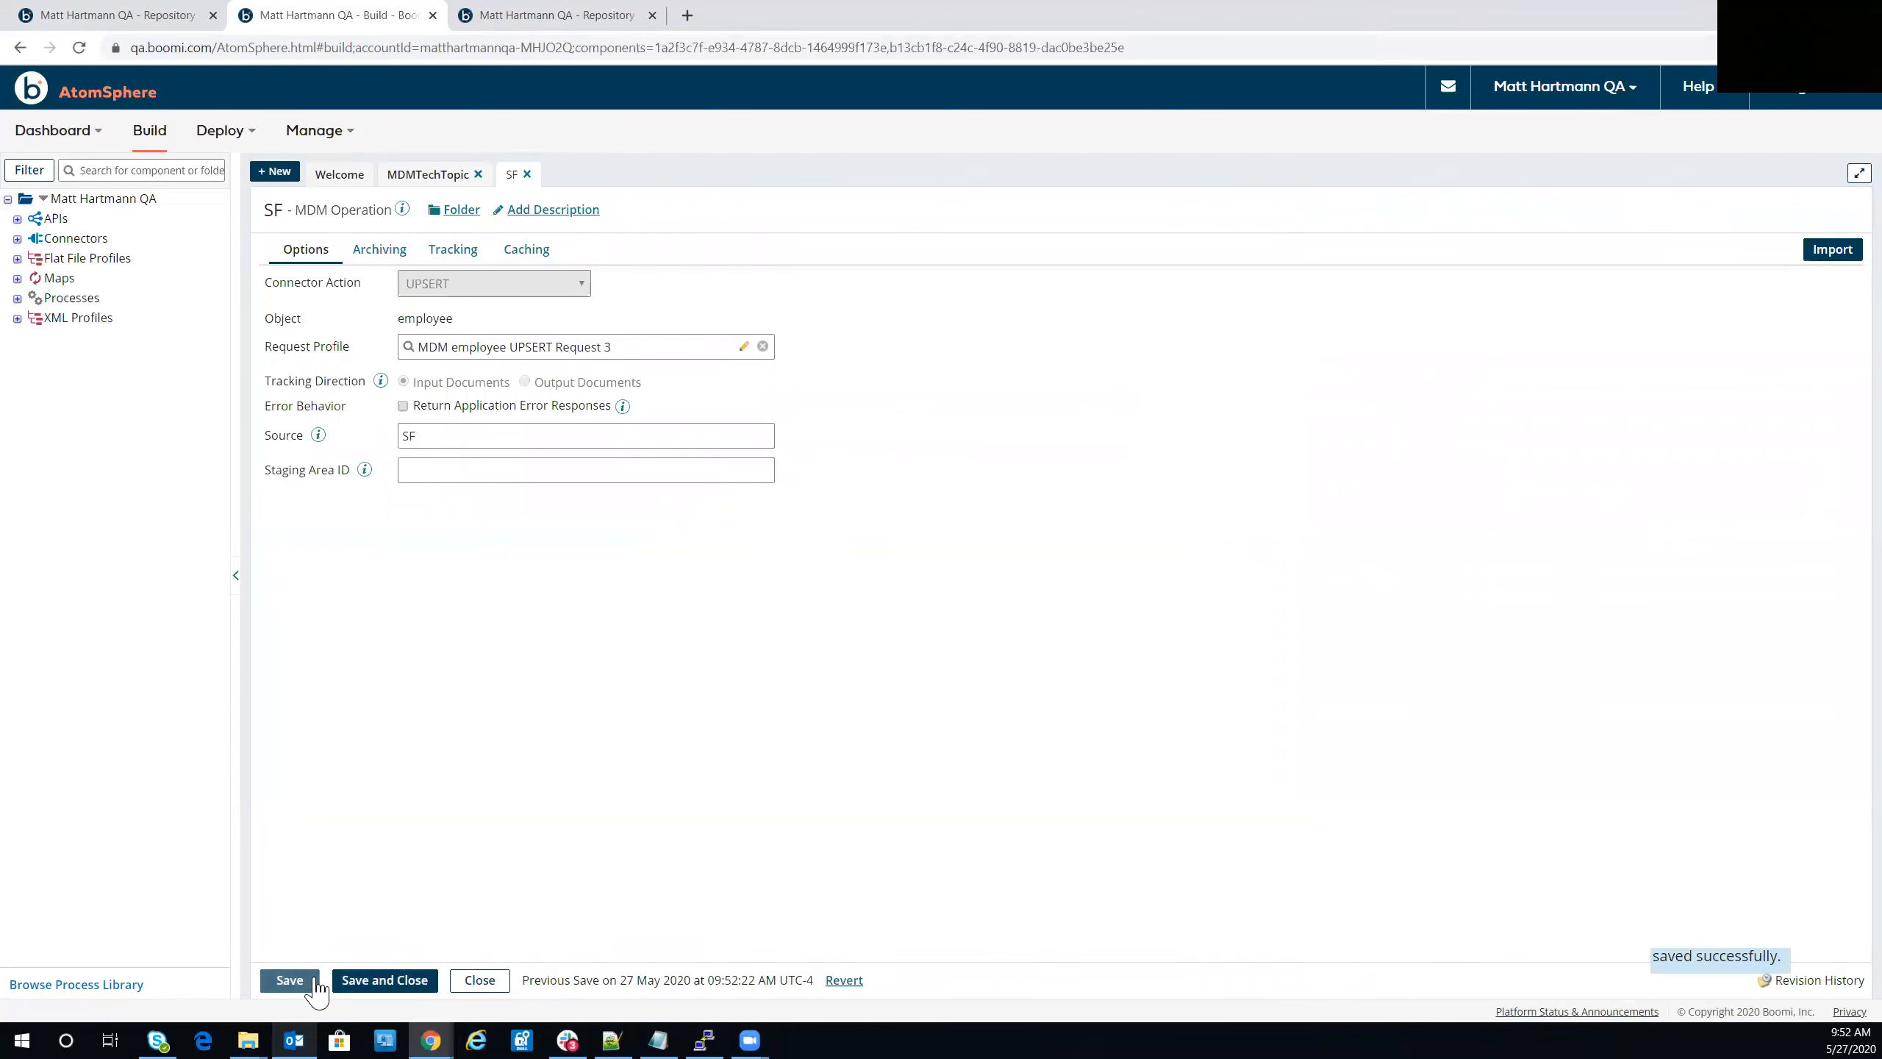
pyautogui.click(361, 980)
pyautogui.click(1342, 977)
pyautogui.click(290, 979)
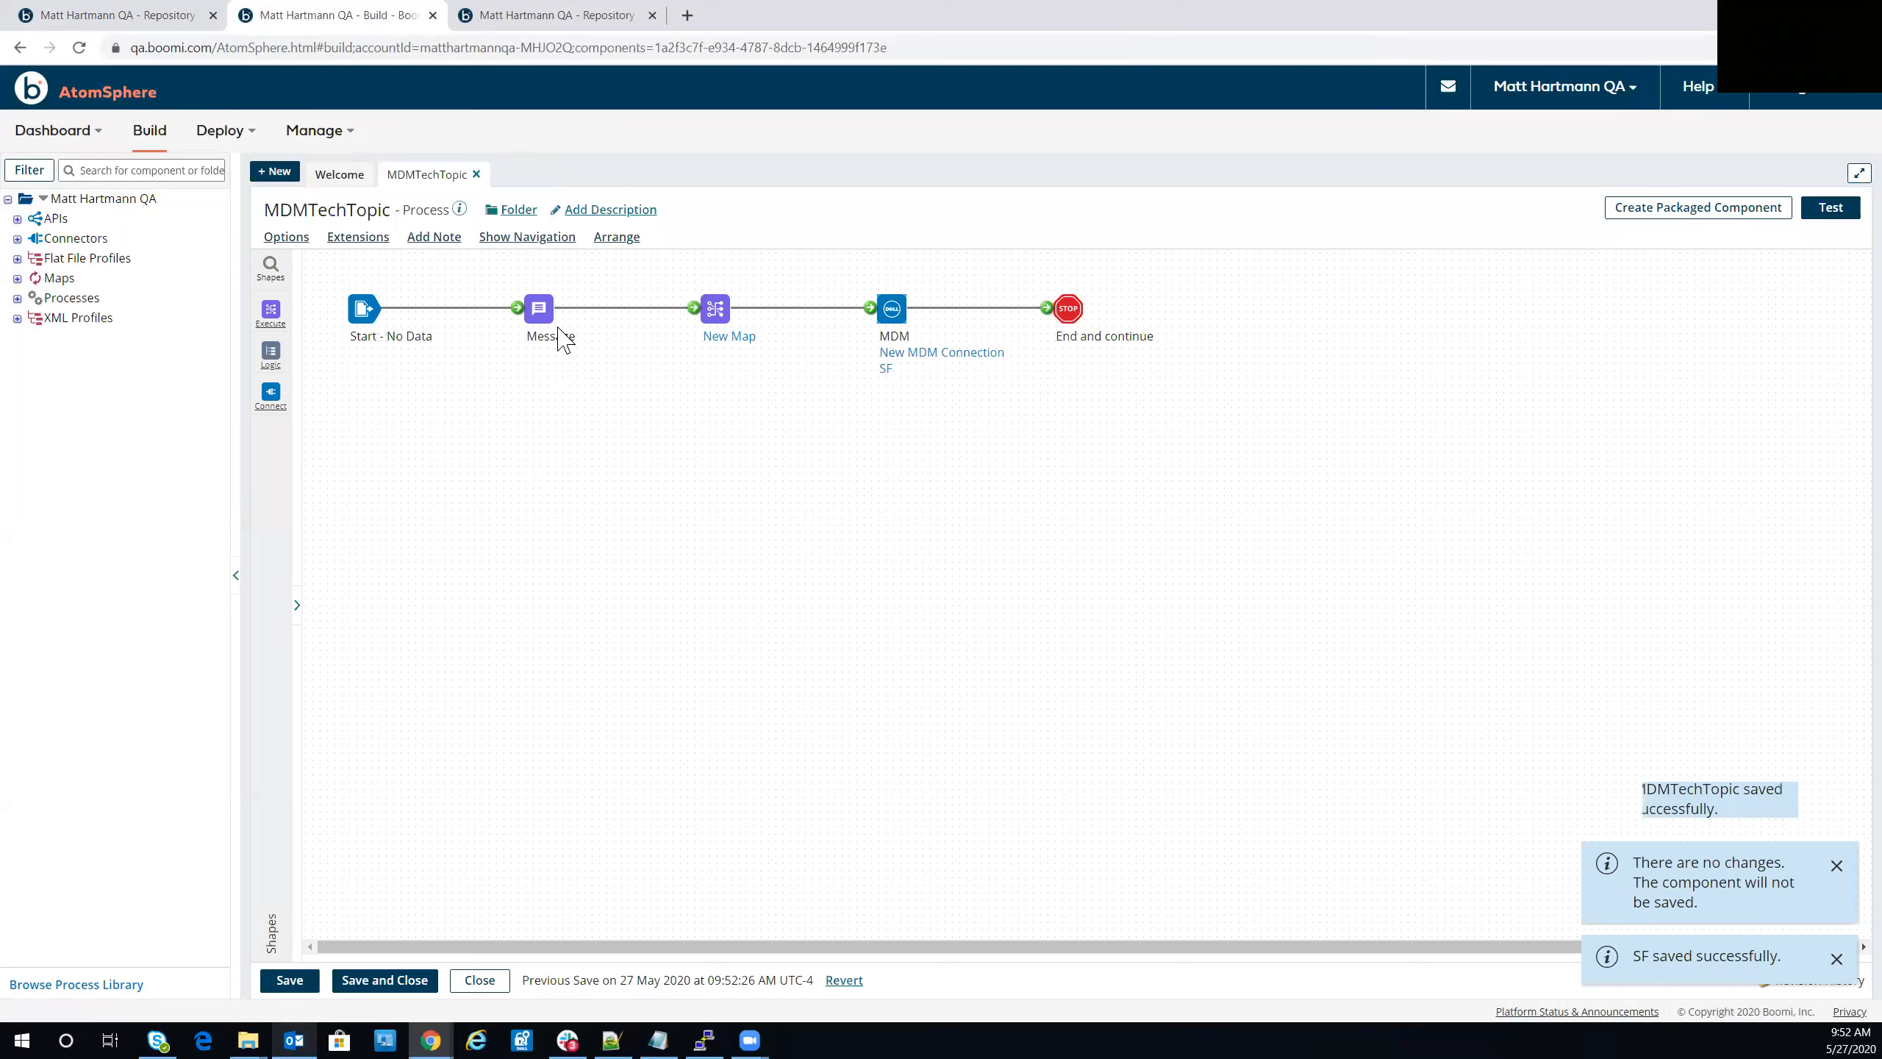
# Step: Change the record ID in the Message shape's text to 6 and enter a different SSN
pyautogui.click(539, 307)
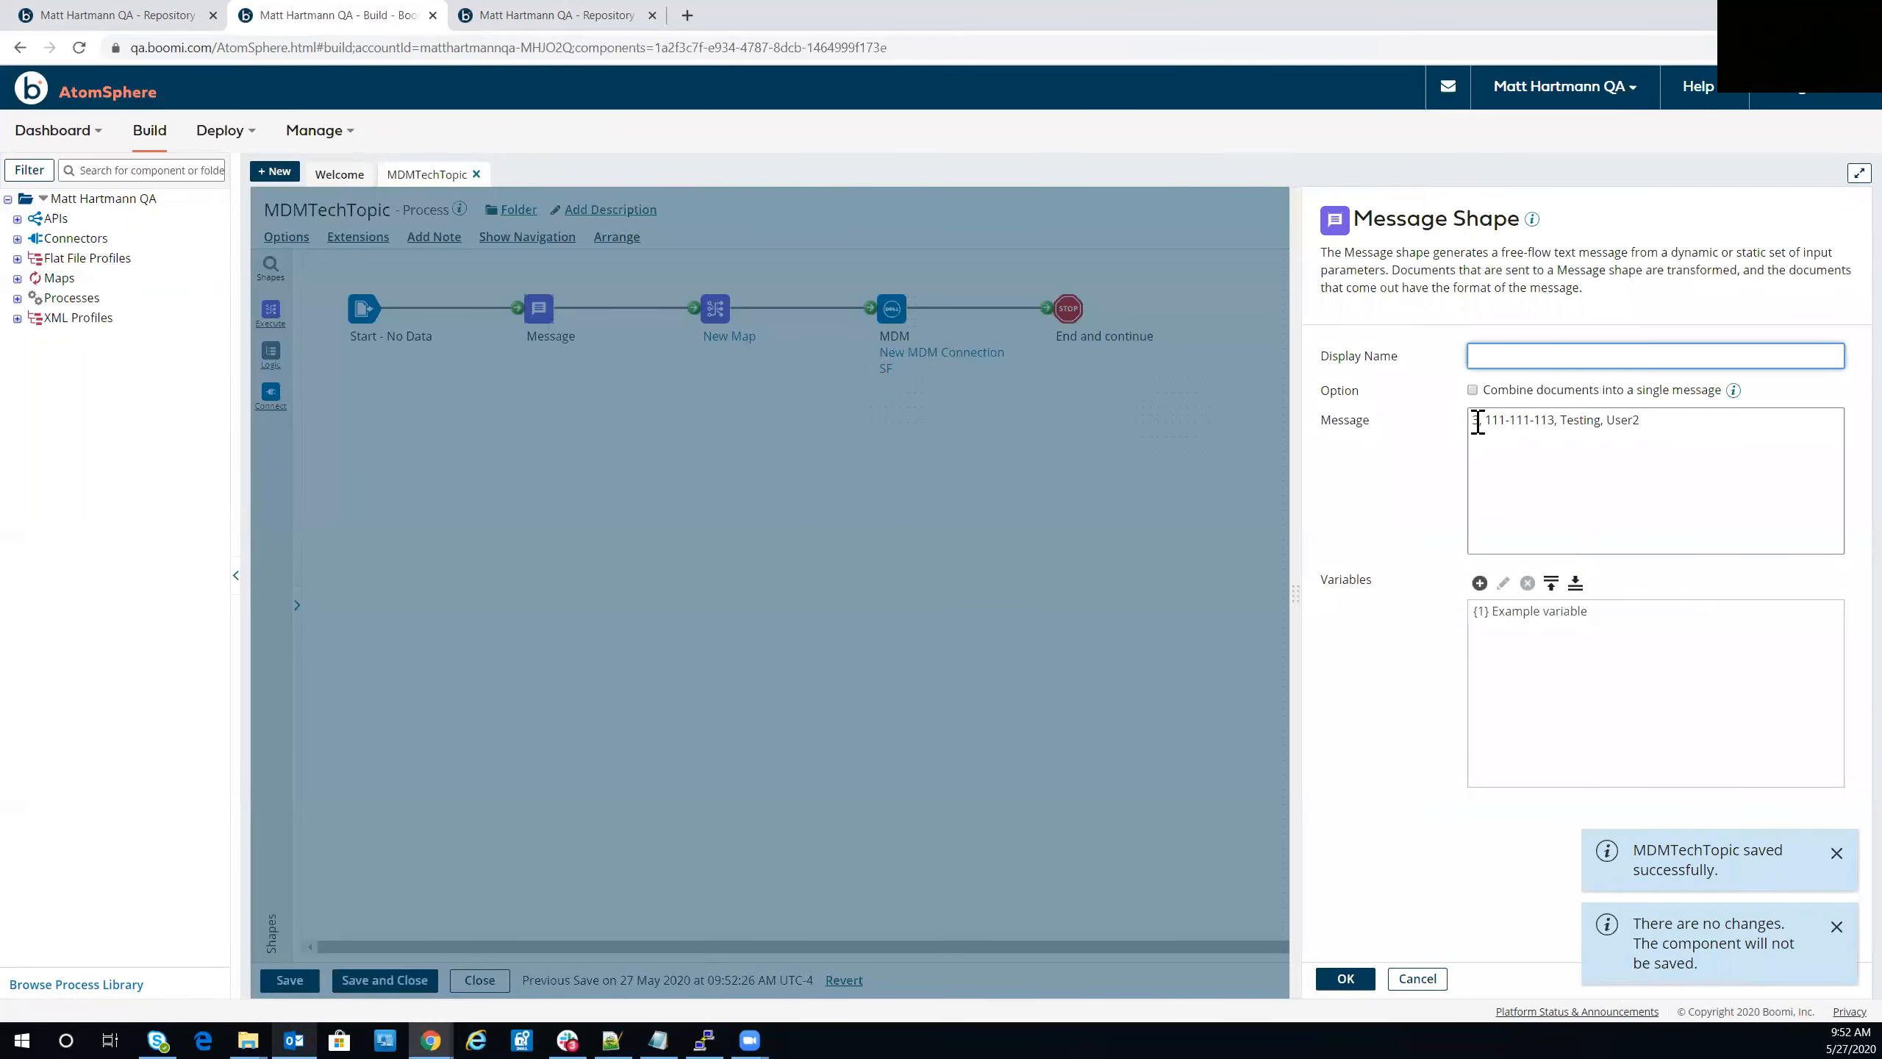
pyautogui.click(1477, 421)
pyautogui.press('BackSpace')
pyautogui.write('6')
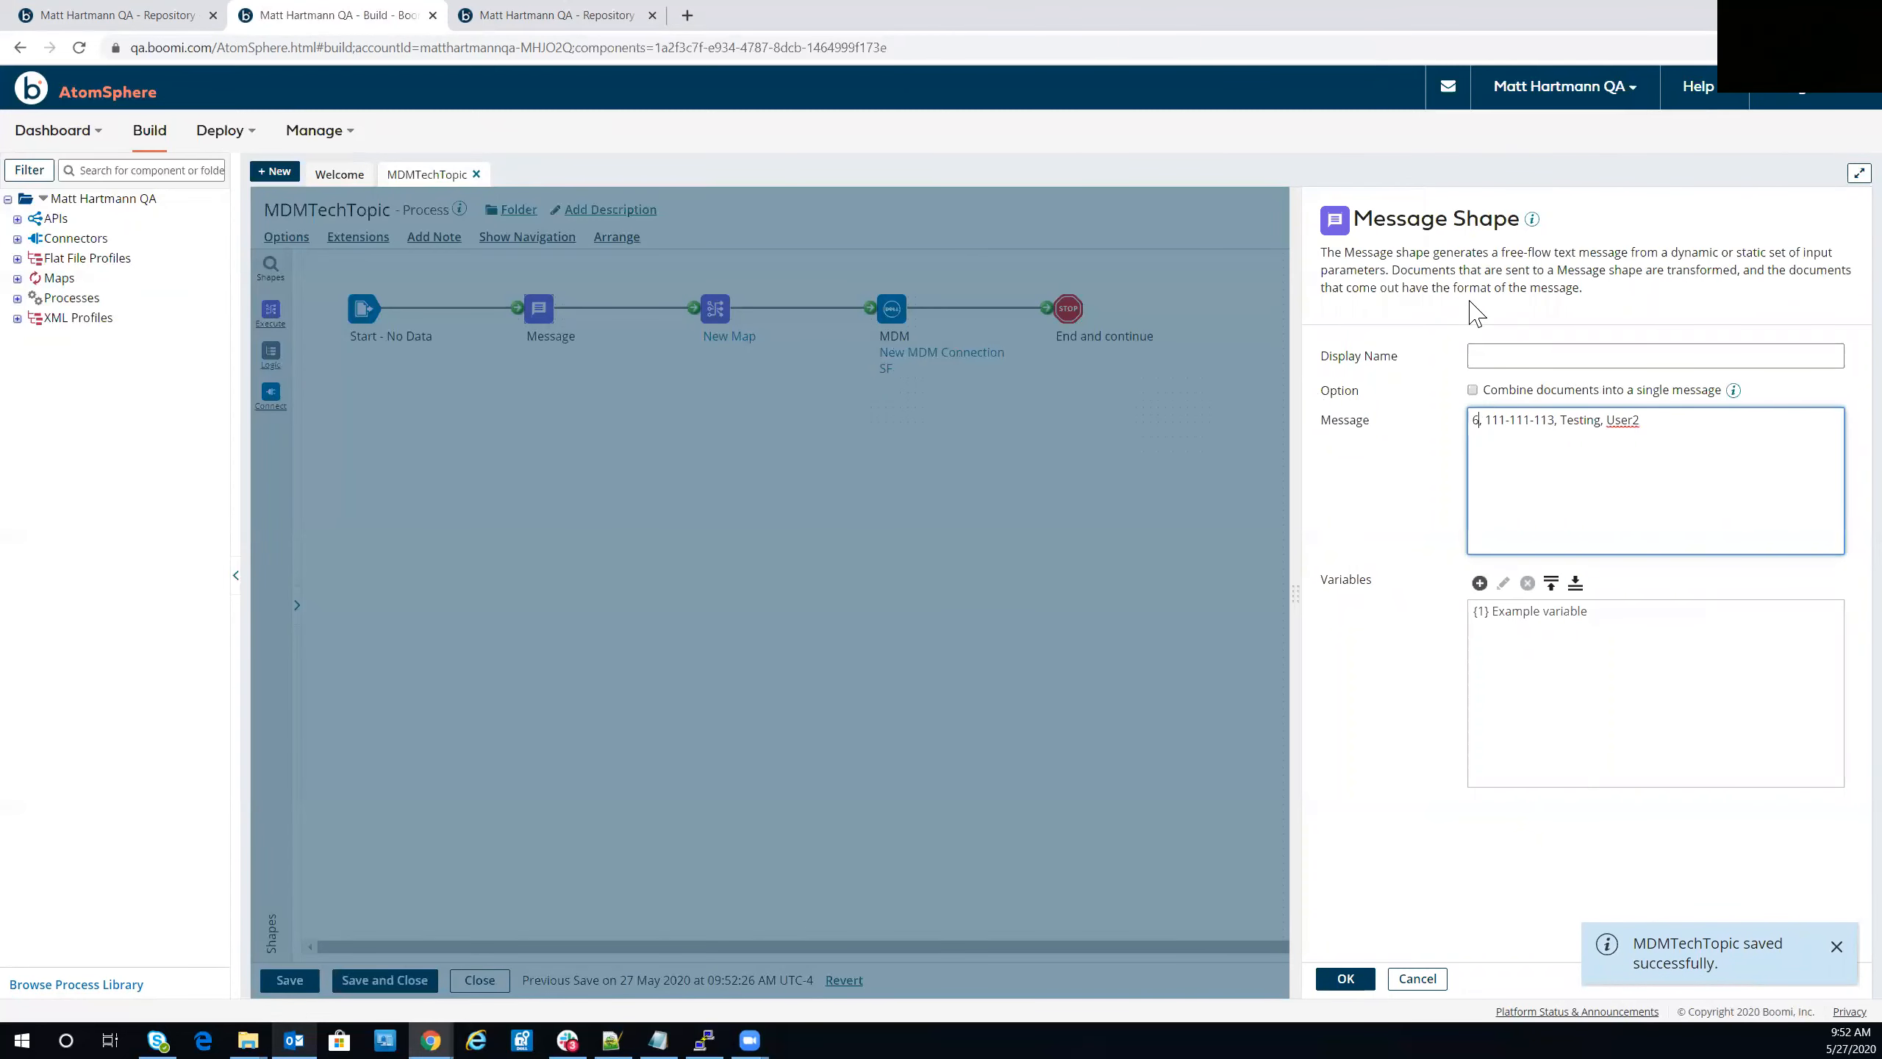
pyautogui.click(1552, 421)
pyautogui.press('BackSpace')
pyautogui.write('7')
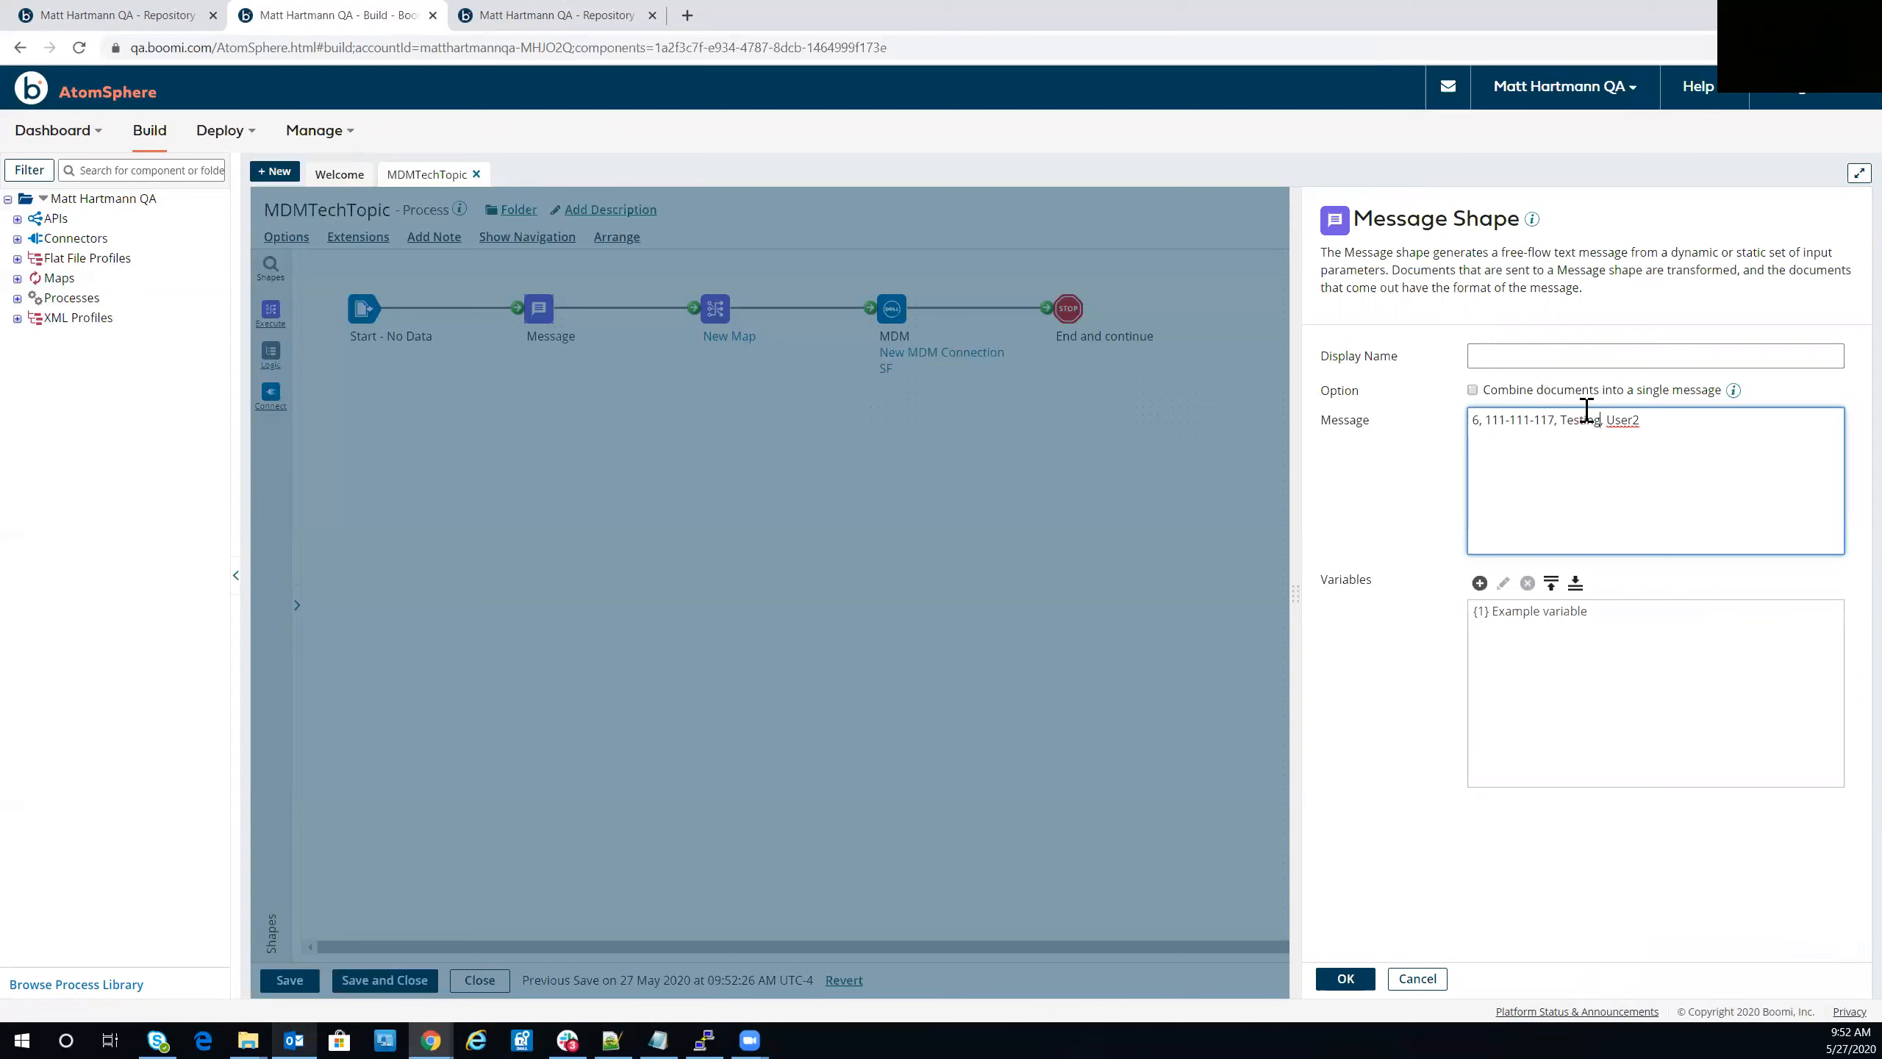
# Step: Change the message's first name to Test and last name to Users, and save the process
pyautogui.press('BackSpace')
pyautogui.press('BackSpace')
pyautogui.press('BackSpace')
pyautogui.press('BackSpace')
pyautogui.write('t')
pyautogui.click(1343, 980)
pyautogui.click(287, 979)
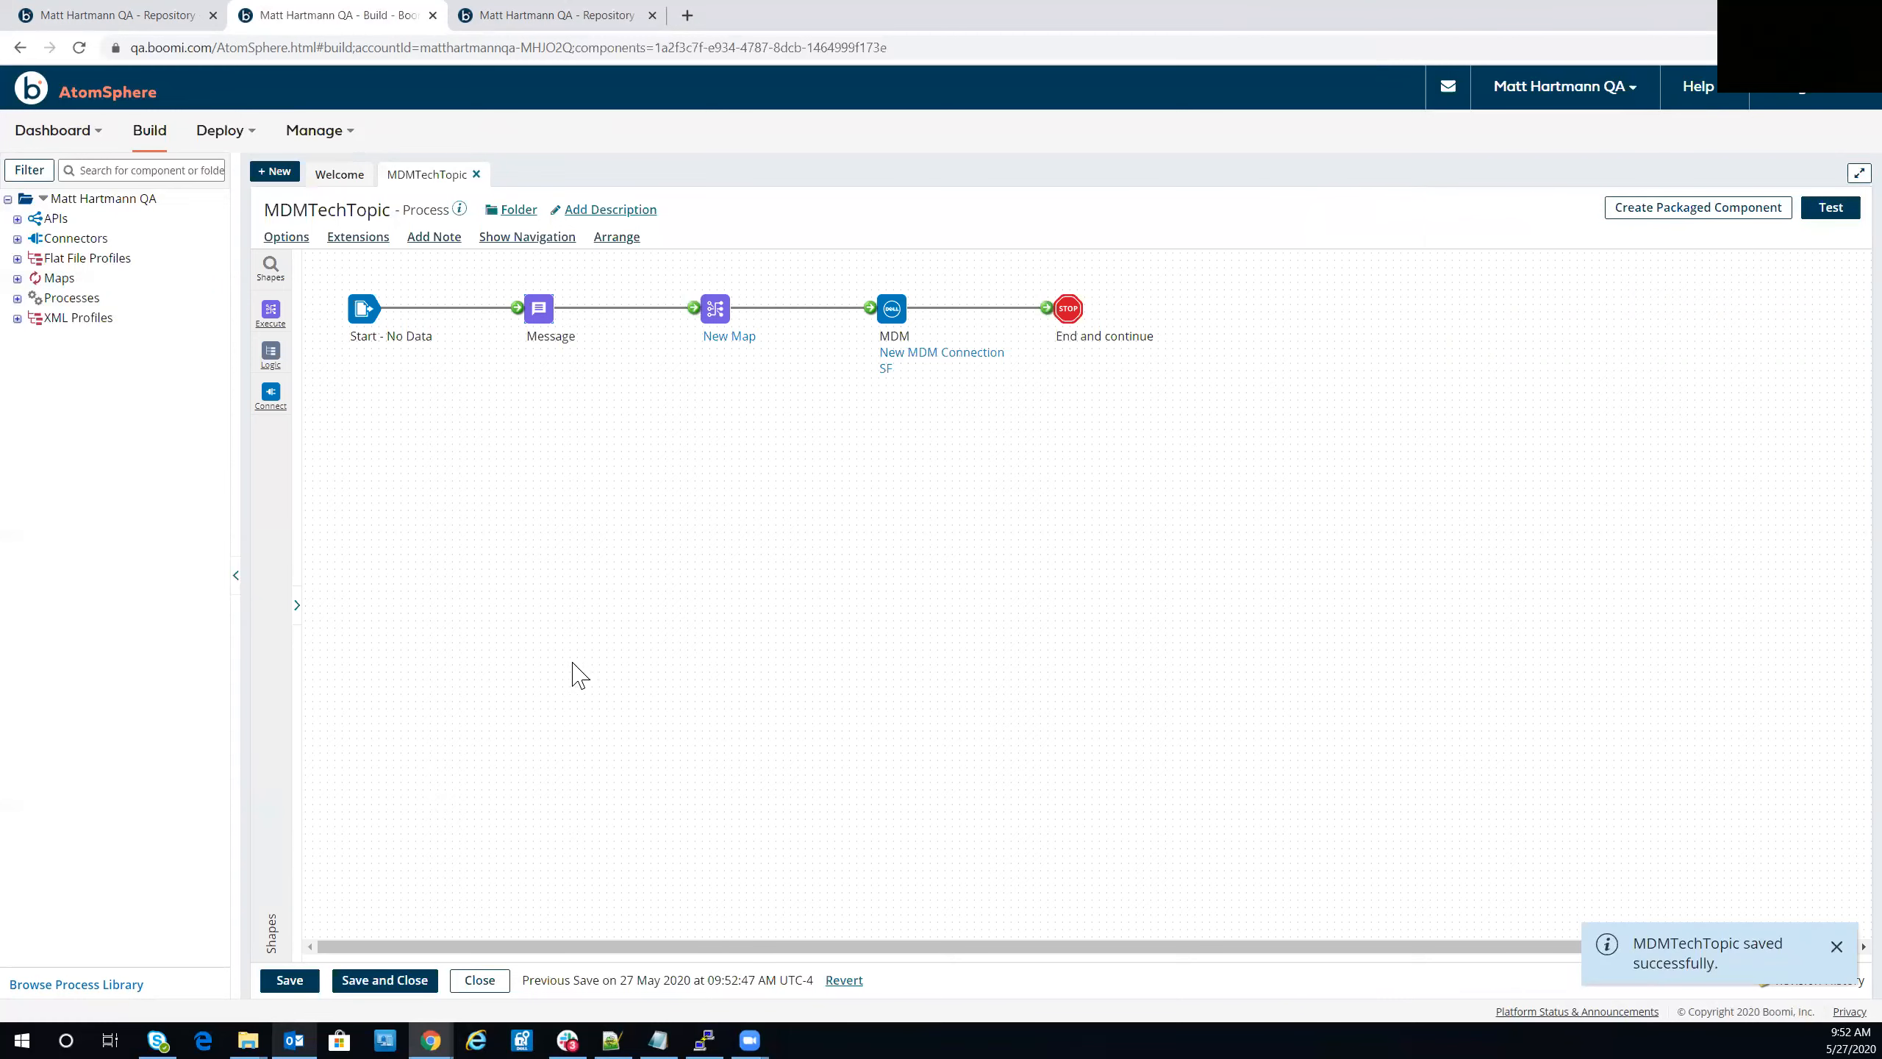
# Step: Run a test of the MDMTechTopic process
pyautogui.click(1811, 213)
pyautogui.click(656, 332)
pyautogui.click(642, 463)
pyautogui.click(597, 413)
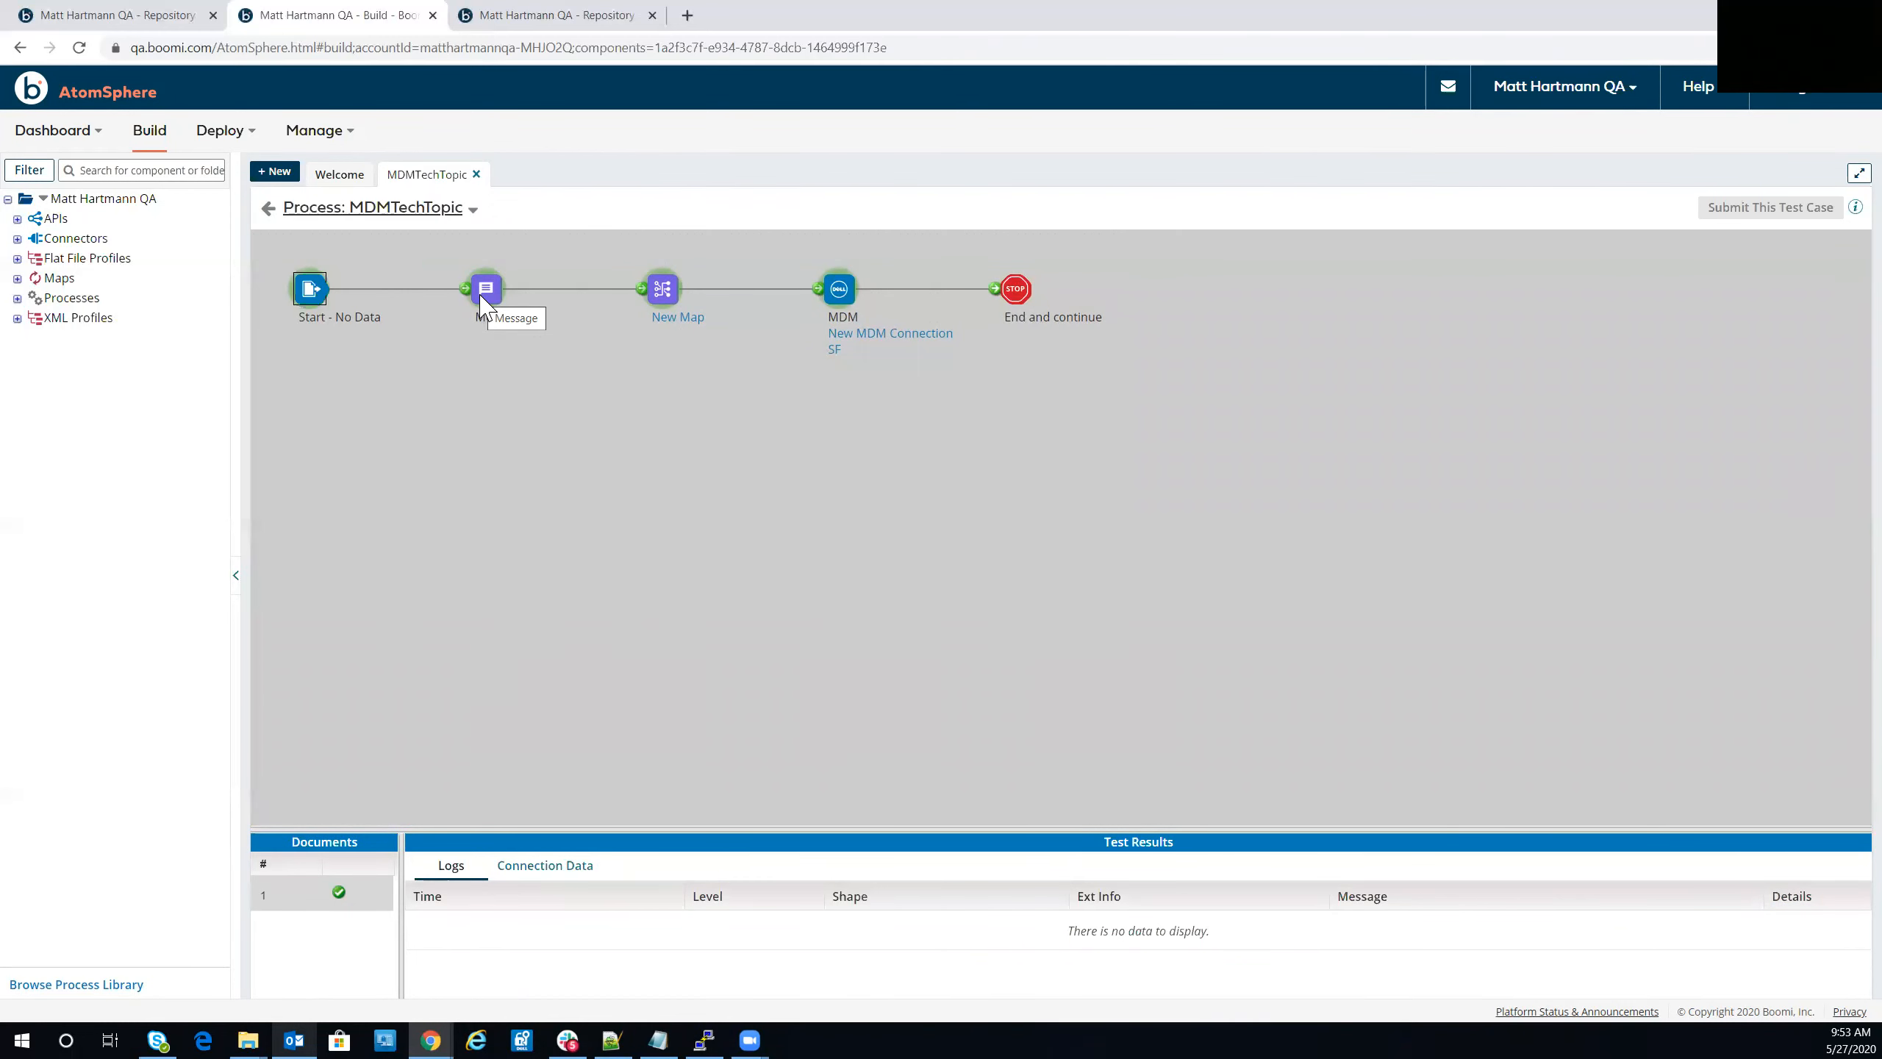
# Step: Open the golden records list for the Employee model in the QA repository
pyautogui.click(549, 17)
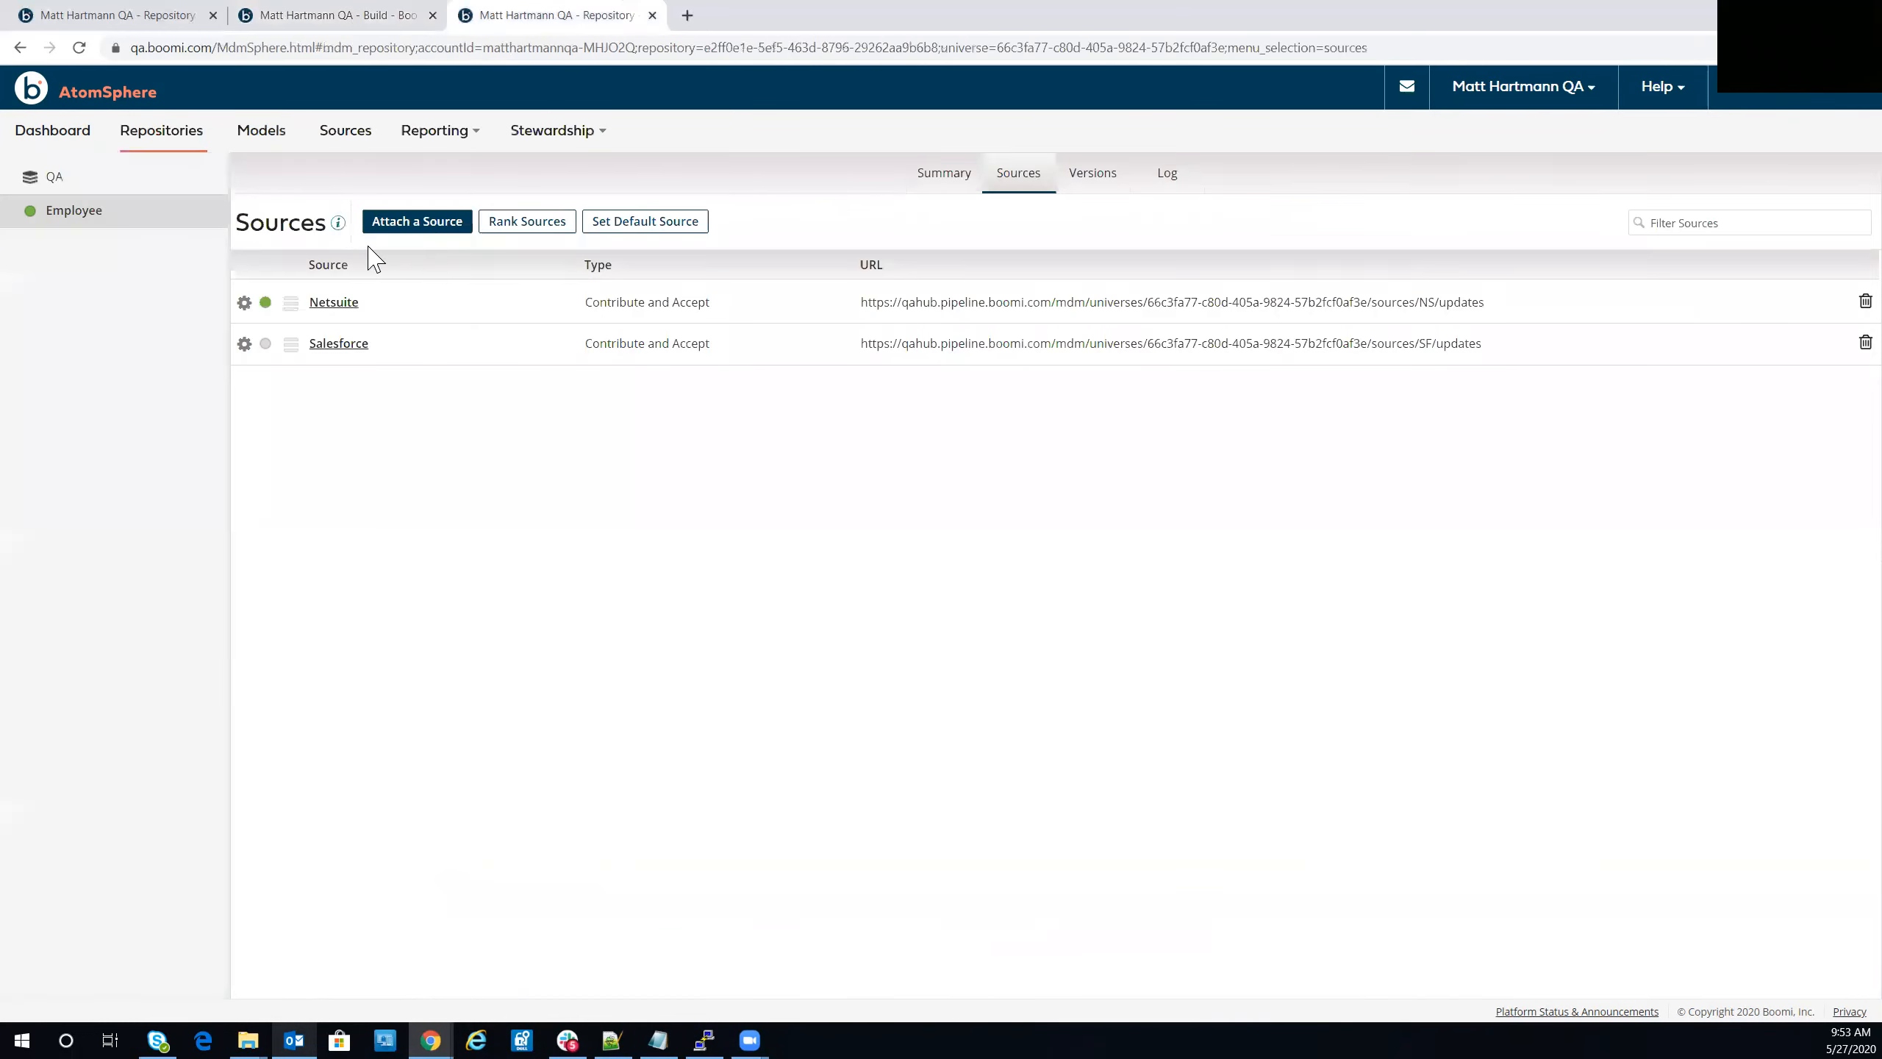
pyautogui.click(185, 16)
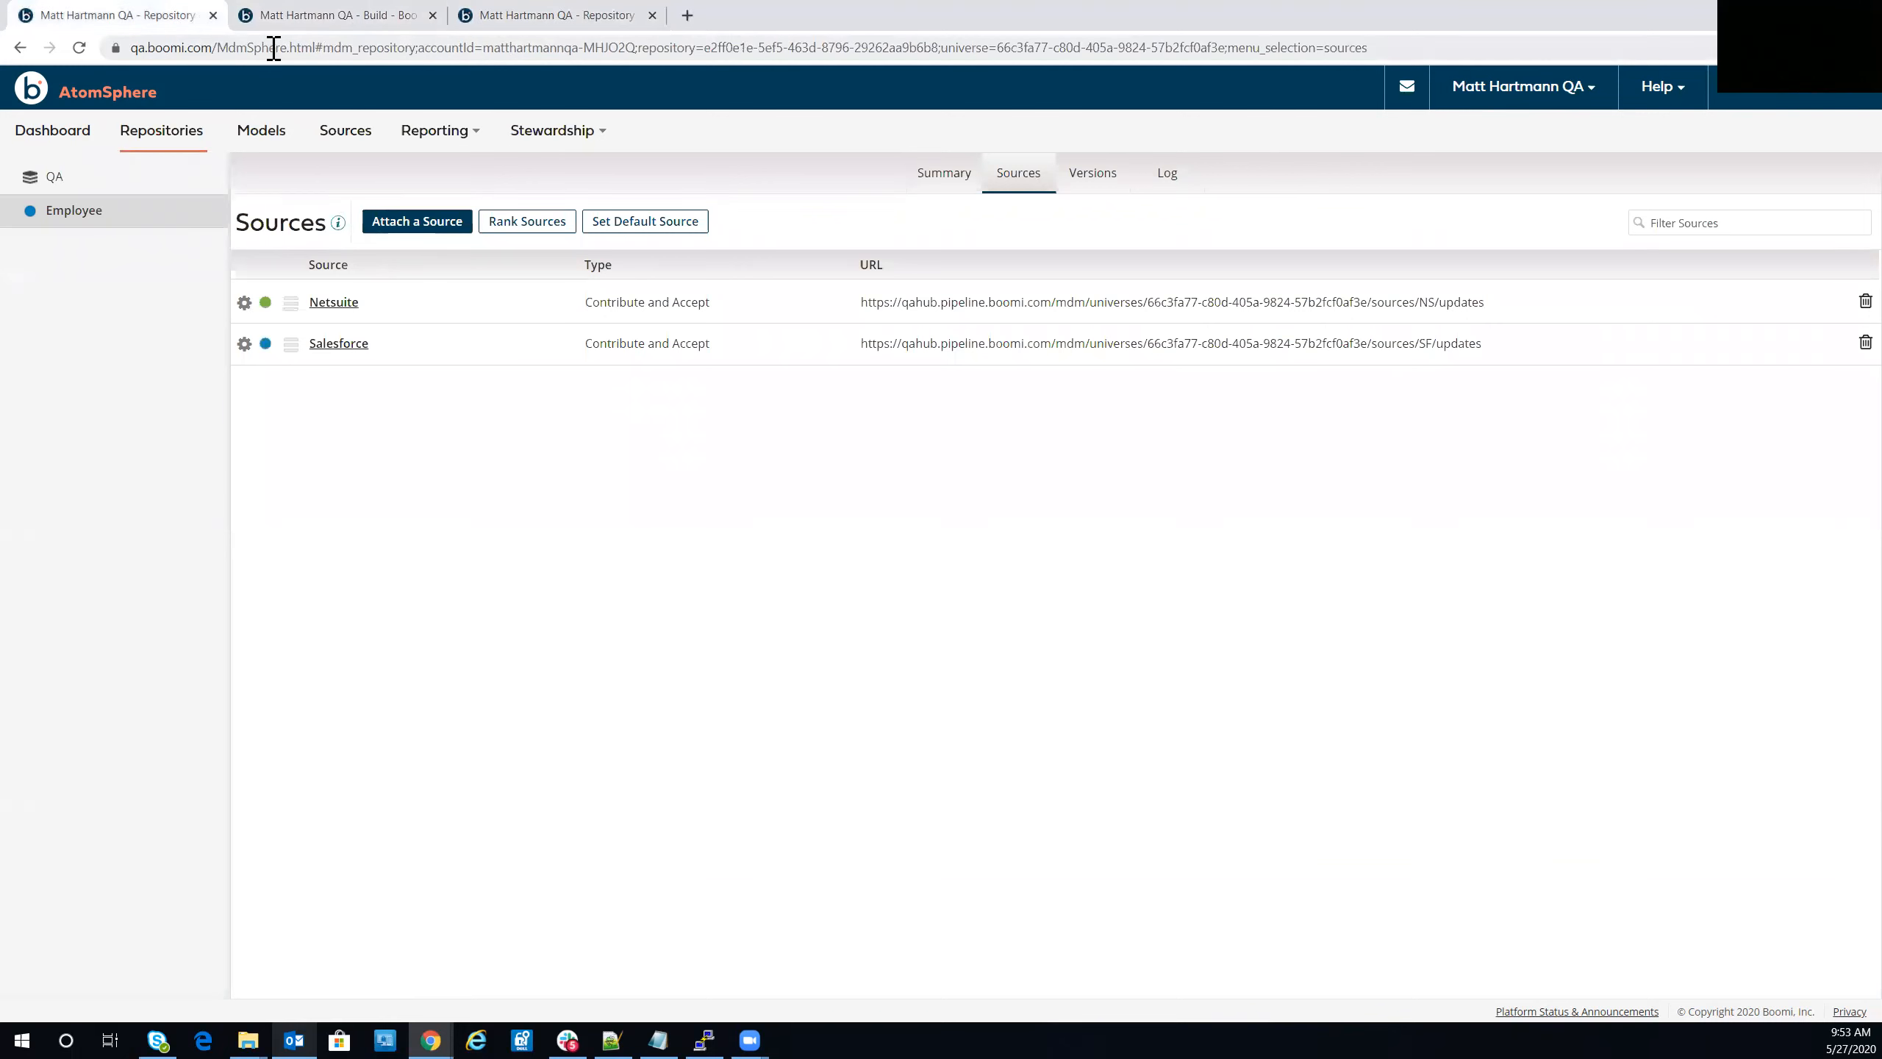
pyautogui.click(273, 49)
pyautogui.moveTo(553, 141)
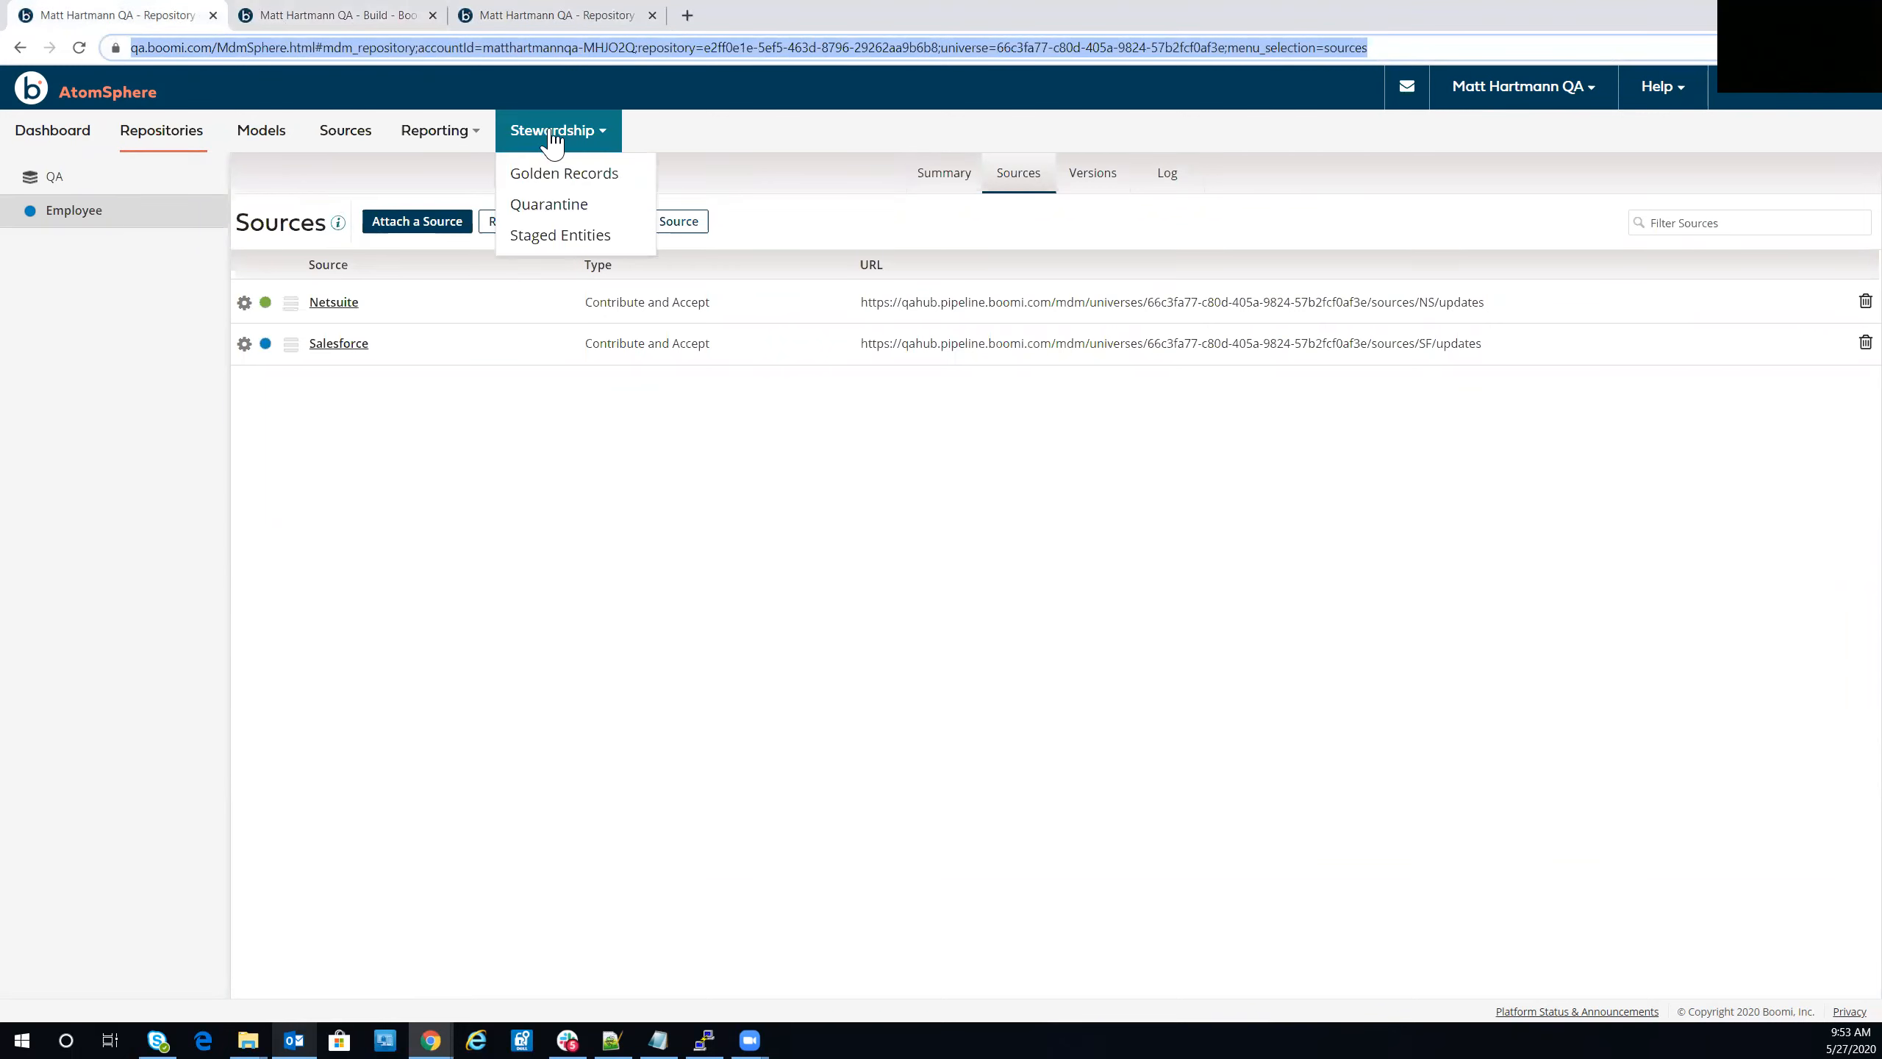
pyautogui.click(556, 175)
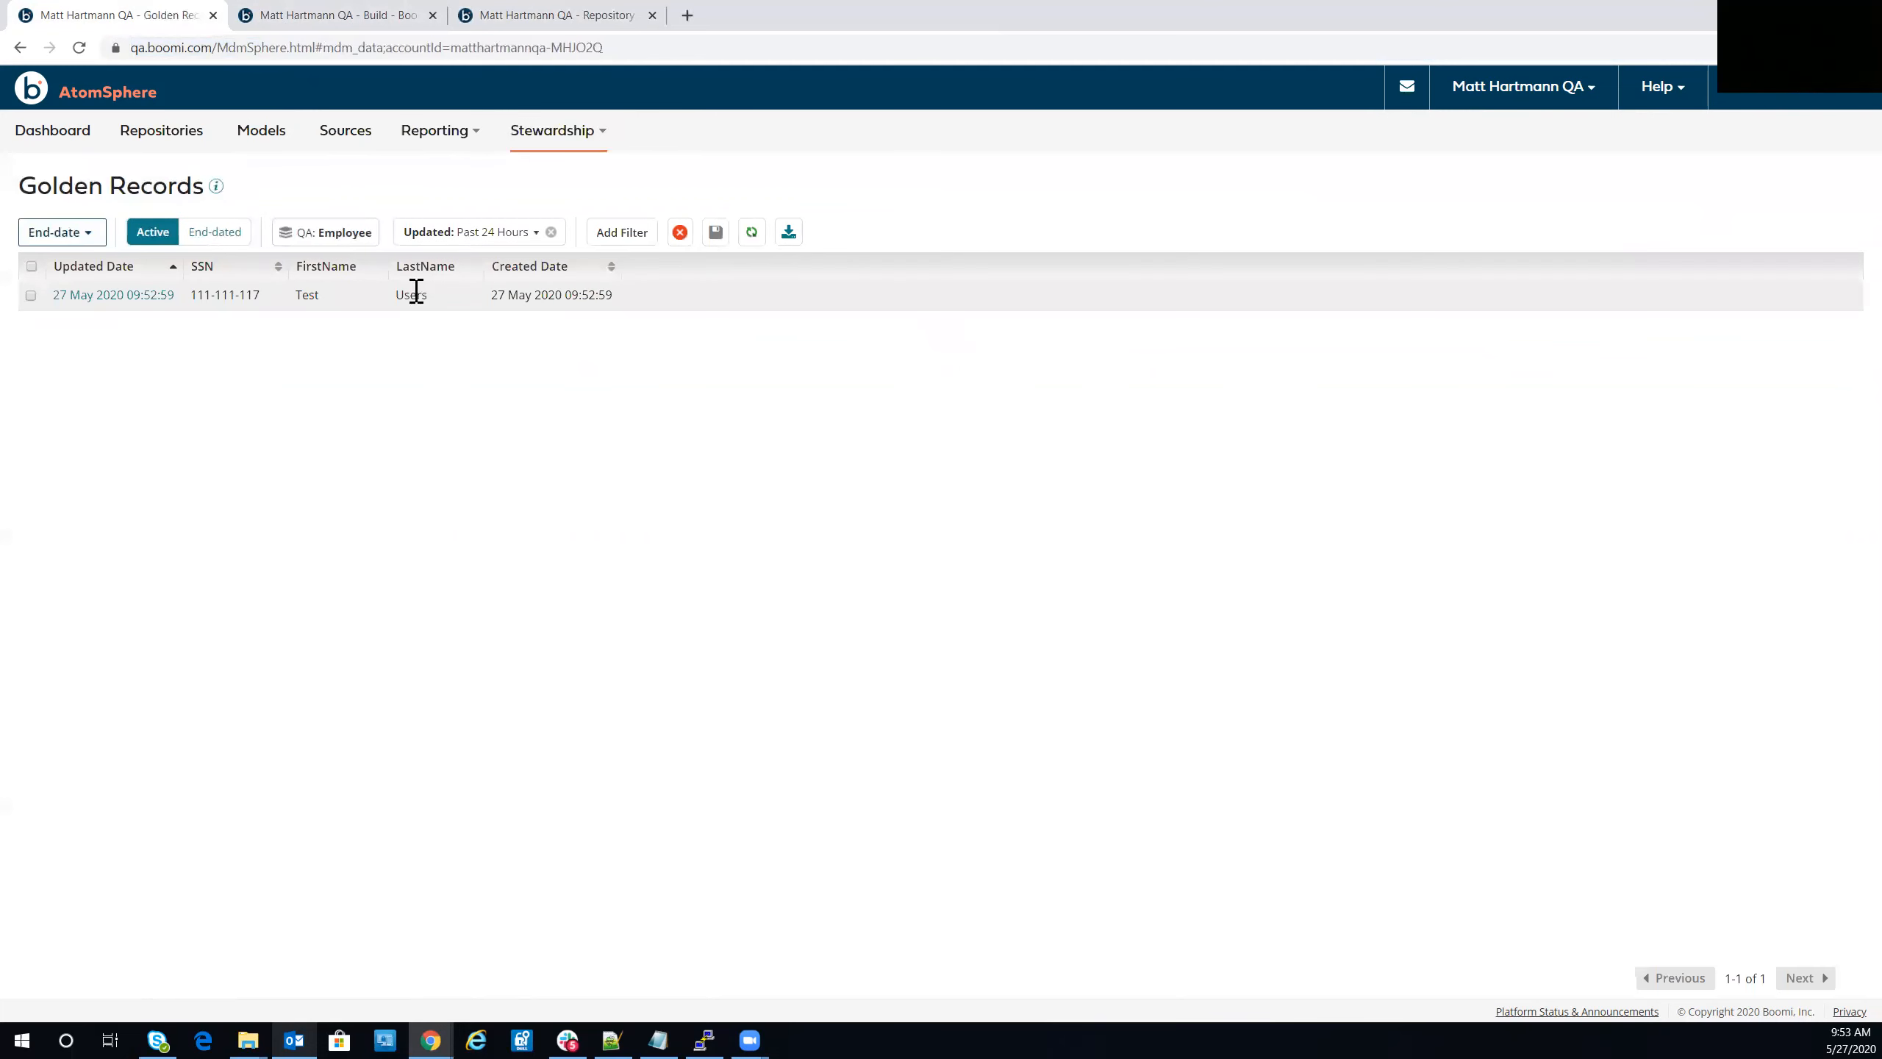
# Step: Examine the new employee golden record's source states, entity ID and history
pyautogui.click(121, 296)
pyautogui.click(1063, 213)
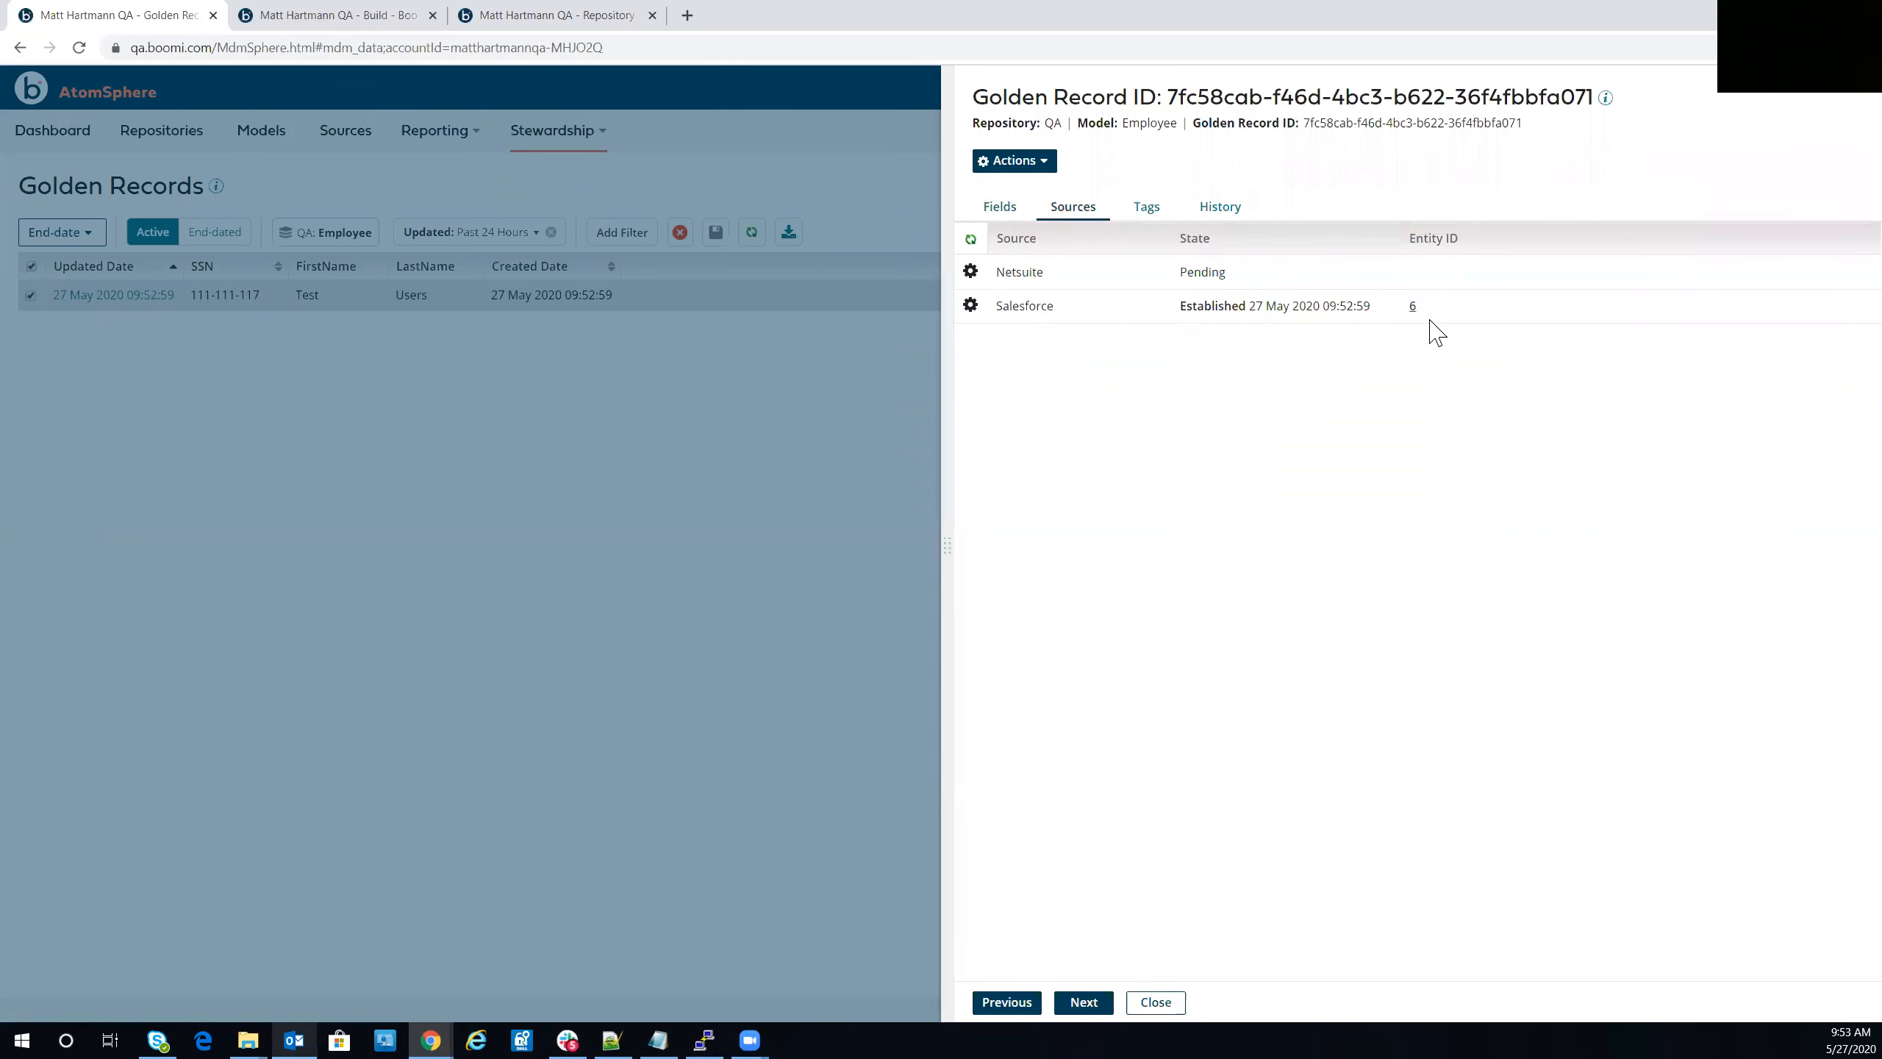
pyautogui.moveTo(1443, 317); pyautogui.dragTo(992, 318)
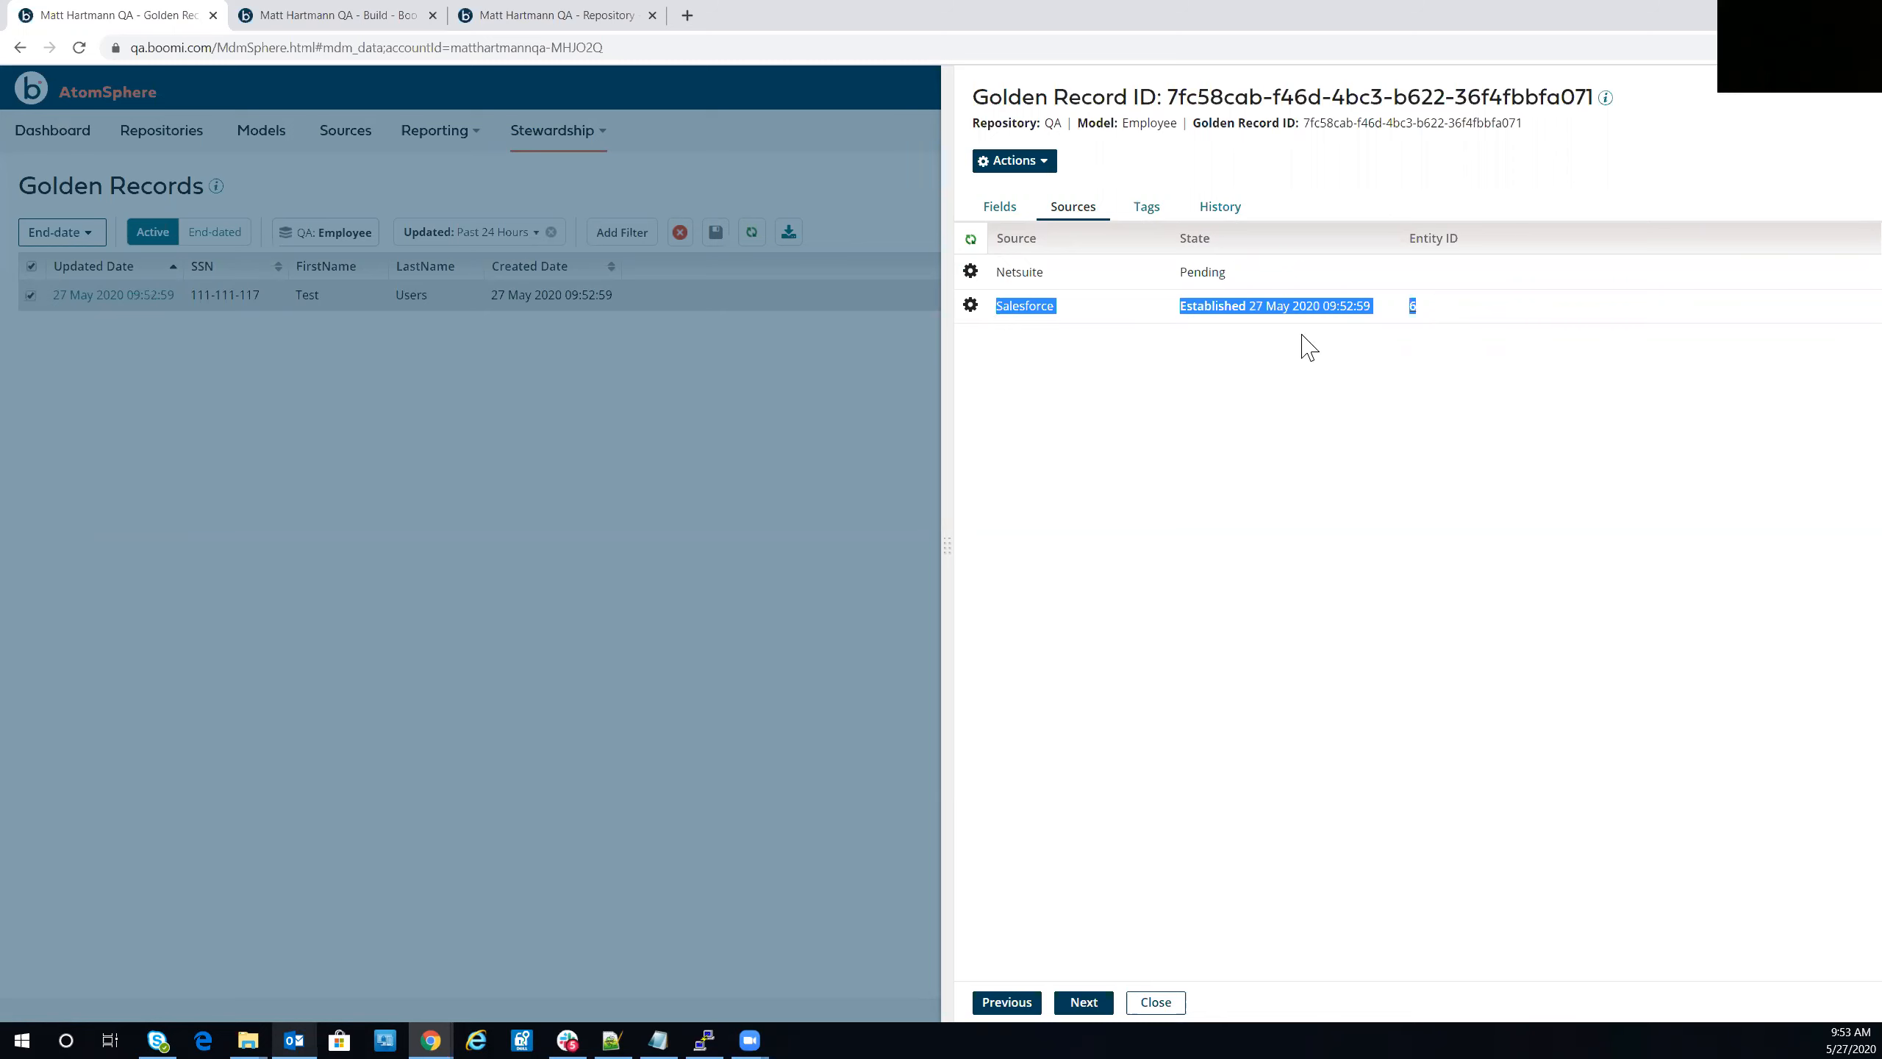
pyautogui.click(1141, 209)
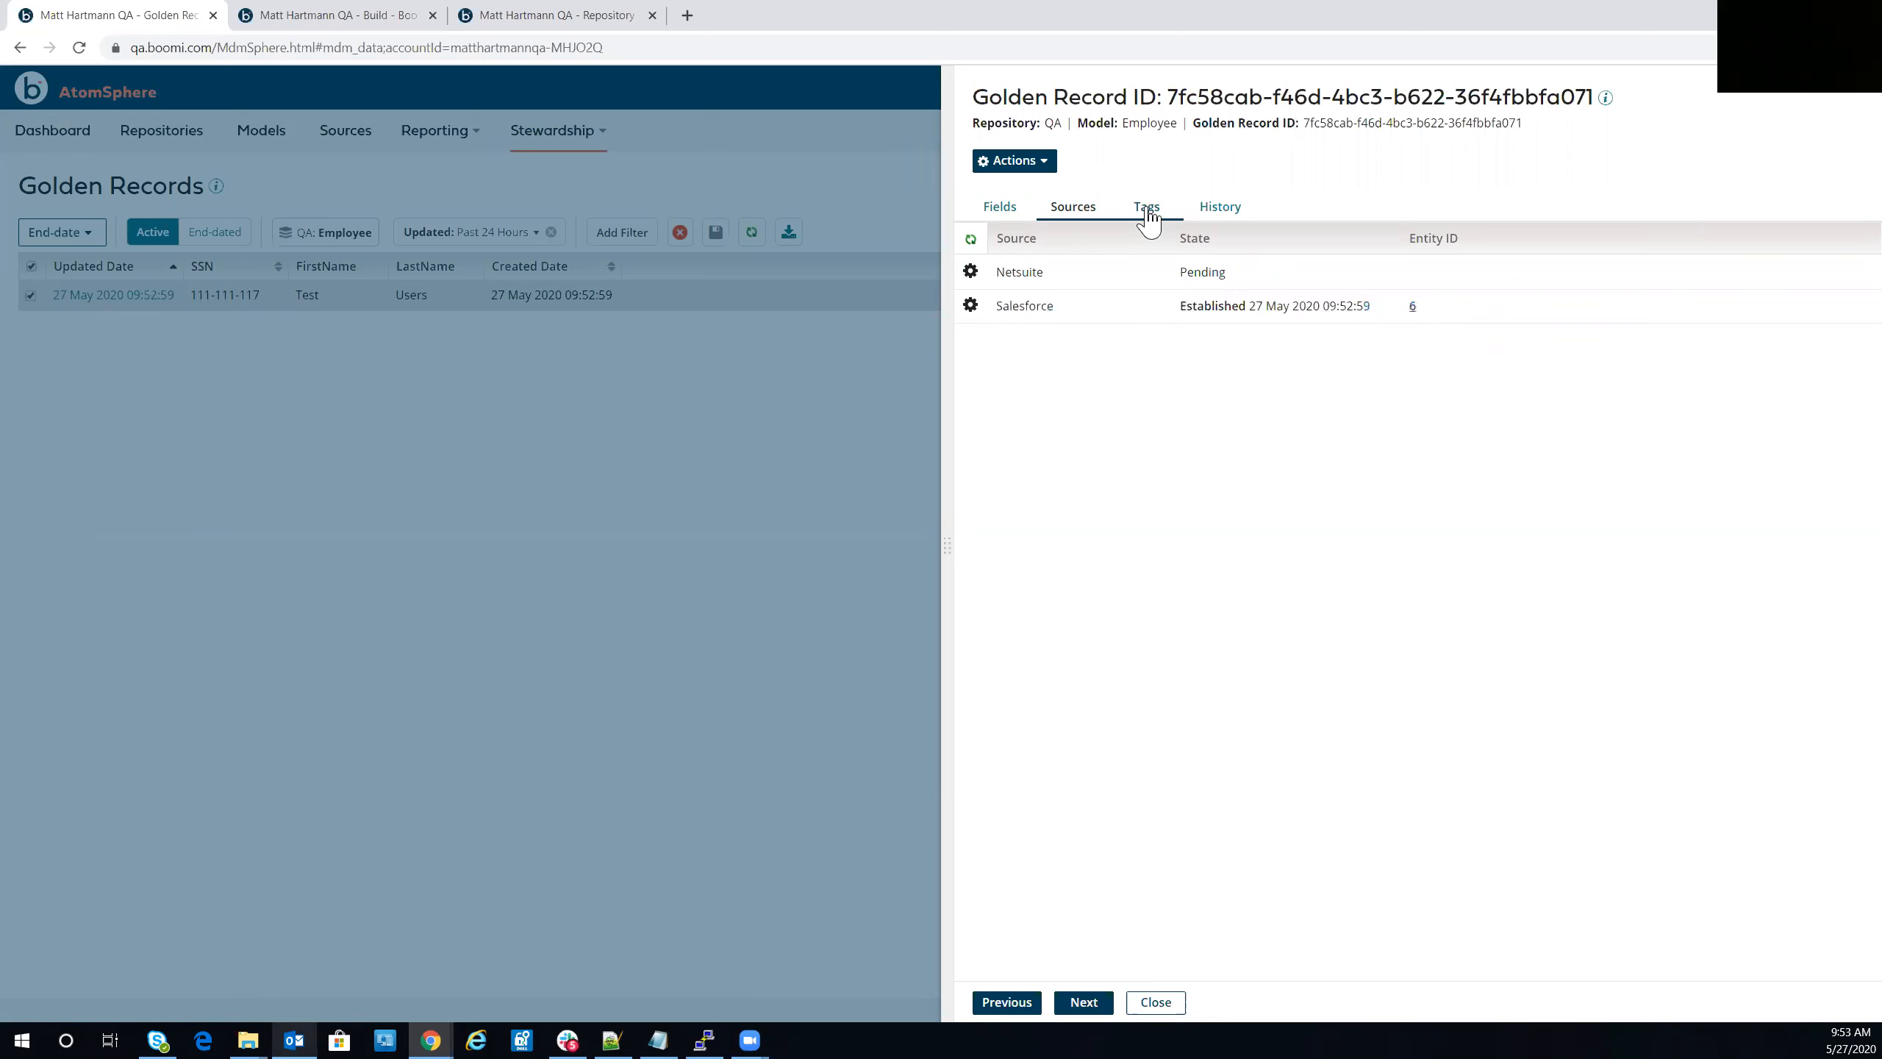
pyautogui.click(1222, 207)
pyautogui.click(1072, 207)
pyautogui.click(527, 520)
# Step: Return to the Employee model's sources in the repository and open the available actions for the Salesforce source
pyautogui.click(360, 4)
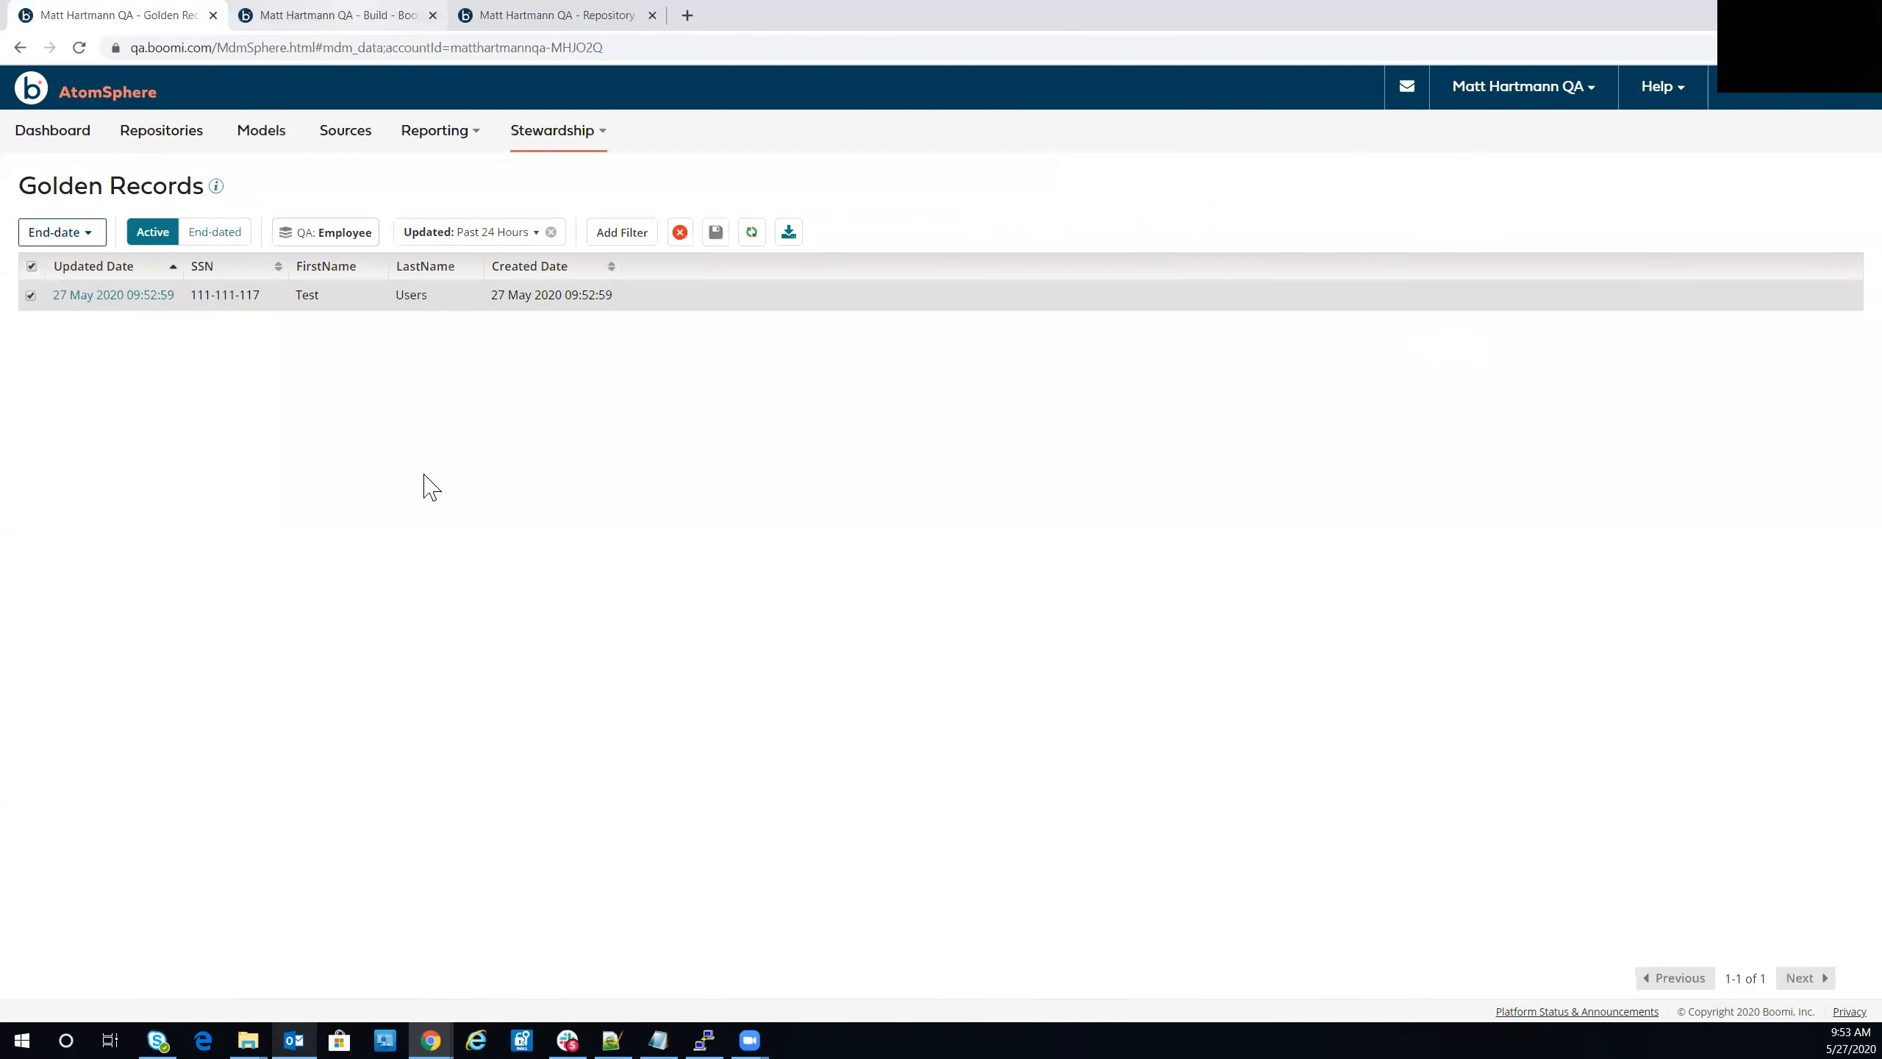
pyautogui.click(510, 6)
pyautogui.click(103, 16)
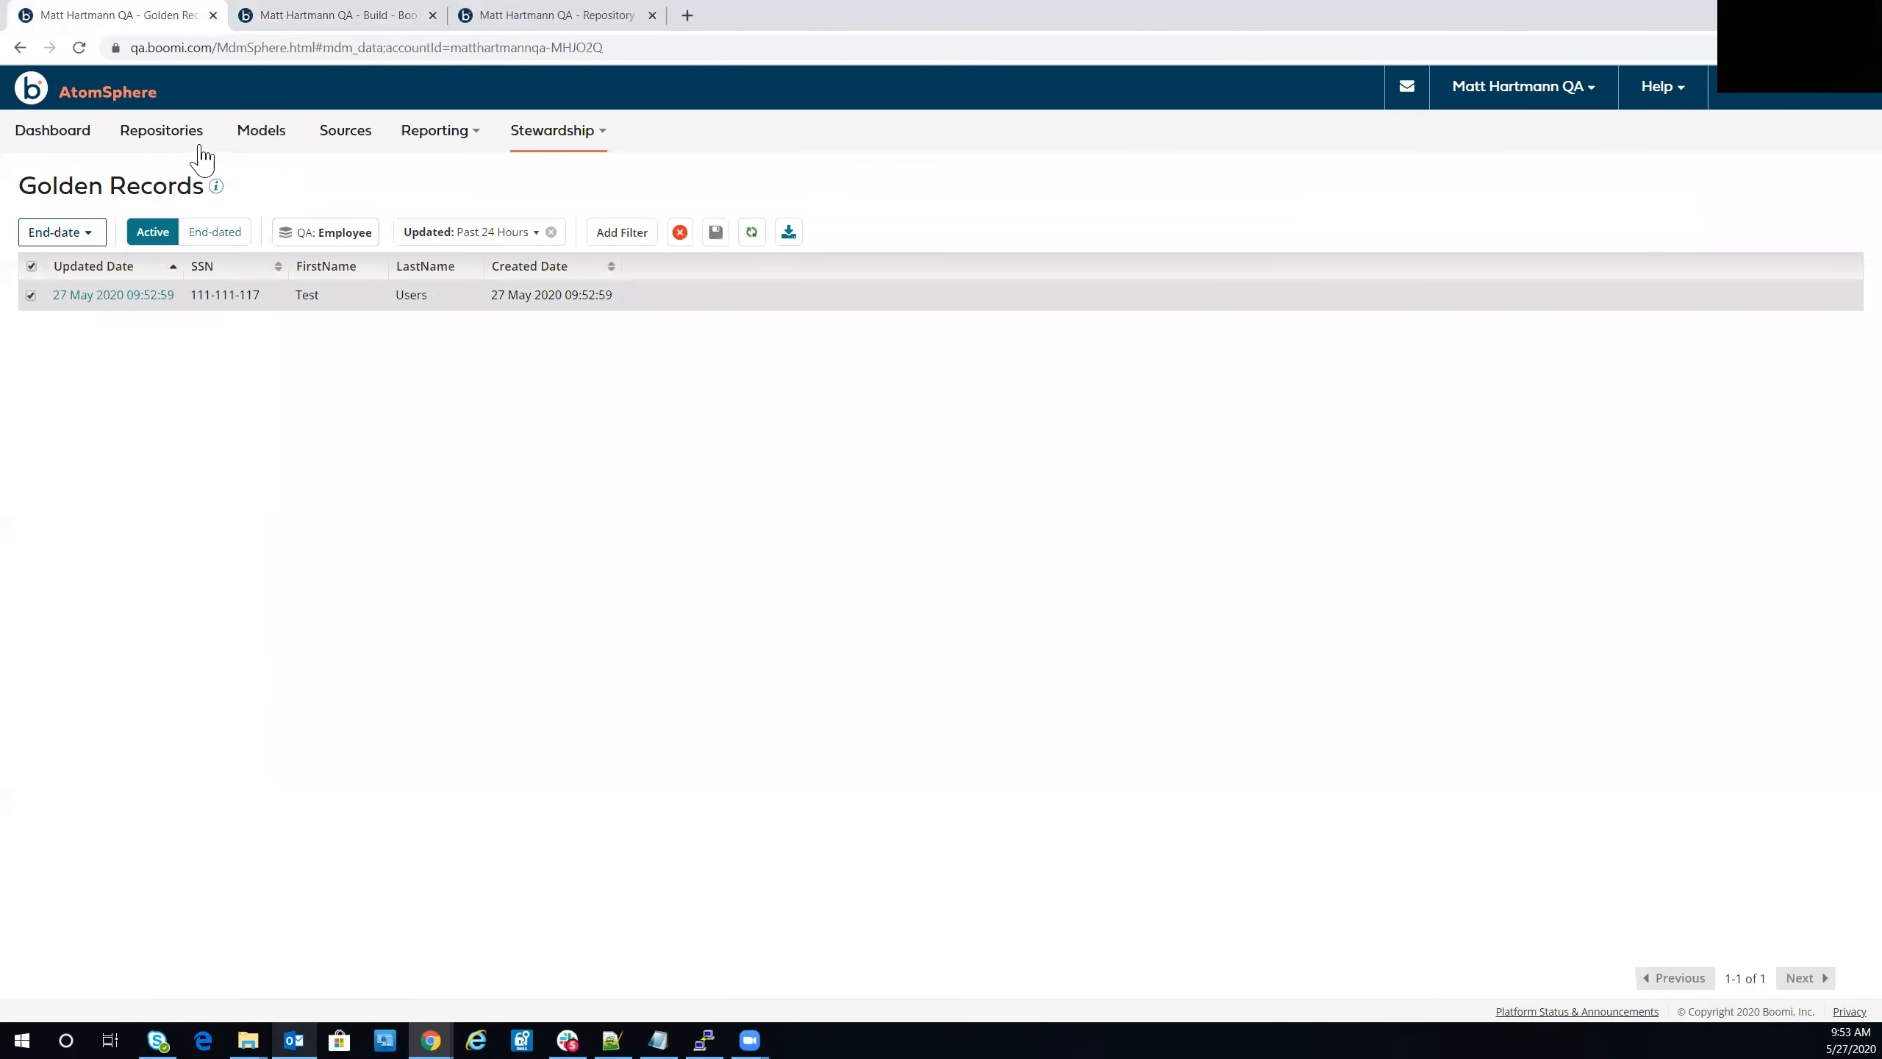
pyautogui.click(162, 132)
pyautogui.click(541, 308)
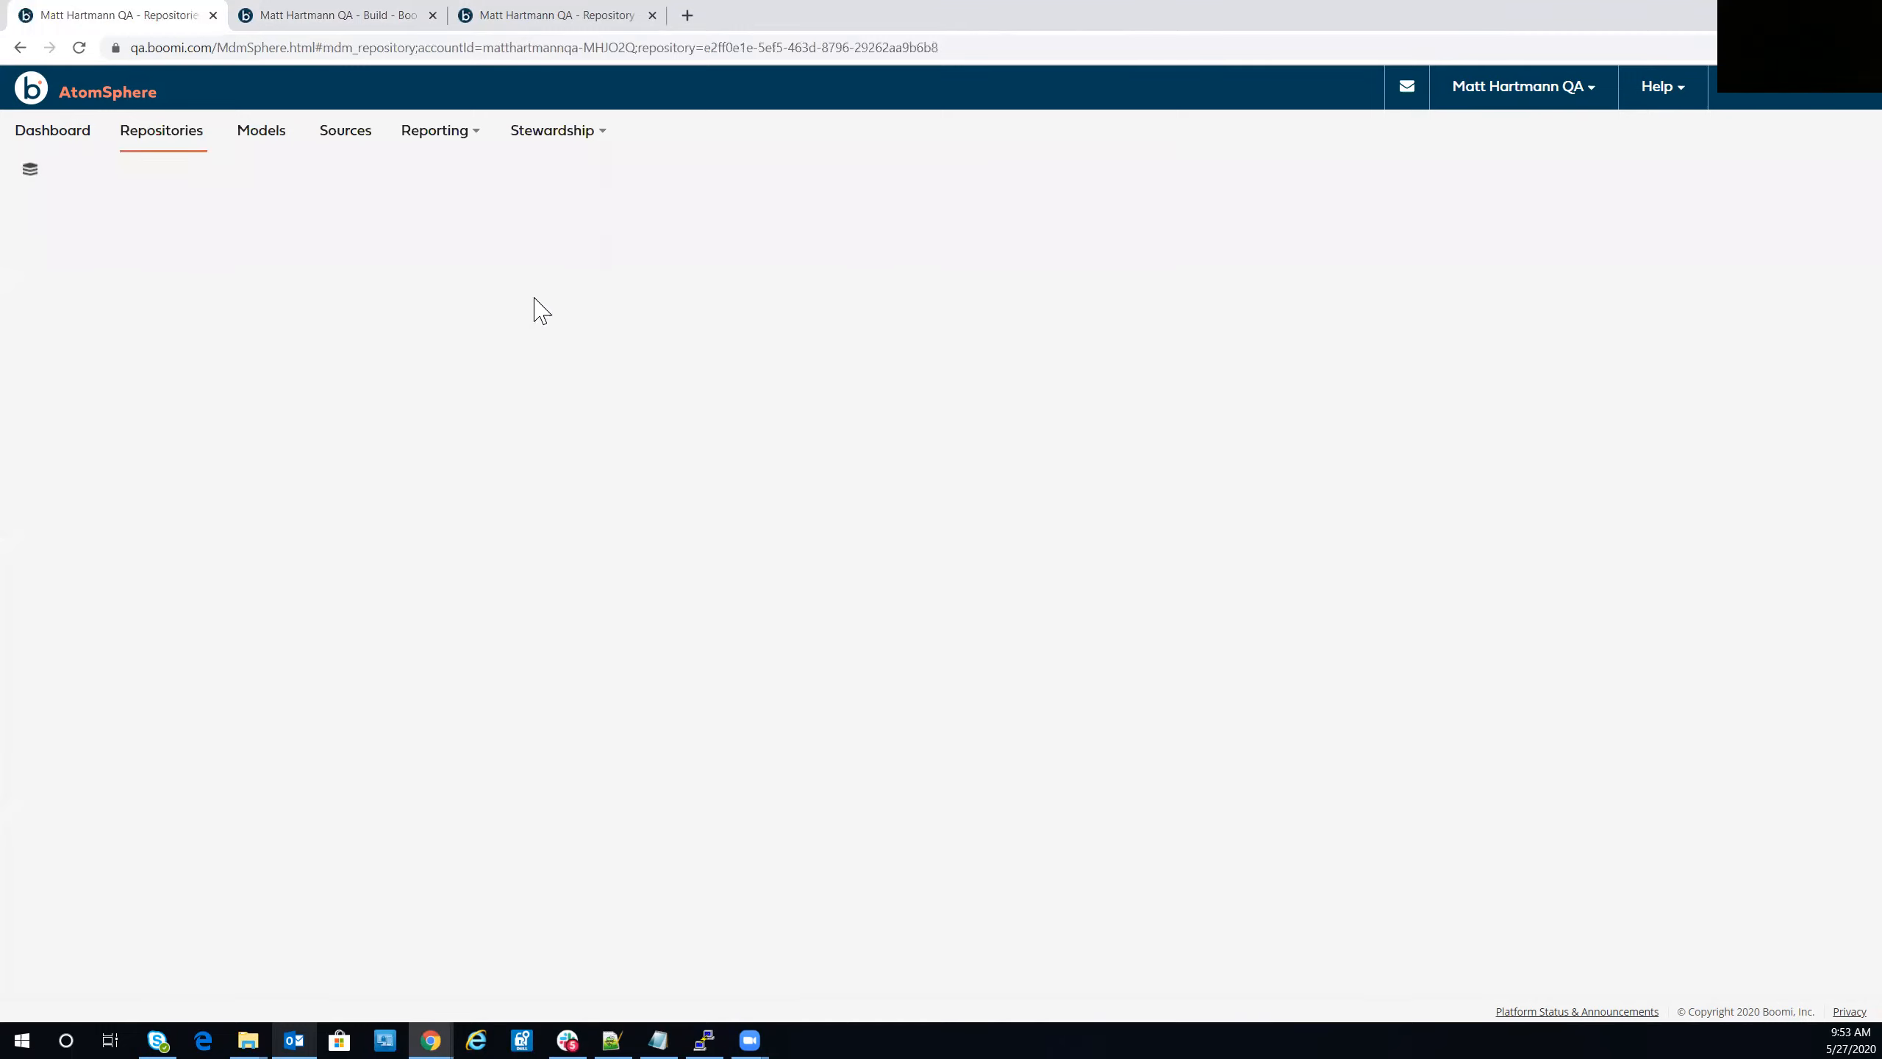
pyautogui.click(294, 306)
pyautogui.click(1018, 172)
pyautogui.click(245, 344)
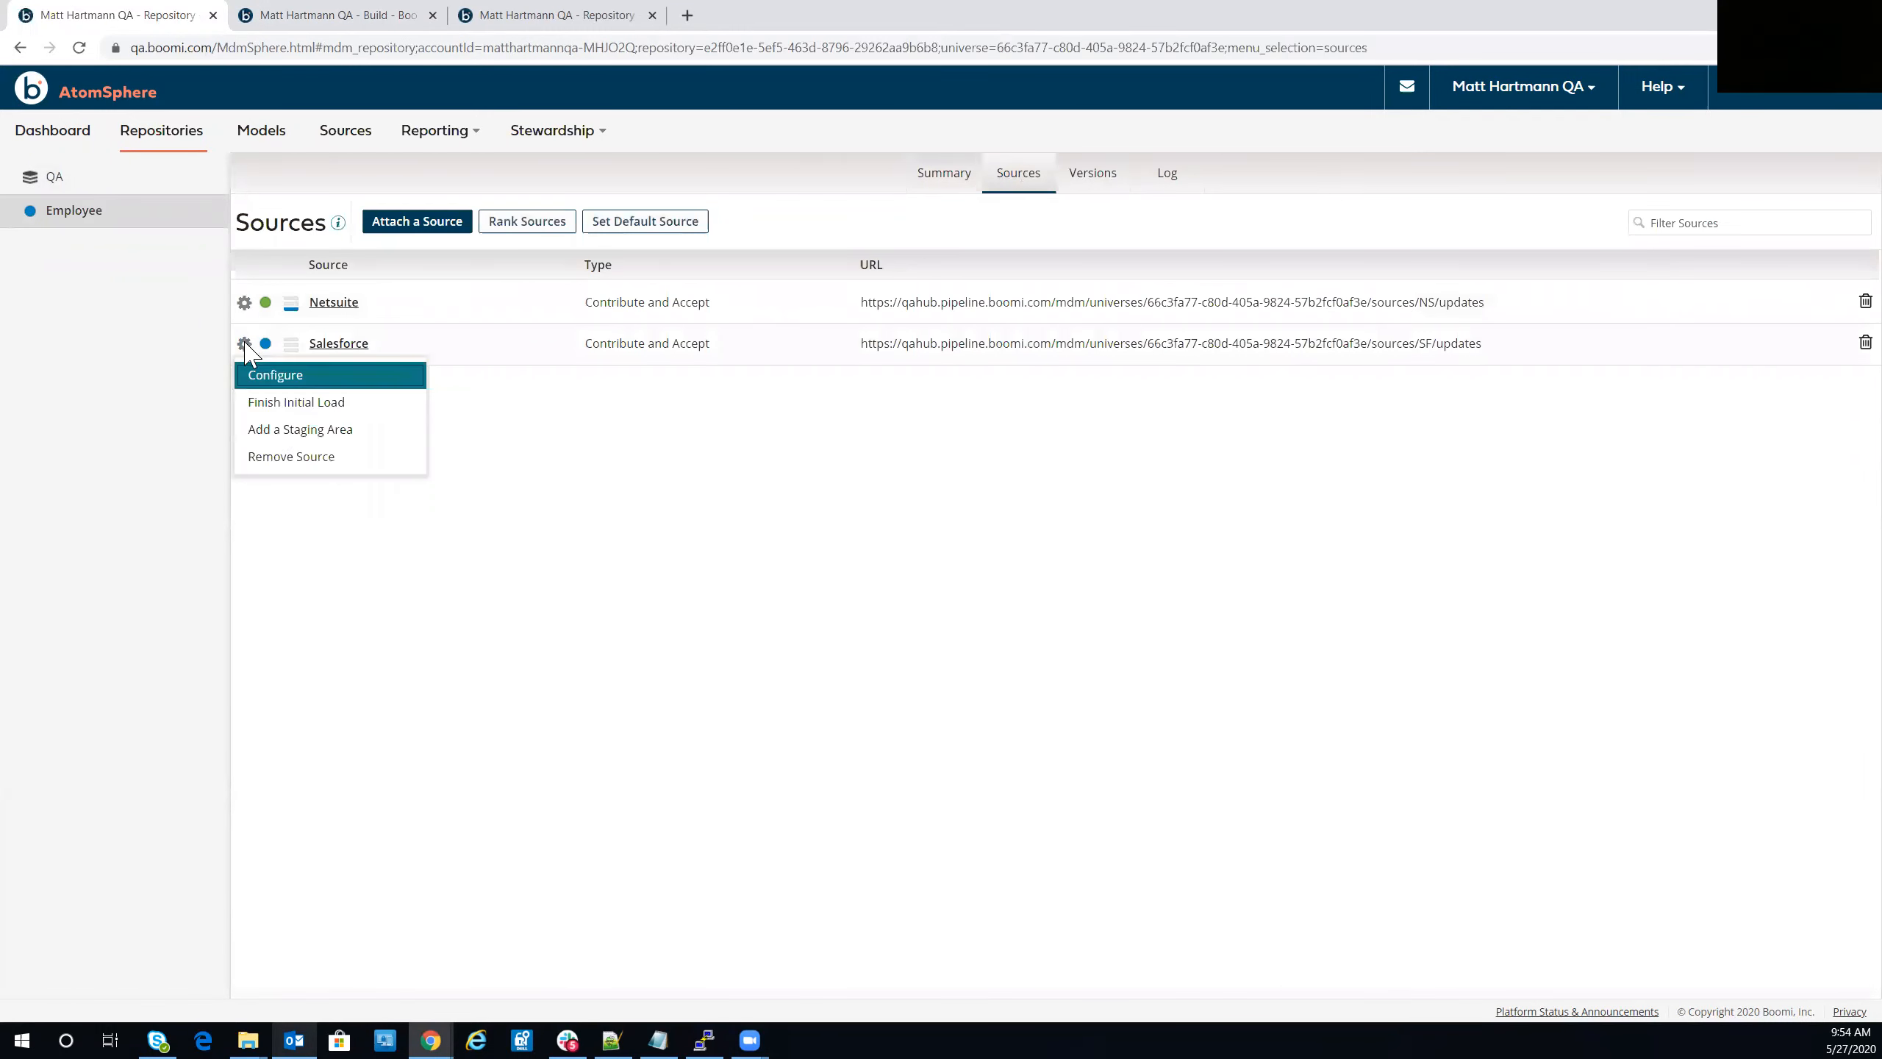